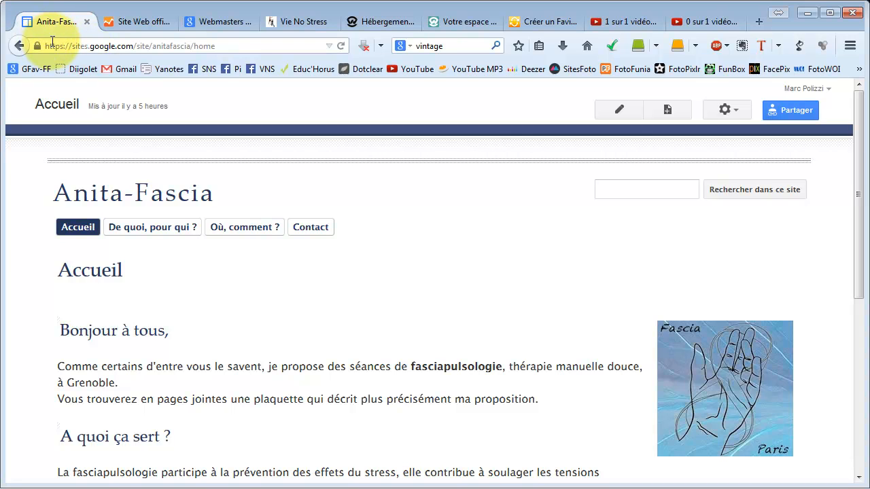
click(223, 46)
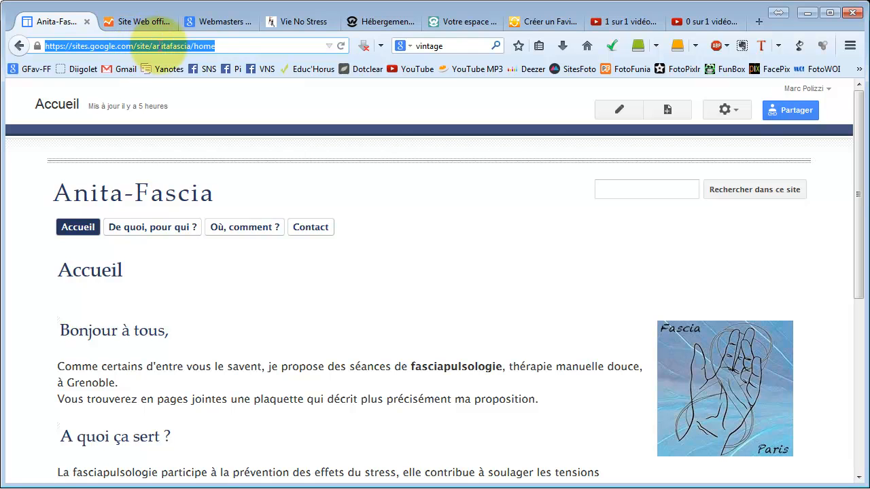
click(224, 42)
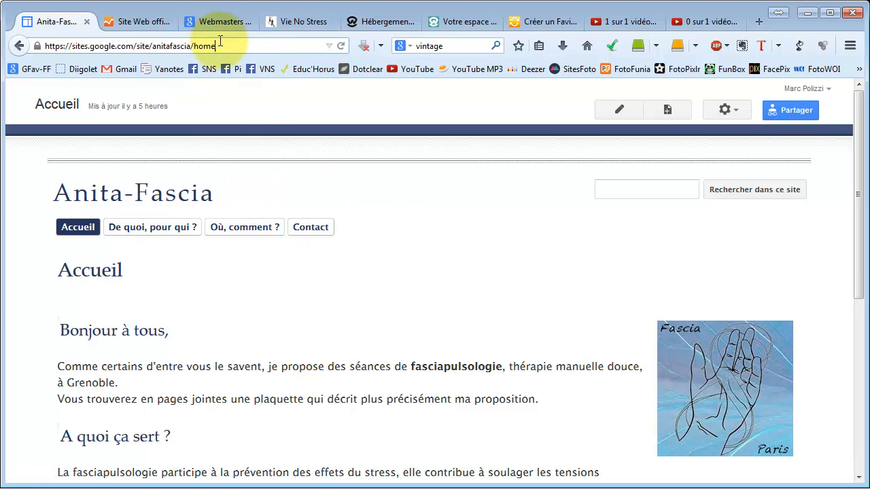
click(72, 227)
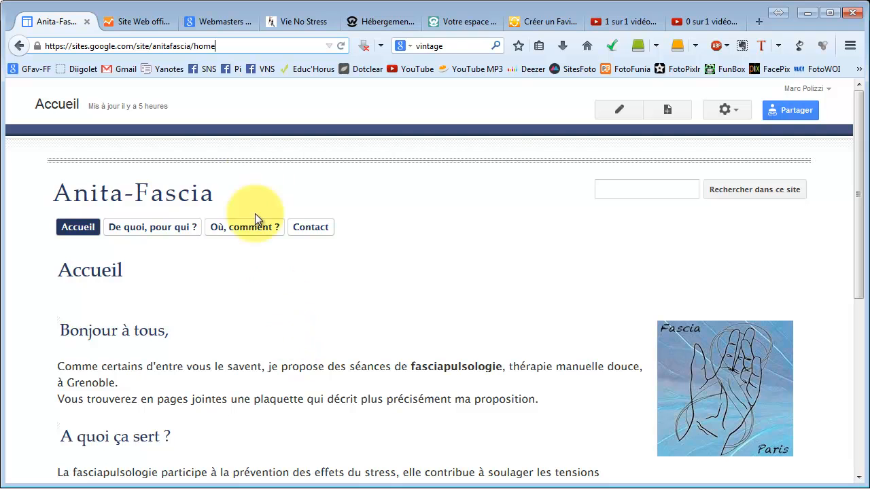
Switch to the Google Analytics website and sign in to the existing account.
click(146, 21)
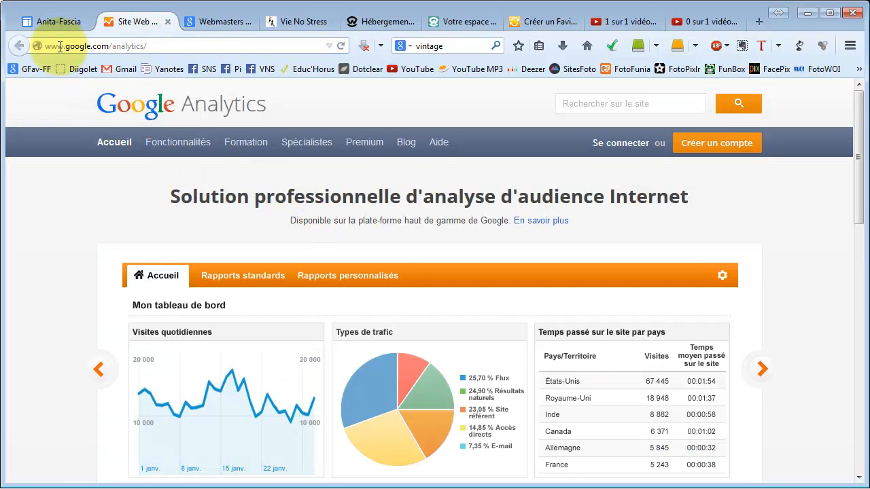
click(178, 44)
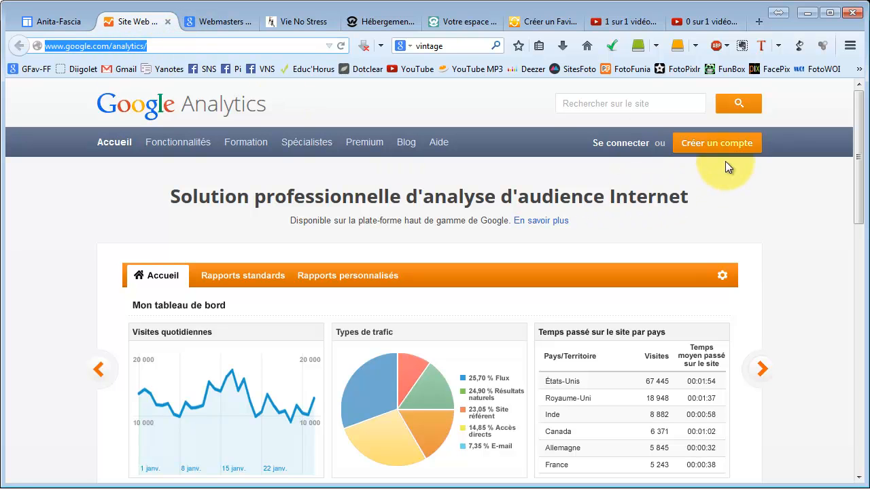
click(641, 144)
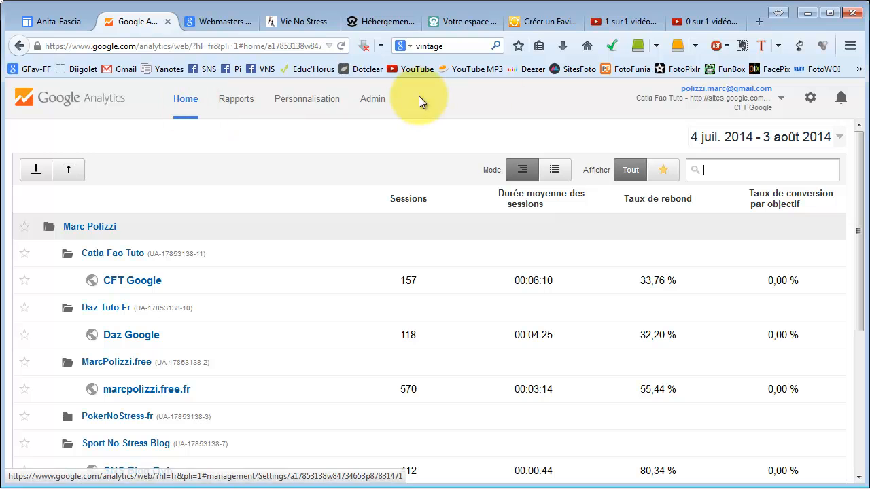
Start creating a new website property in the account's administration area.
click(372, 107)
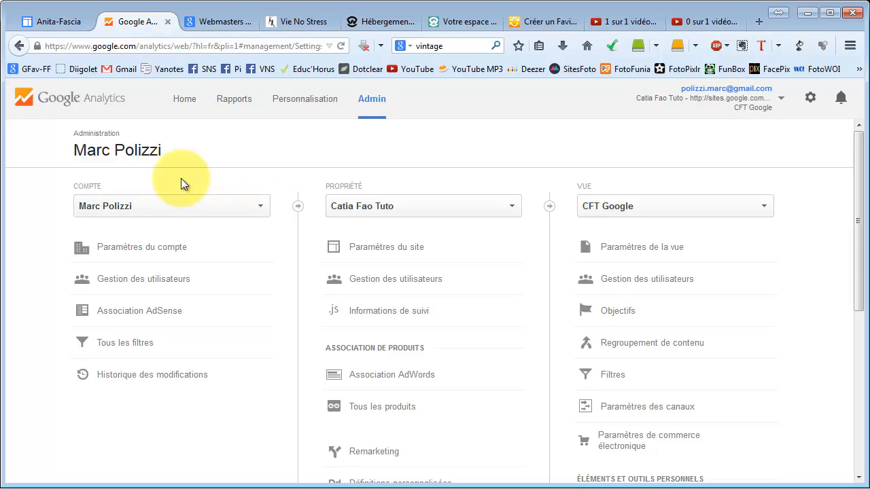
click(512, 207)
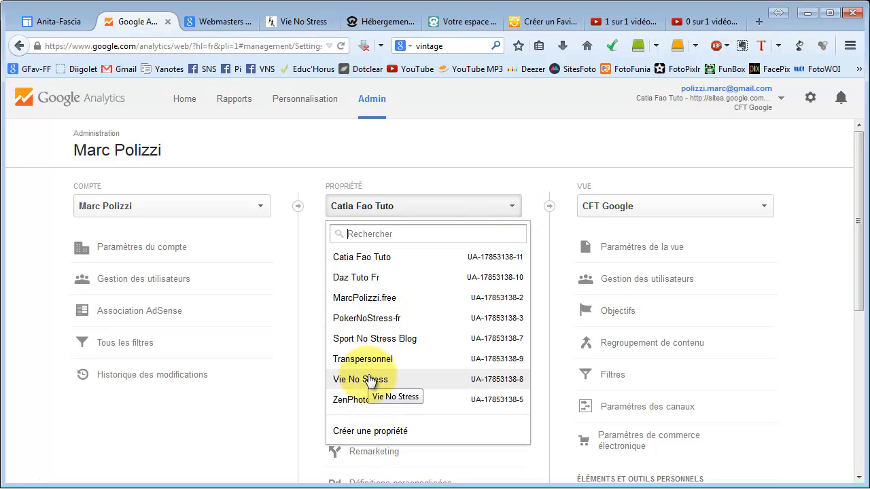
click(390, 438)
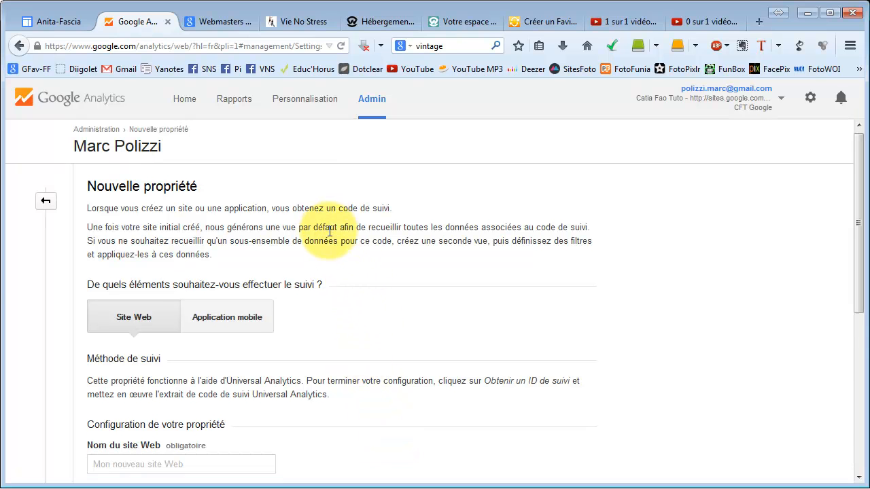
scroll(330, 231, down, 6)
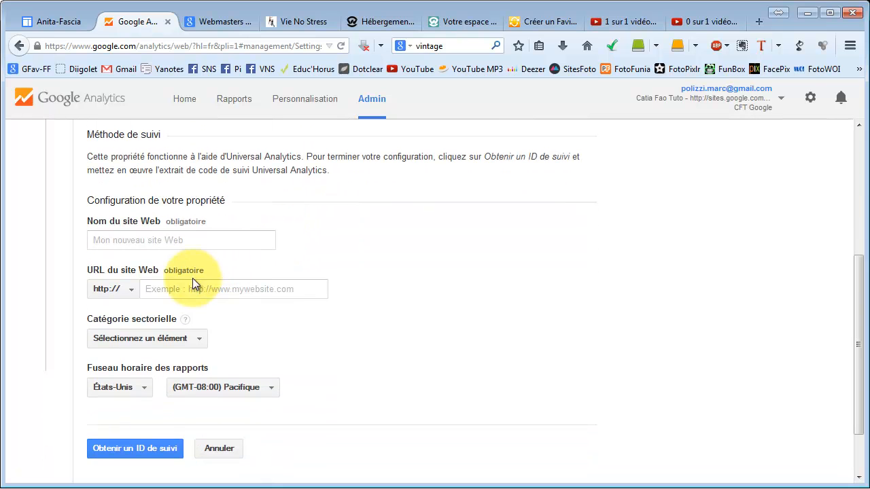
Copy the Anita-Fascia site's home page address and paste it as the new property's website URL.
click(48, 21)
click(218, 46)
key(ctrl+c)
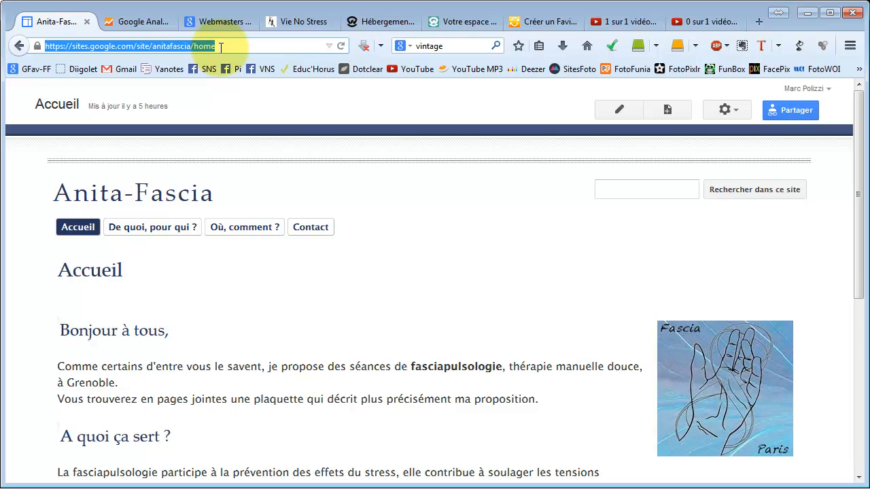
click(139, 21)
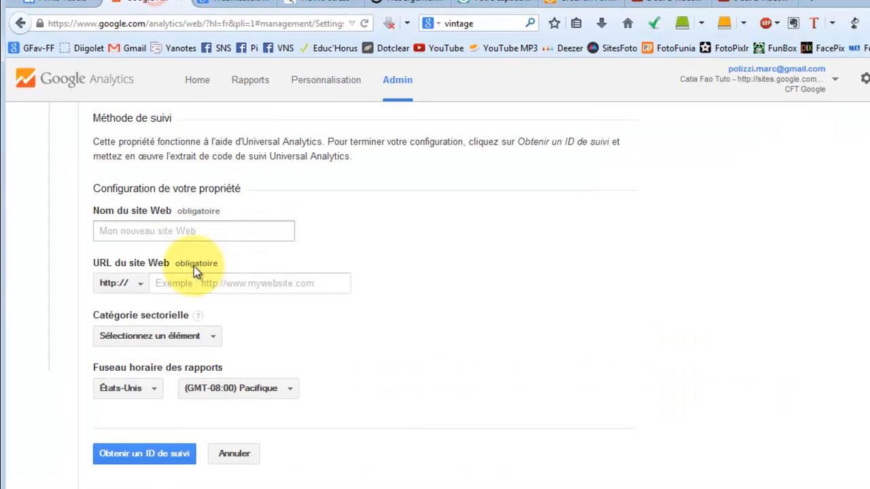
click(204, 274)
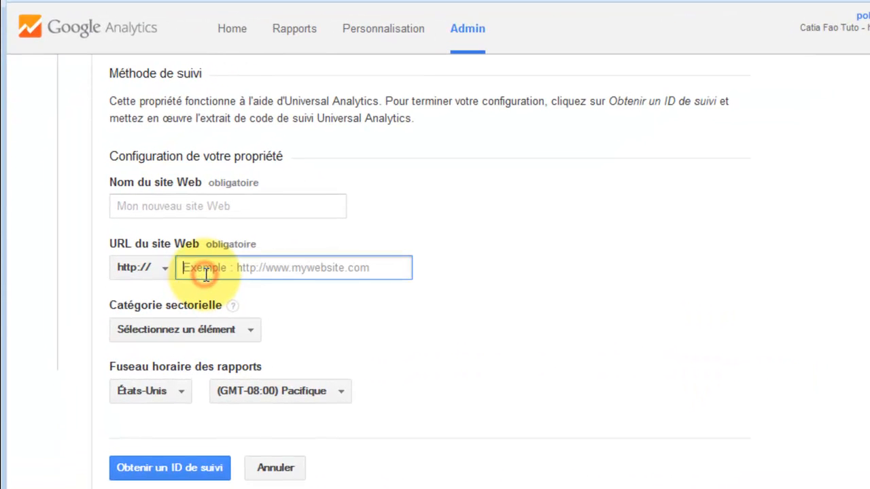
key(ctrl+v)
Trim the website URL to sites.google.com/site/anitafascia/, removing the duplicate protocol and the home page ending.
key(BackSpace)
key(BackSpace)
key(BackSpace)
key(BackSpace)
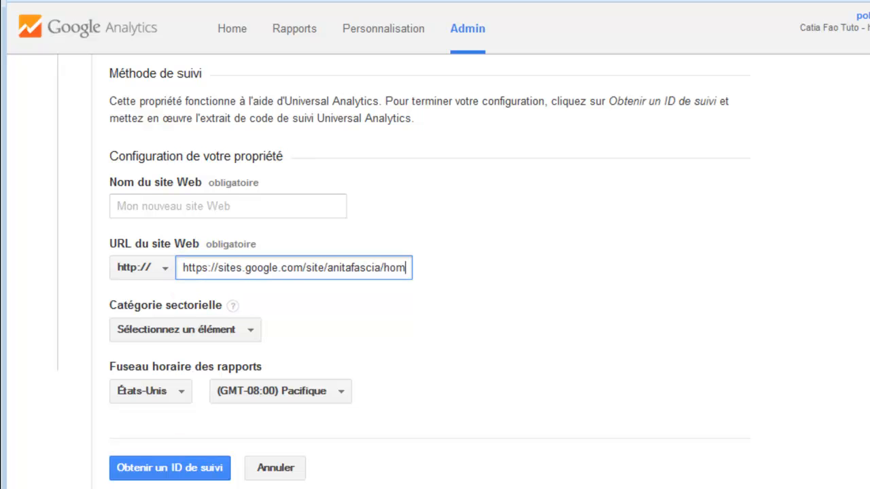
click(219, 267)
mouse_move(231, 302)
key(BackSpace)
key(BackSpace)
key(BackSpace)
key(BackSpace)
key(BackSpace)
key(BackSpace)
key(BackSpace)
key(BackSpace)
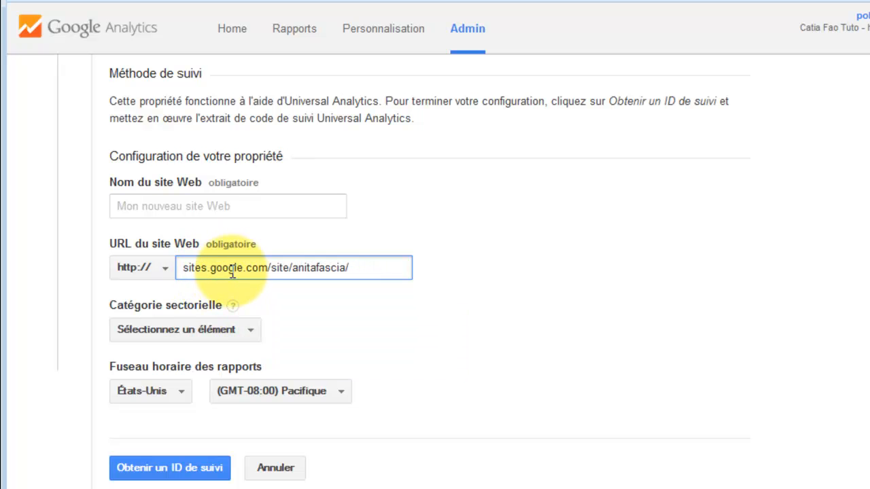
Name the website Anita-Fascia and set its industry category to "Soins du corps et remise en forme".
click(255, 211)
text(An)
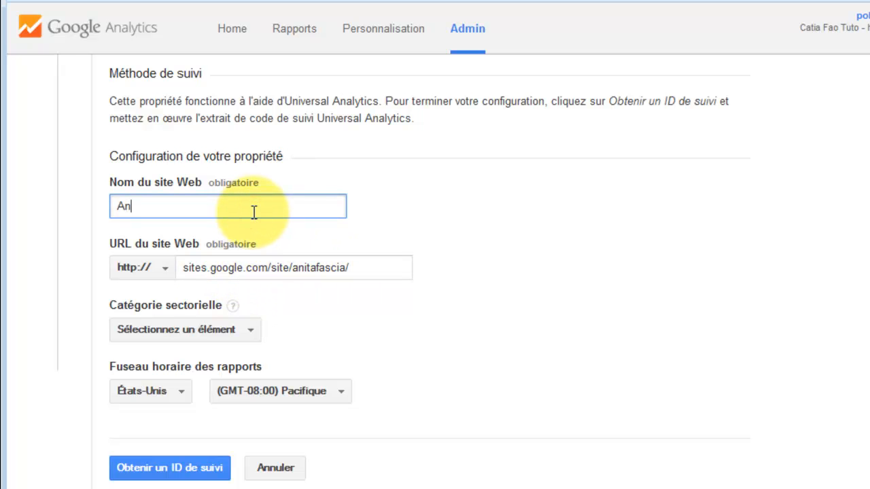
text(ita-Fascia)
click(253, 333)
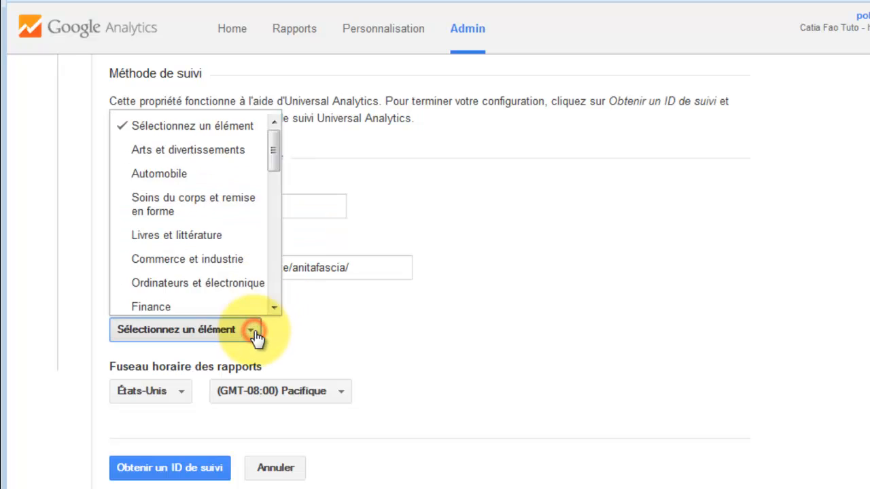
click(230, 200)
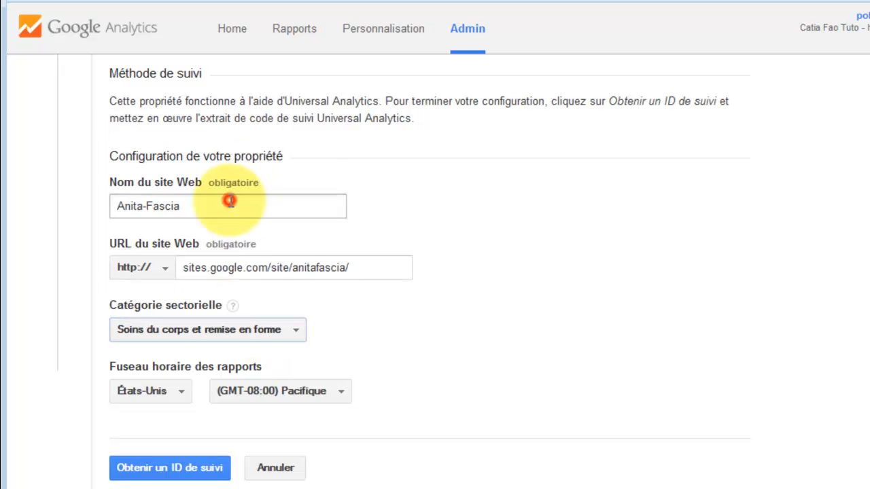
Set the reporting time zone to France and create the property to obtain its tracking ID.
click(171, 394)
click(182, 331)
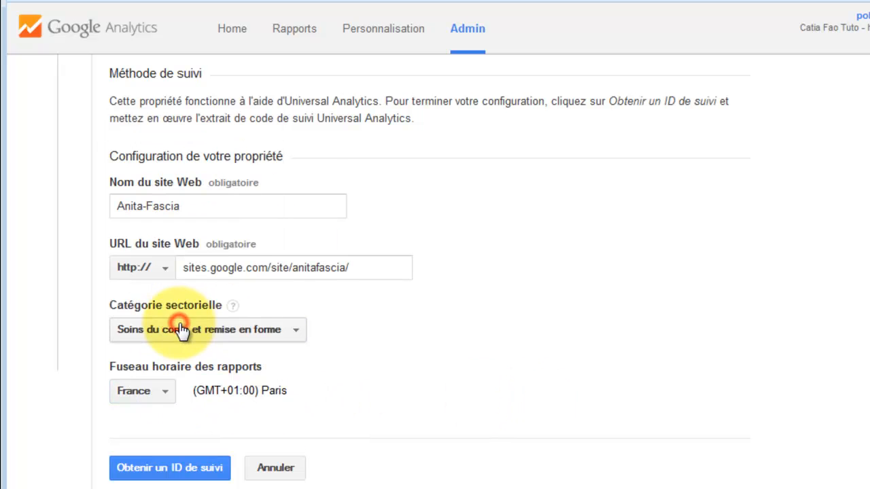
click(201, 469)
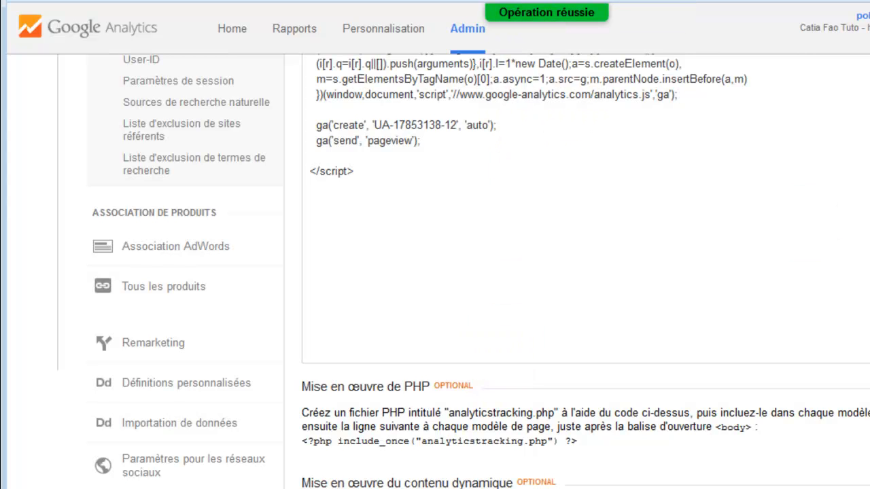
Copy the tracking ID of the new Anita-Fascia property.
scroll(584, 272, up, 5)
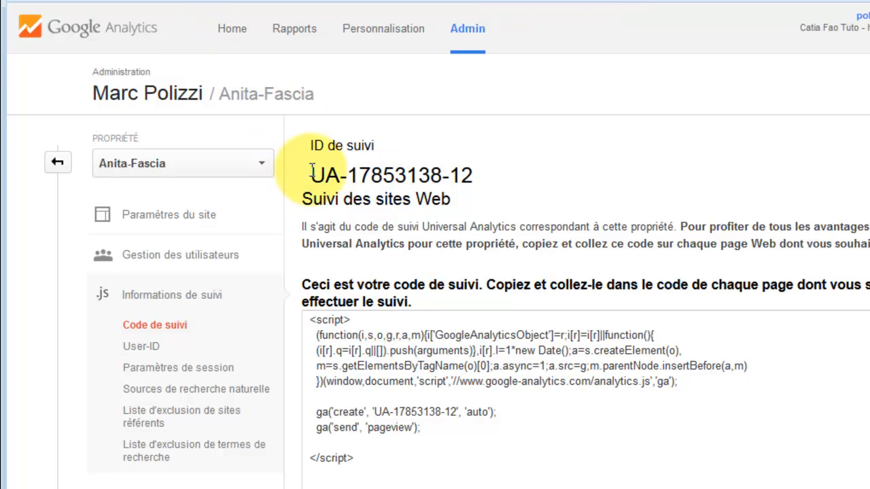
drag(311, 172, 474, 174)
key(ctrl+c)
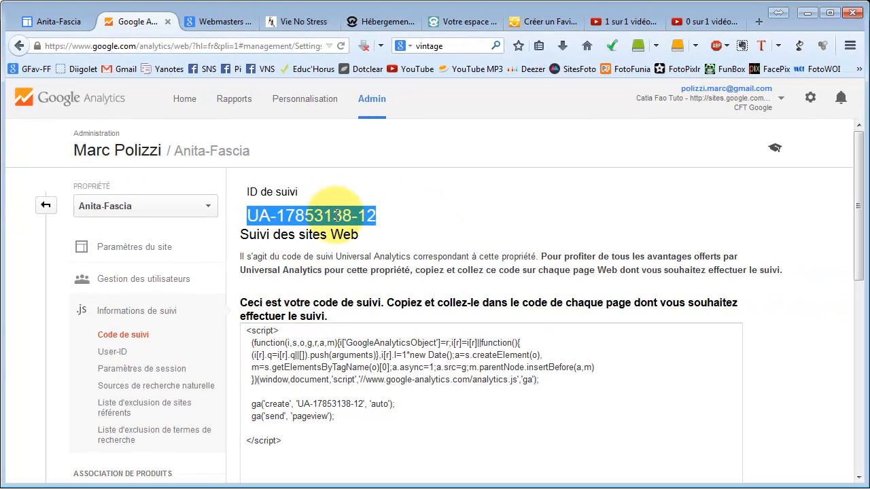
right_click(330, 204)
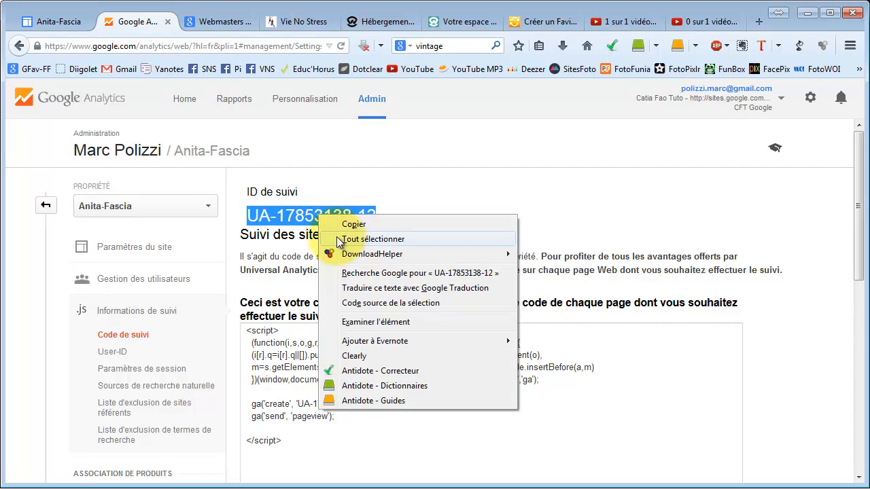
click(351, 224)
Return to the Anita-Fascia site in Google Sites and open its general site management settings.
click(57, 20)
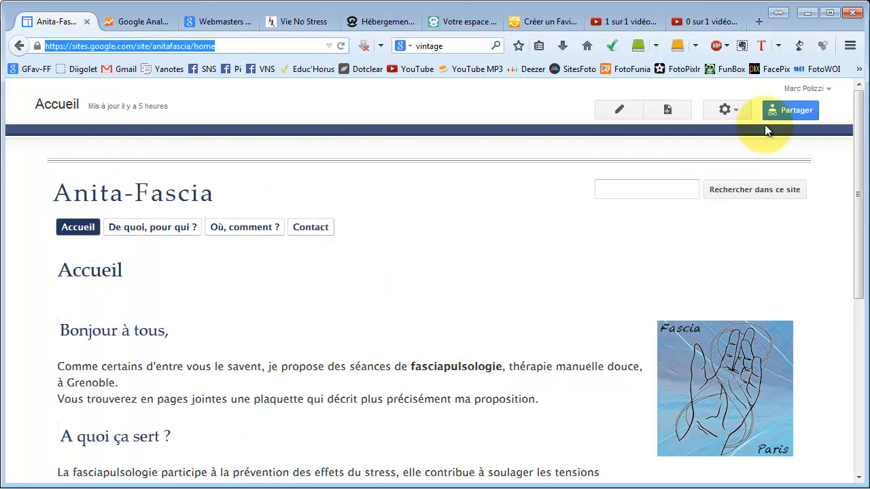
click(737, 110)
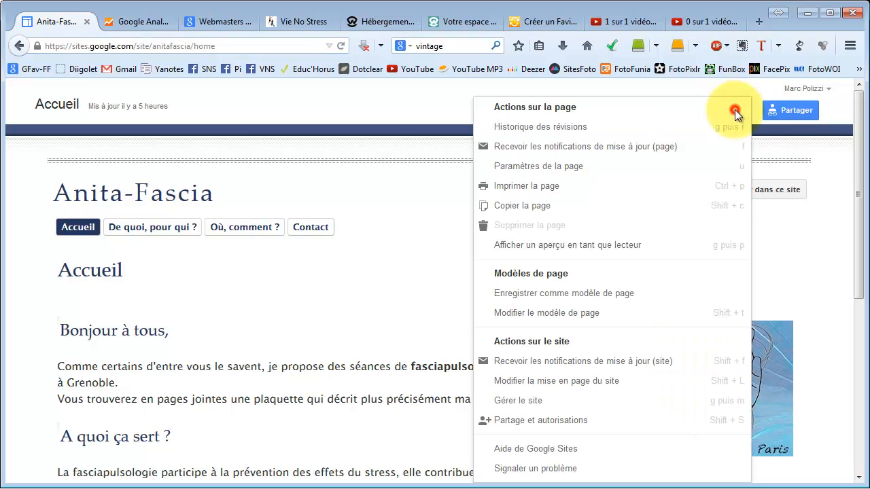
click(552, 403)
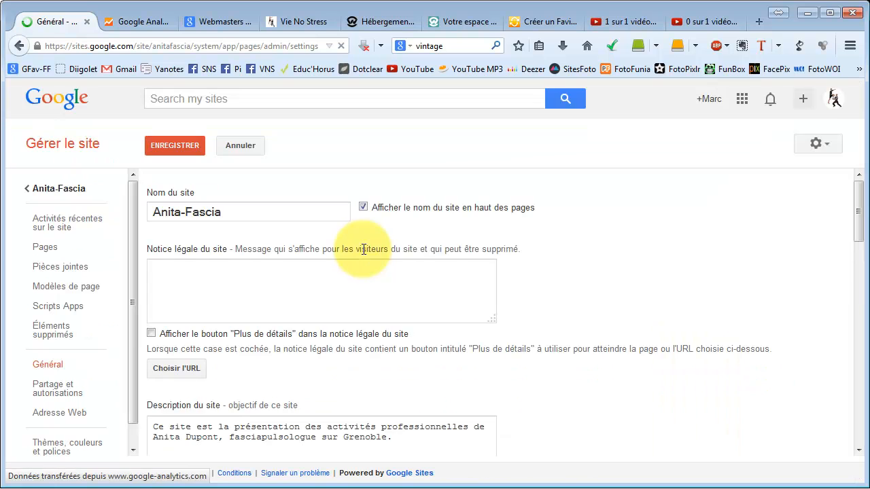
Set the site's statistics to "Utiliser Google Analytics", paste the copied tracking ID as the website ID, and save the settings.
scroll(274, 261, down, 5)
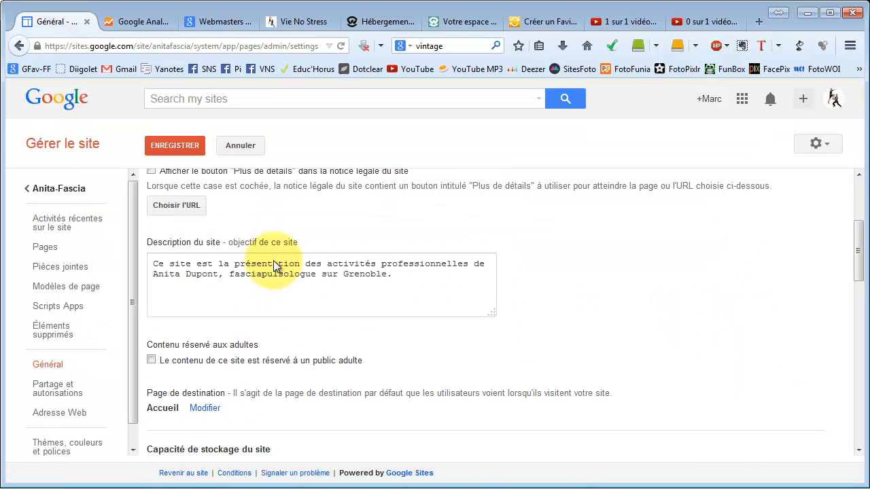
scroll(273, 261, down, 3)
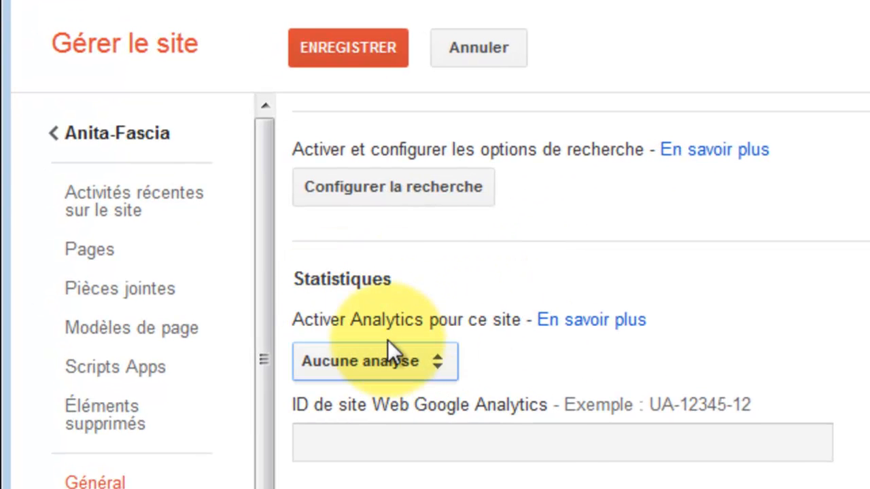
click(438, 361)
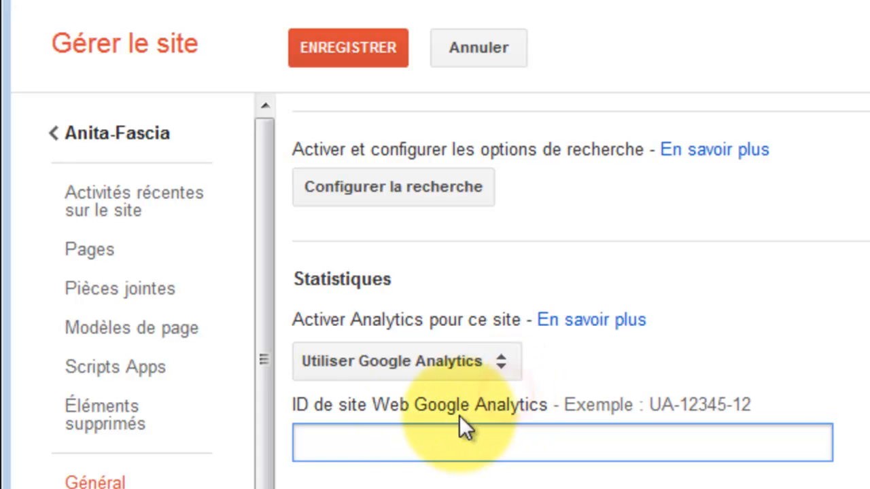
key(ctrl+v)
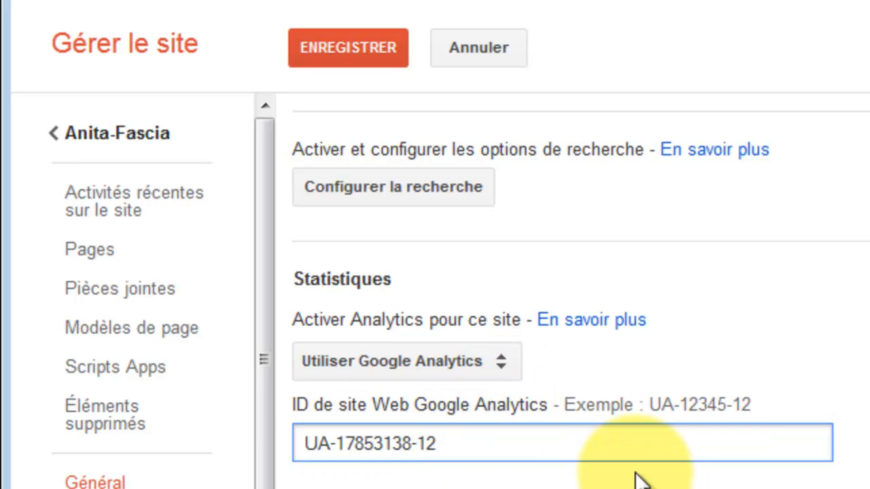
click(348, 41)
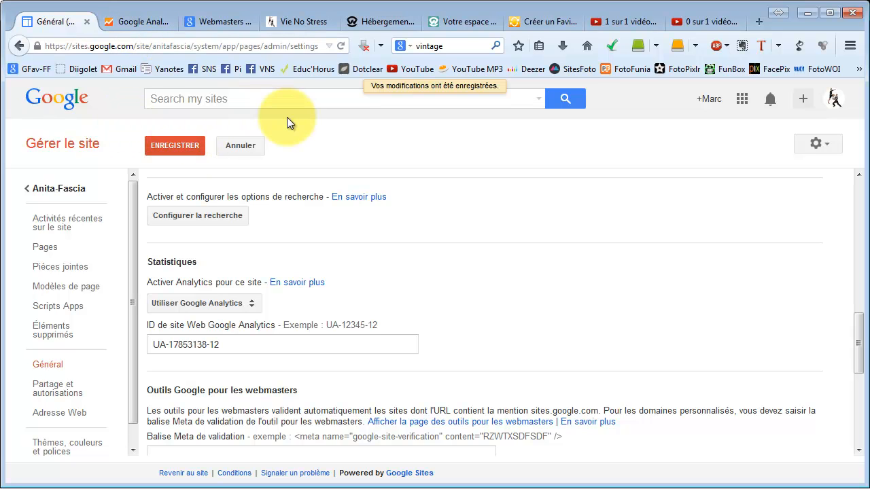
Return to the Anita-Fascia property's administration overview in Google Analytics and check its available views.
click(151, 21)
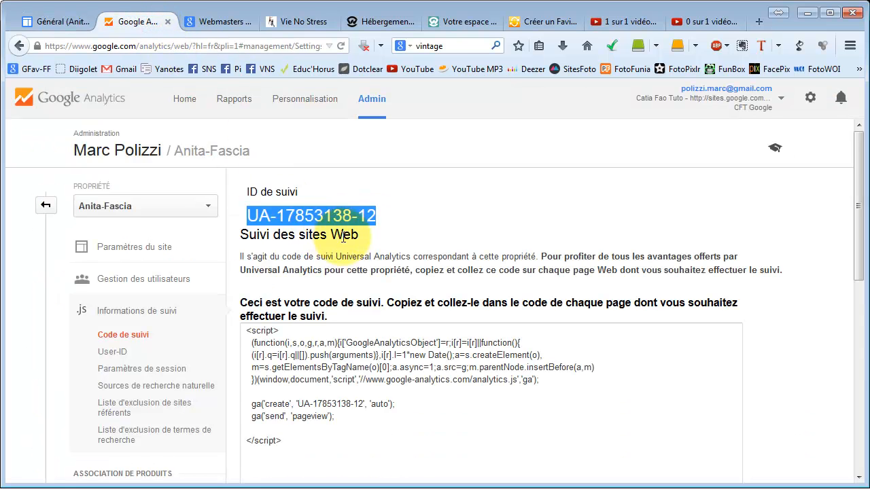
click(48, 206)
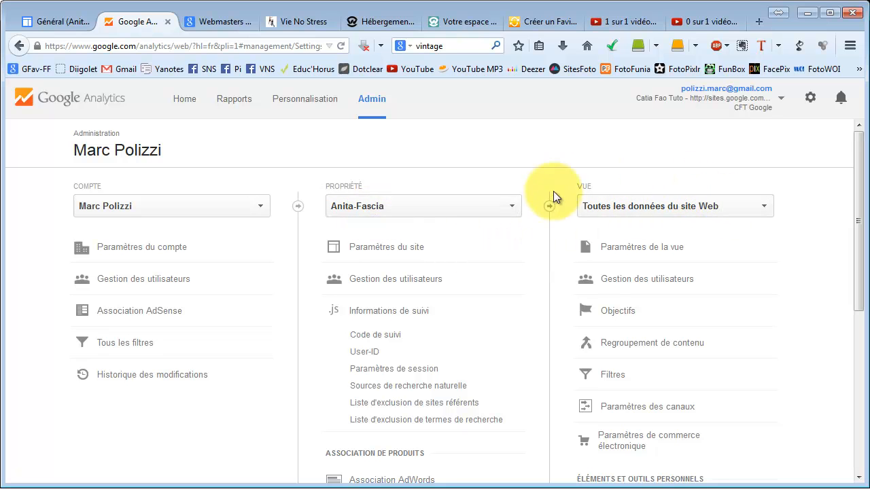
click(764, 209)
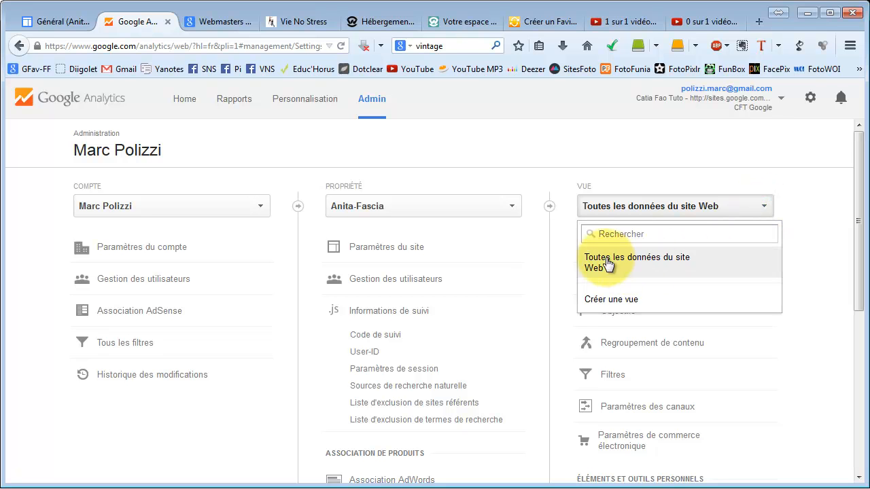
click(821, 217)
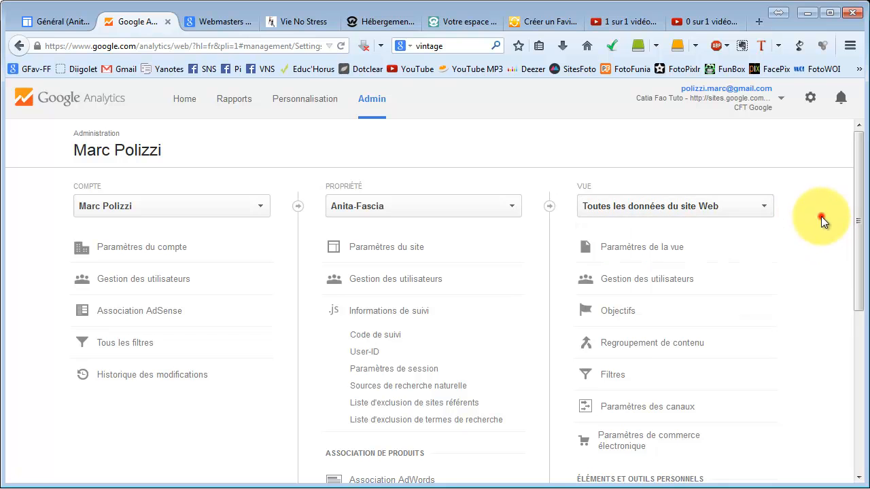
Rename the Anita-Fascia property's view as Stat-Anita-Fascia in its view settings and save the change.
click(665, 249)
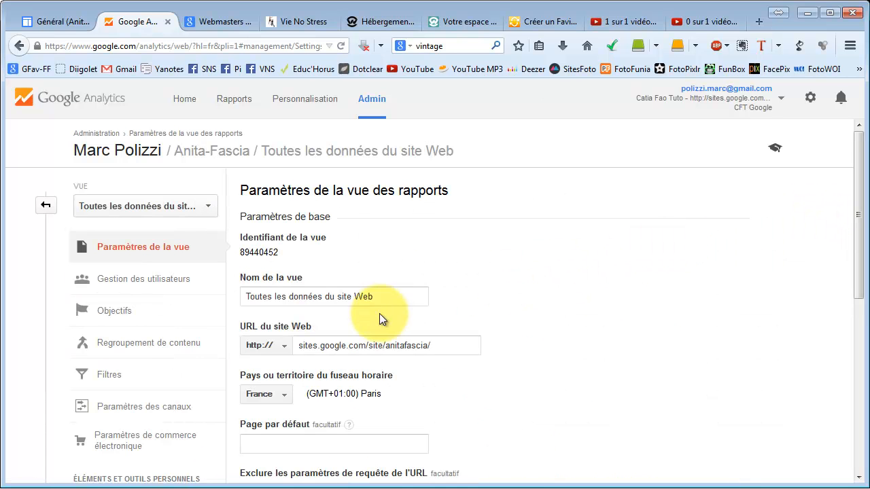
drag(383, 300, 212, 295)
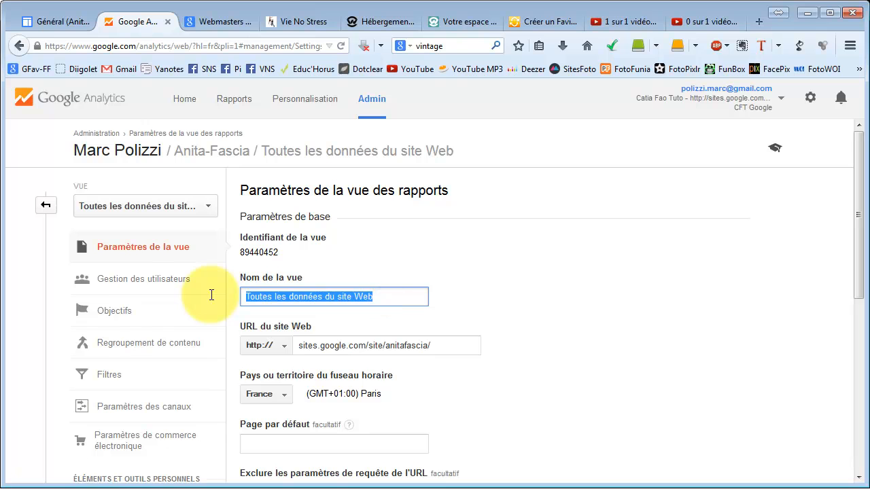
text(Stat-Anita-Fascia)
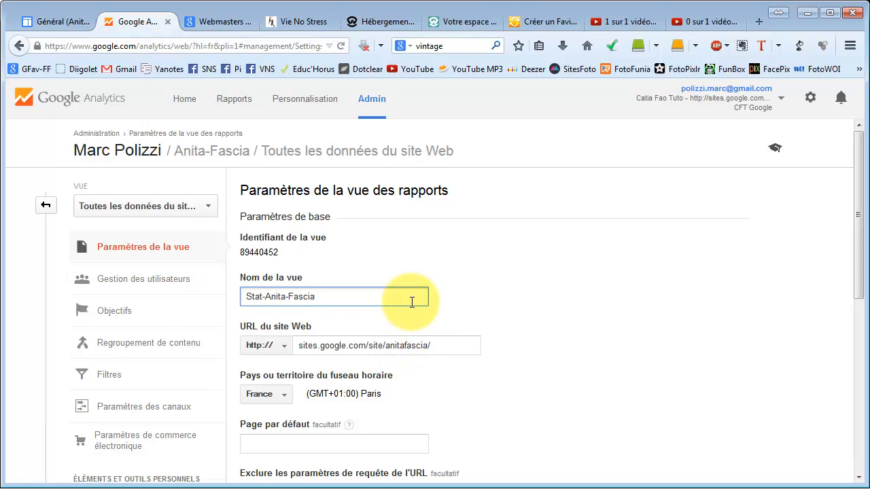
scroll(436, 275, down, 5)
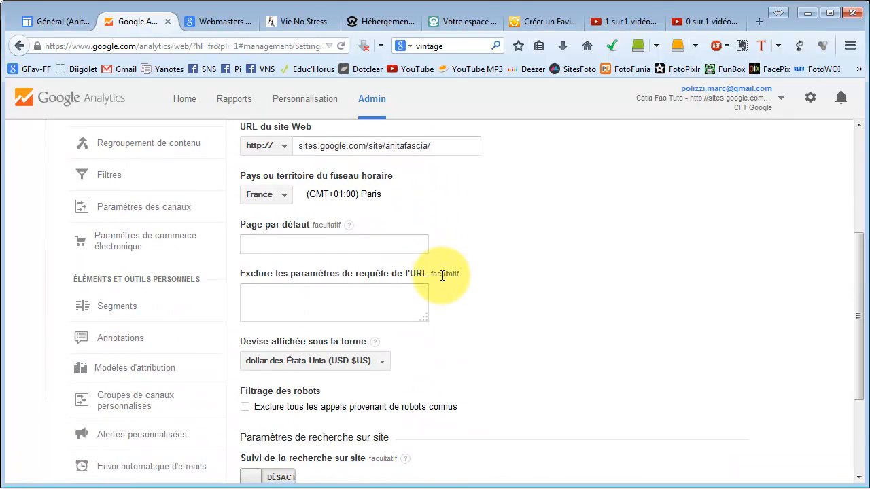
scroll(442, 277, down, 1)
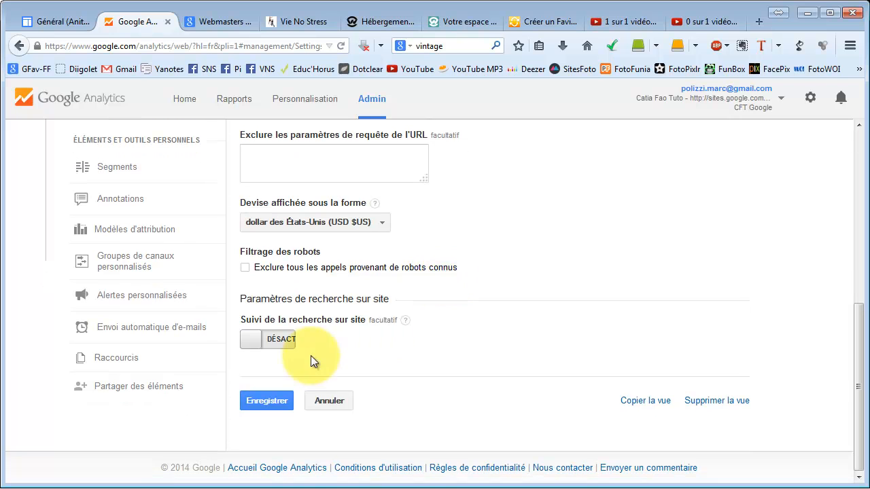
click(253, 399)
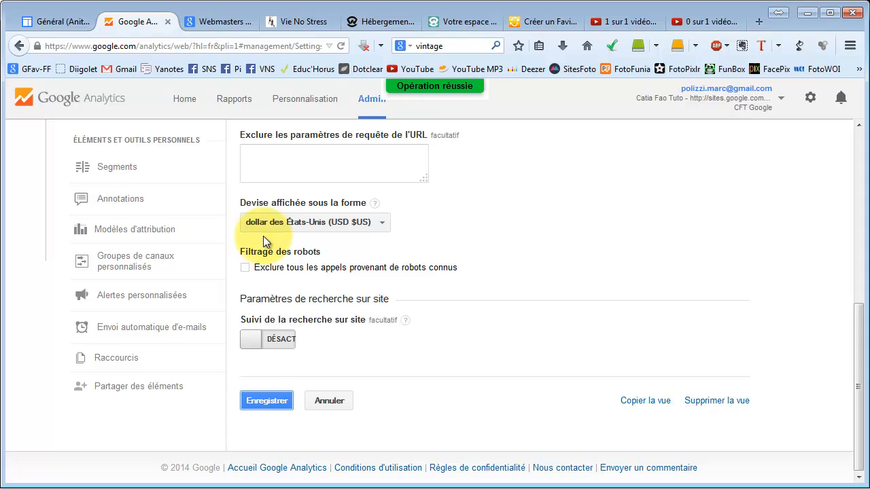
Return to the Anita-Fascia administration overview and look through the options of its account, property and view.
scroll(472, 225, up, 5)
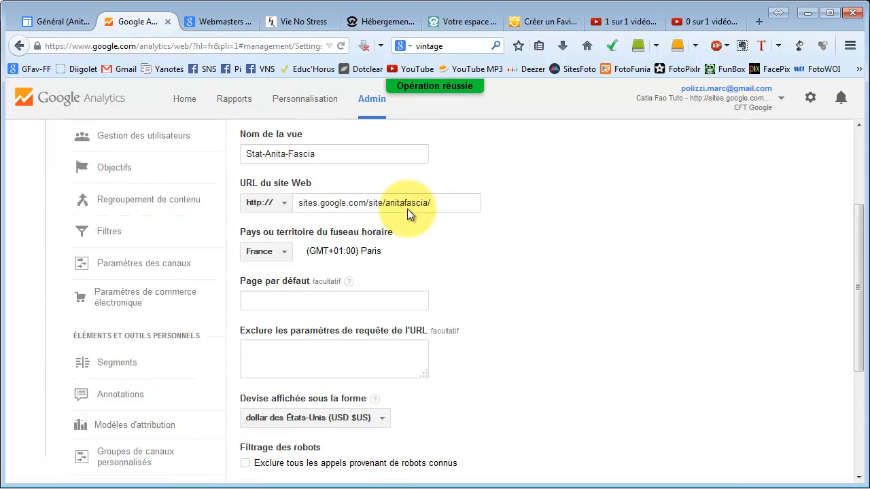
scroll(407, 208, up, 4)
click(43, 204)
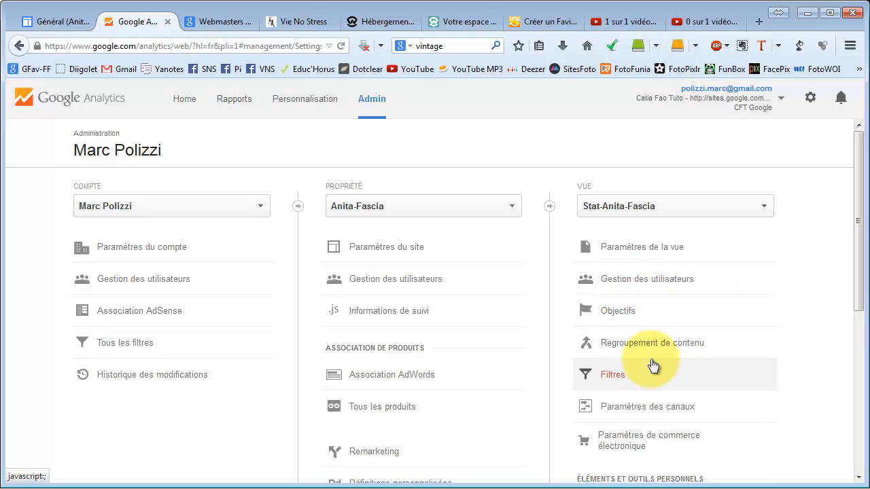
scroll(652, 364, down, 1)
scroll(654, 364, down, 2)
scroll(651, 365, up, 3)
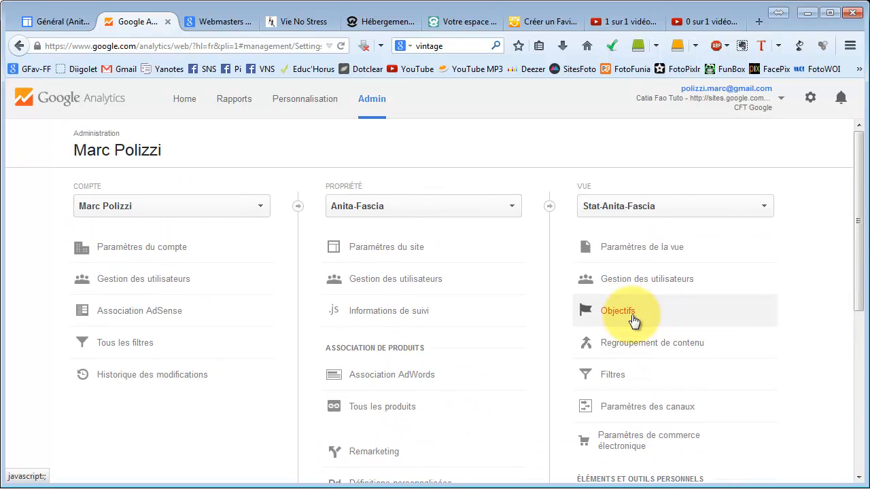
click(234, 101)
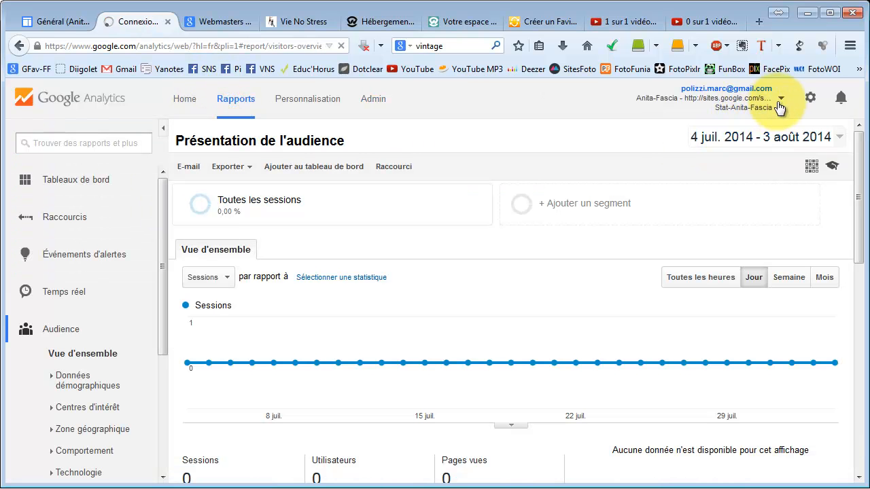
click(780, 102)
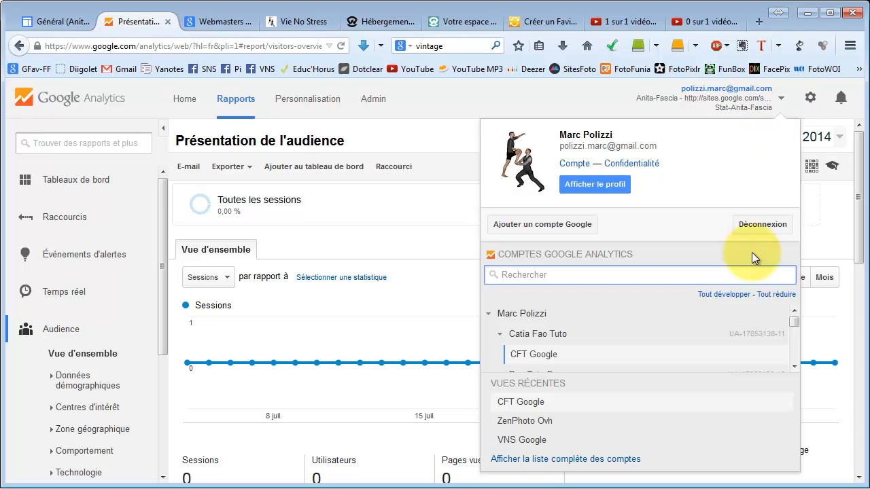
click(556, 459)
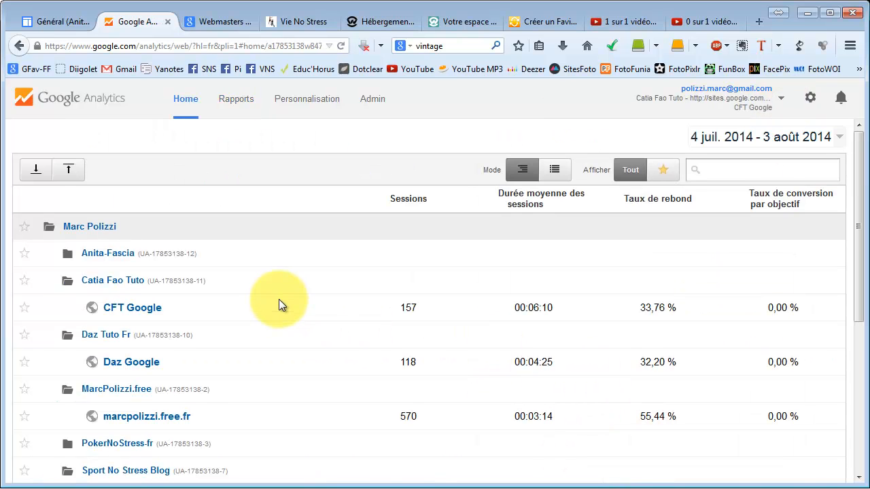
scroll(279, 299, down, 1)
click(101, 225)
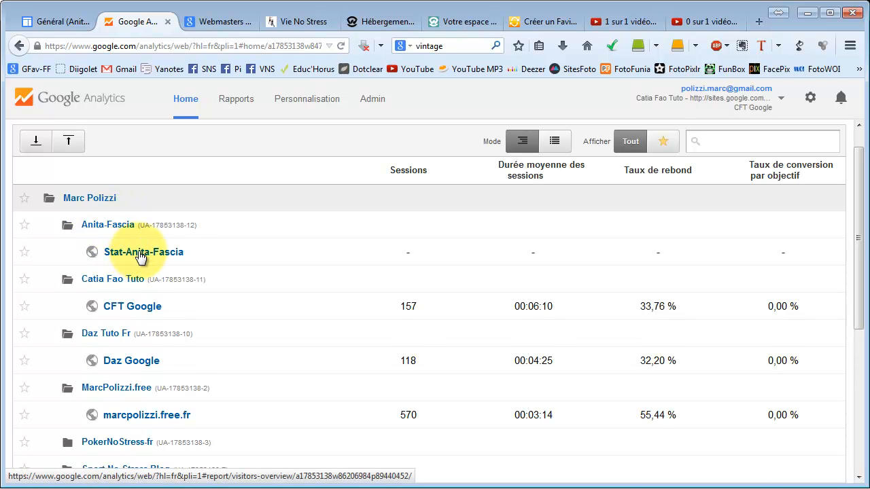
click(140, 254)
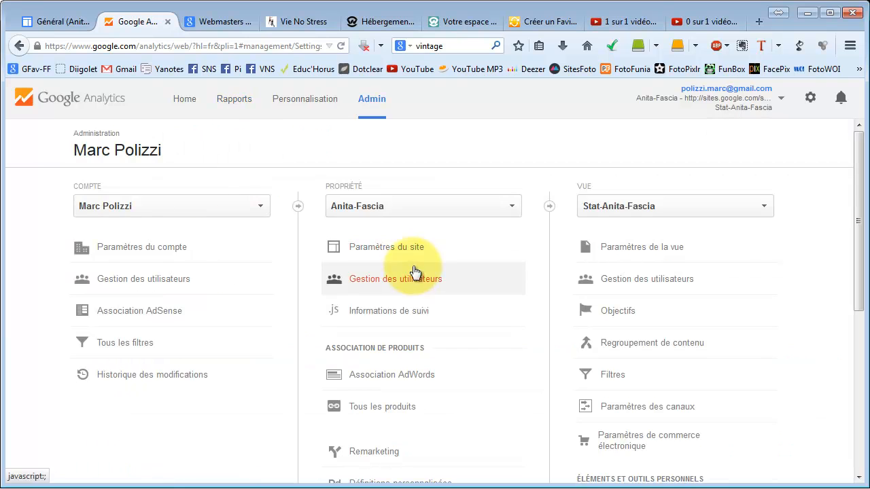
Open the site settings of the Anita-Fascia property from administration and start modifying its associated Webmaster Tools site.
click(370, 104)
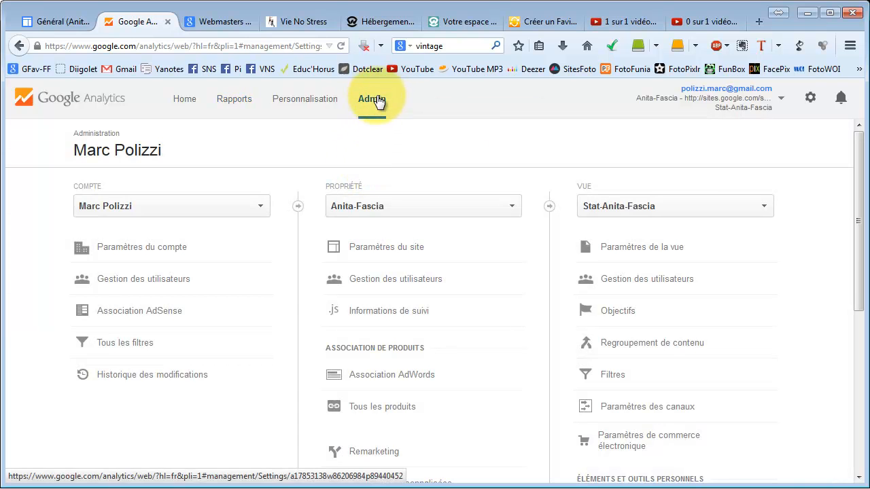
click(378, 101)
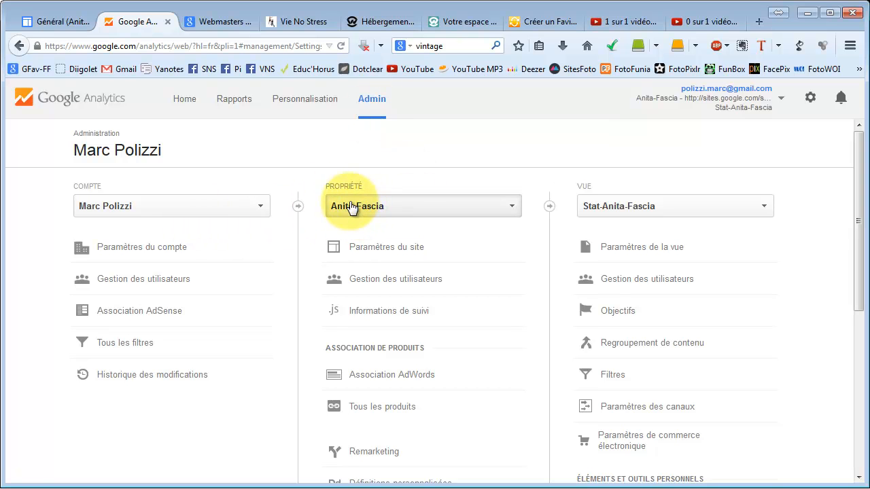
click(393, 252)
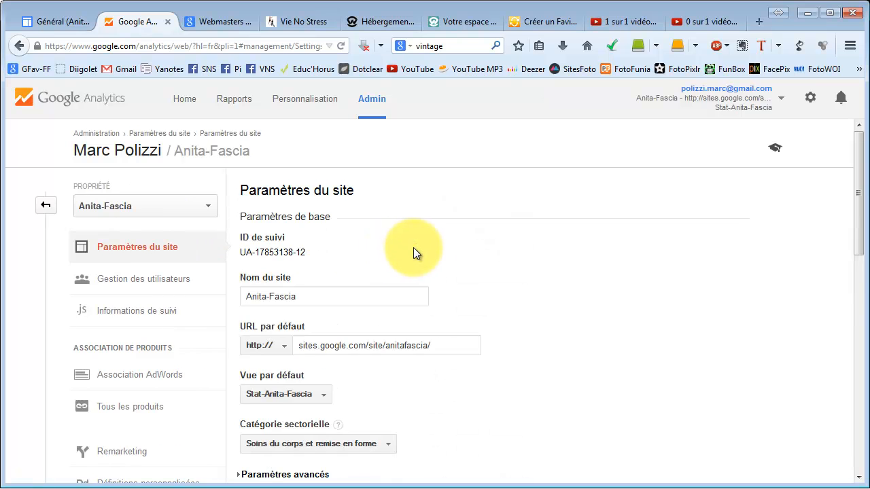
scroll(417, 255, down, 10)
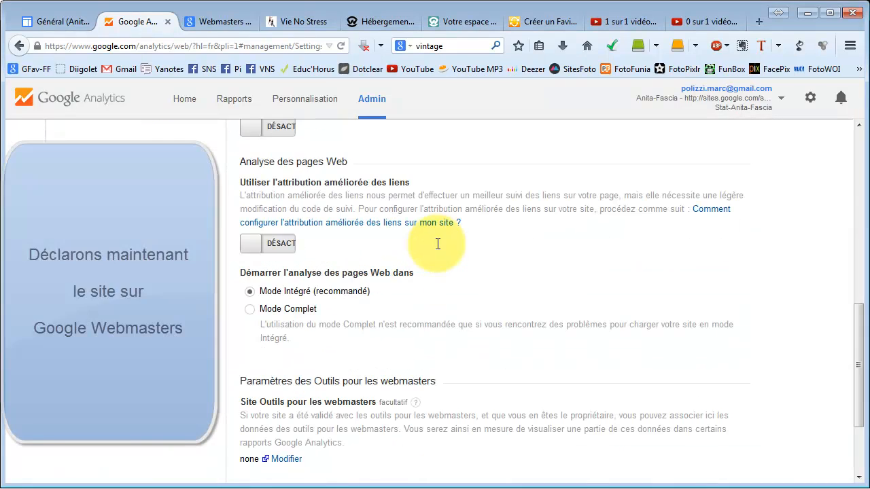
scroll(252, 334, down, 2)
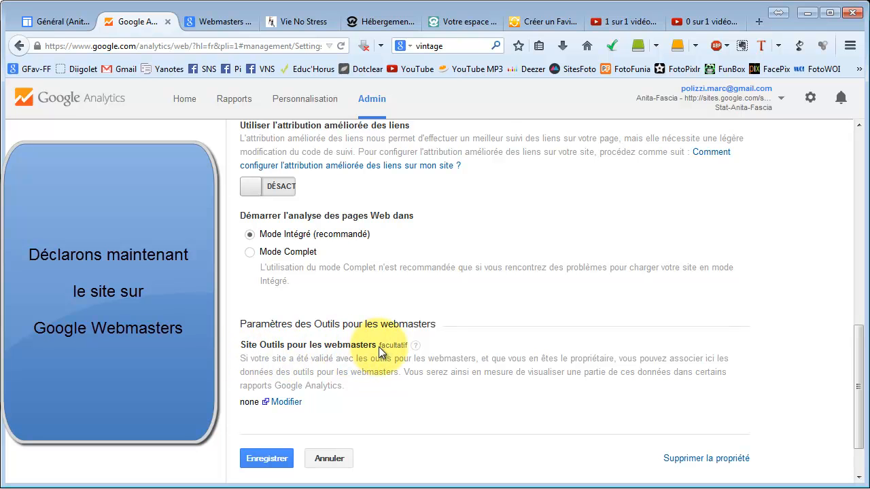
click(288, 402)
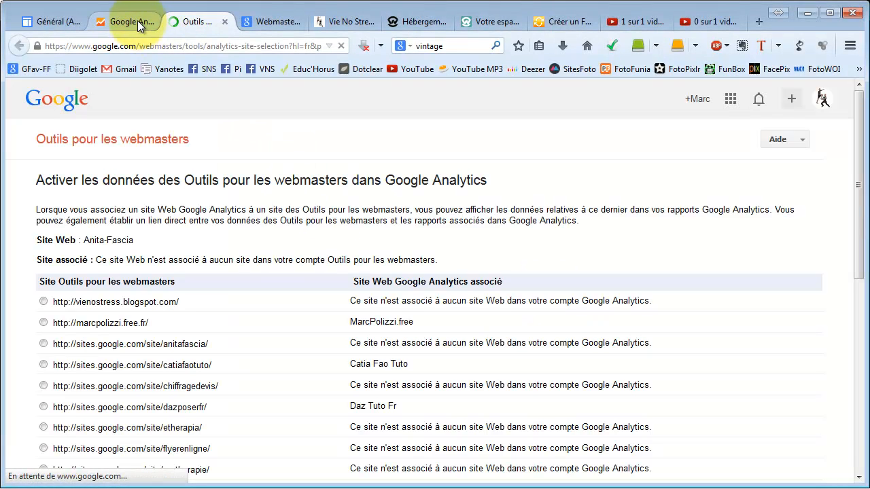
Go back to the Anita-Fascia property's site settings in Google Analytics and review them down to the Webmaster Tools parameters.
click(136, 21)
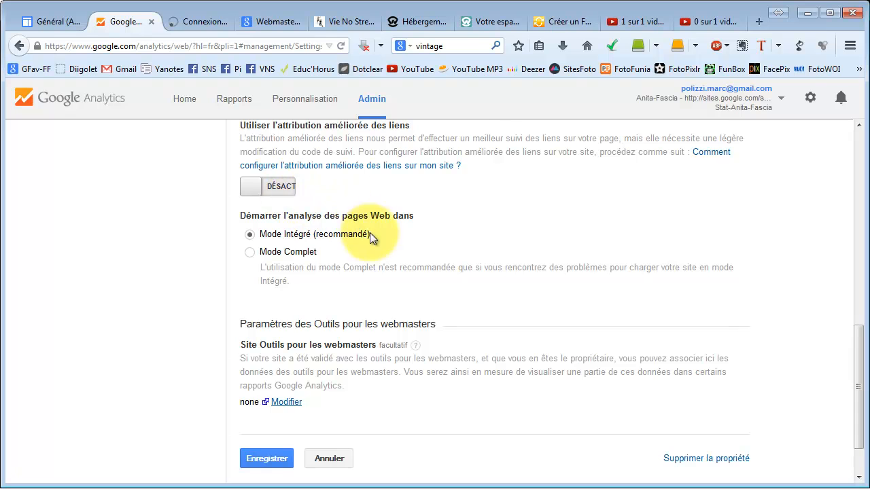
scroll(356, 178, up, 5)
scroll(358, 177, up, 3)
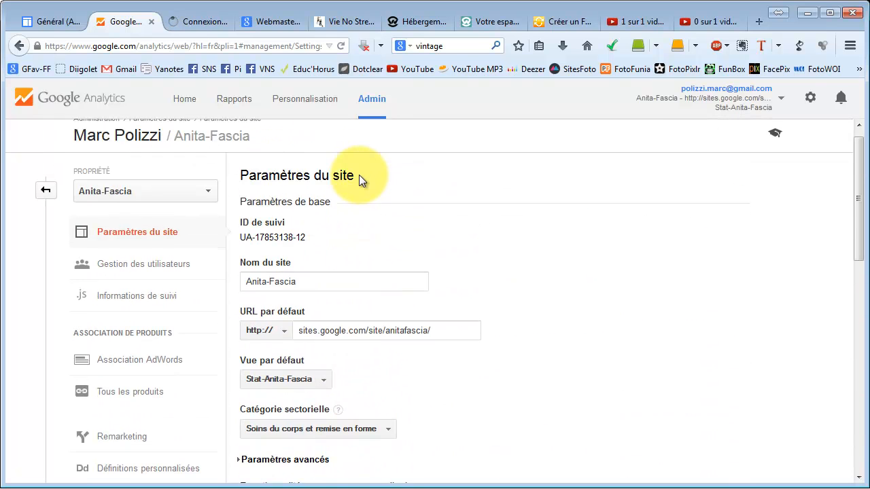
scroll(328, 245, down, 10)
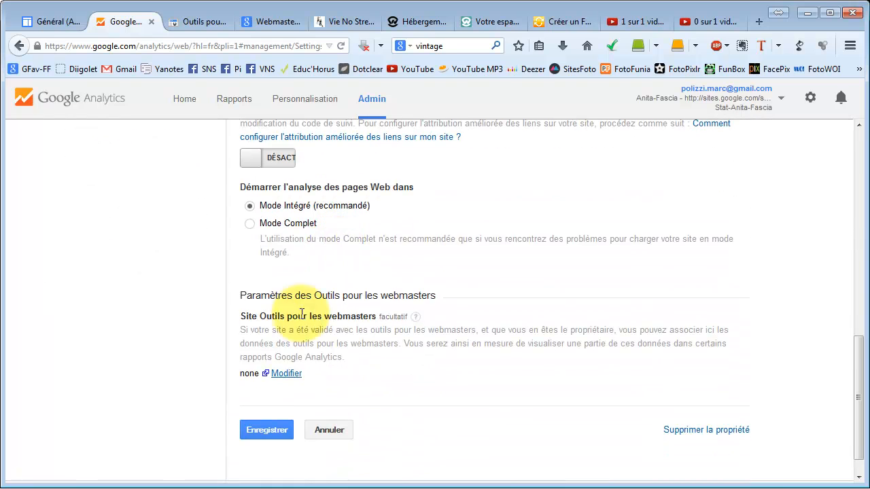
click(207, 21)
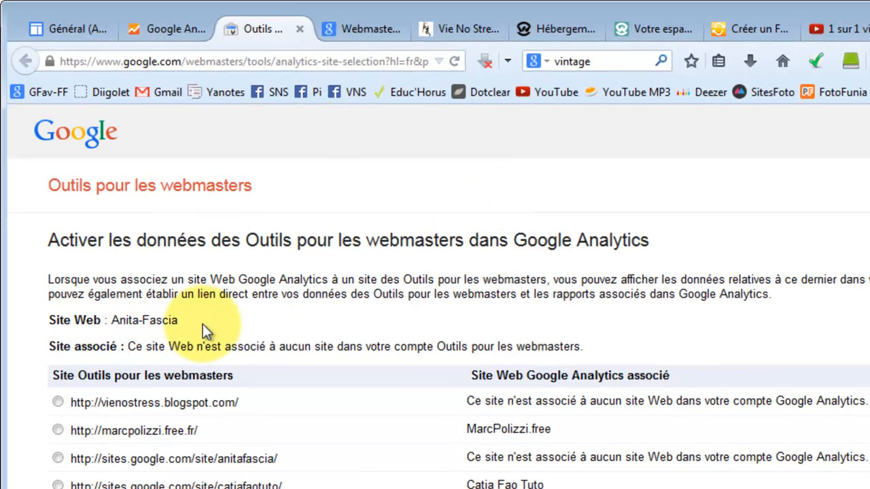
scroll(326, 431, down, 1)
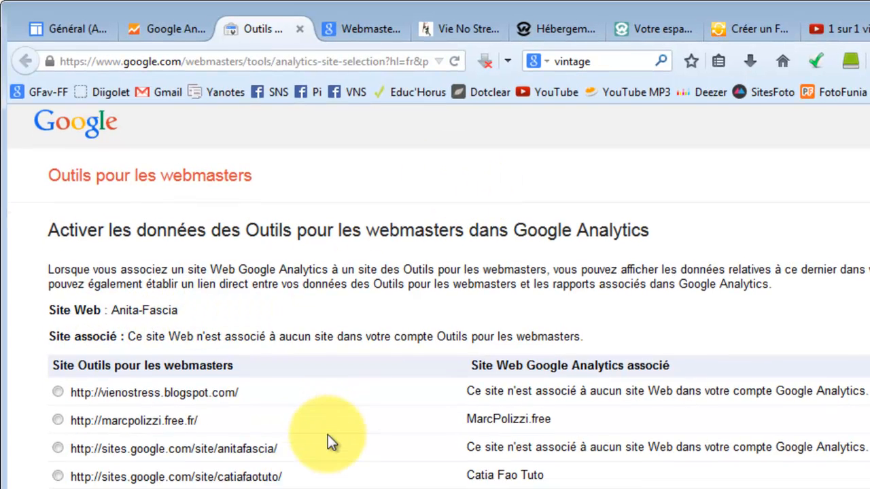
scroll(328, 435, down, 2)
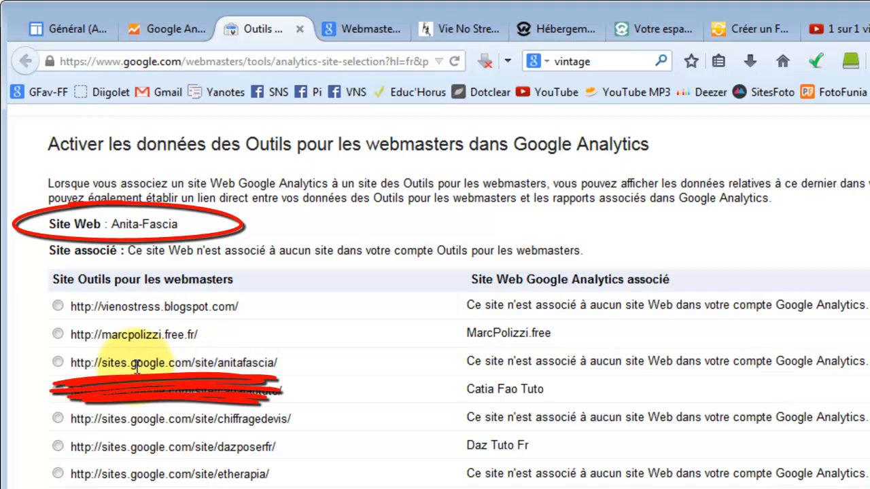
click(58, 363)
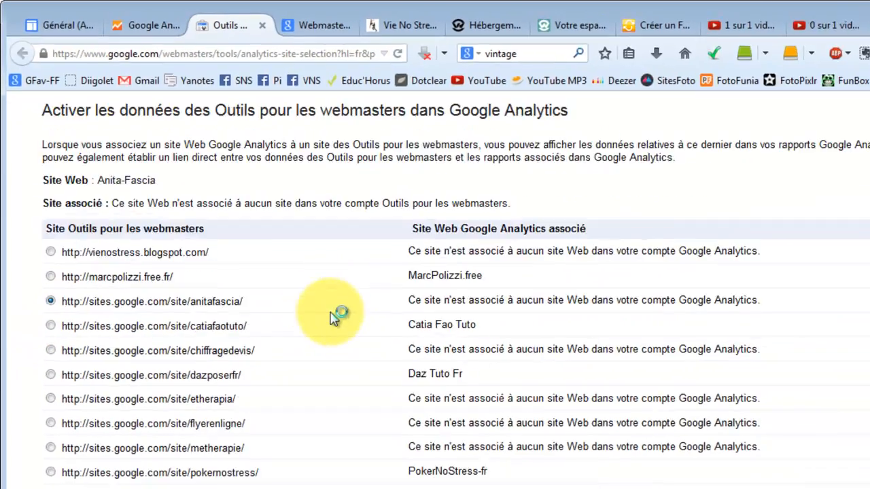
scroll(383, 350, down, 5)
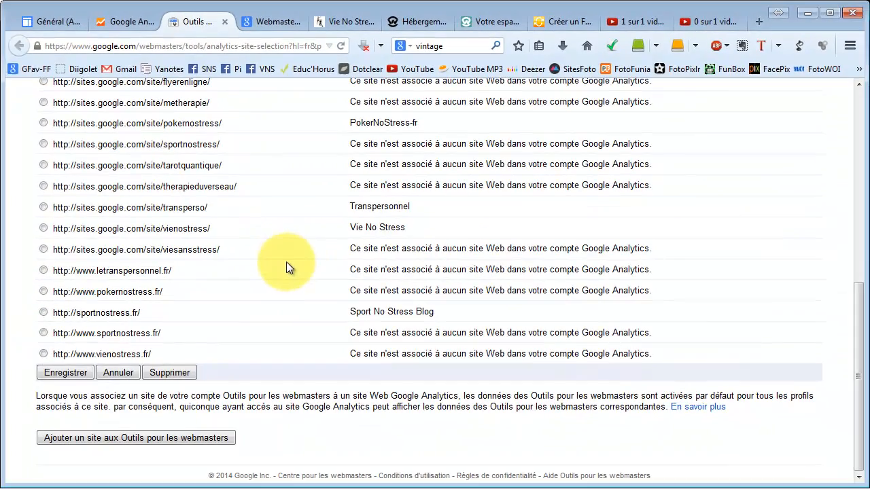
click(76, 374)
click(131, 307)
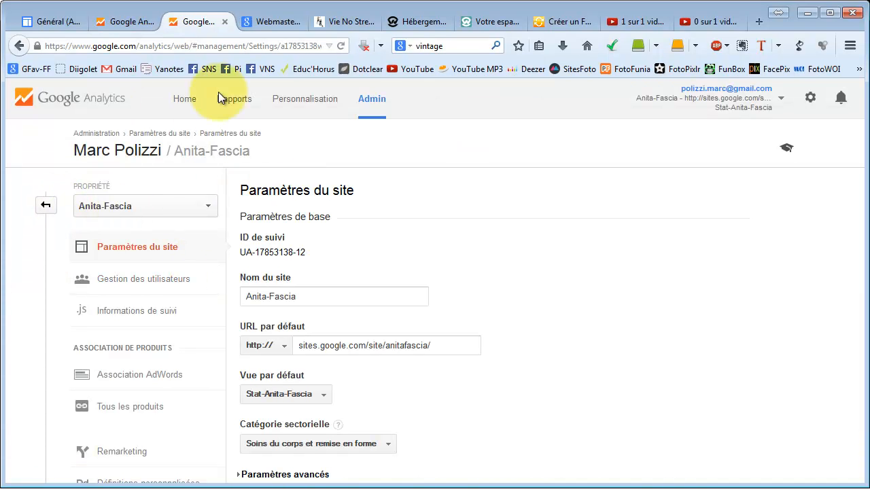
click(224, 22)
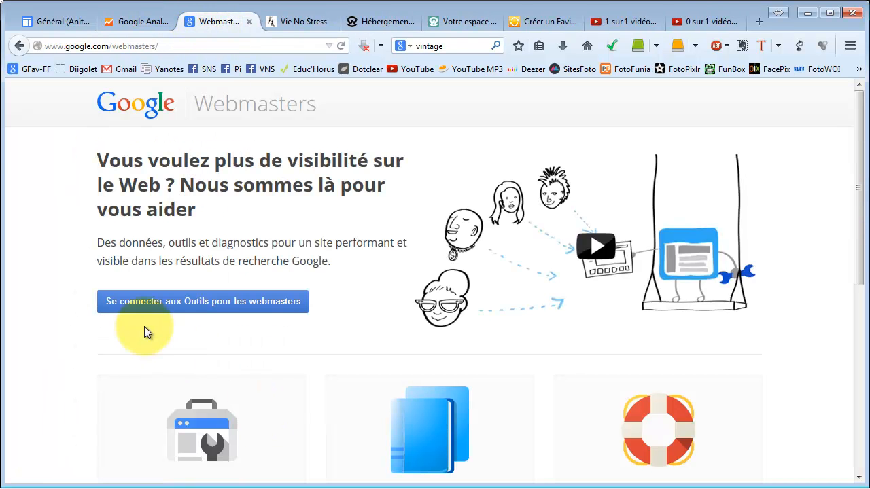
click(170, 46)
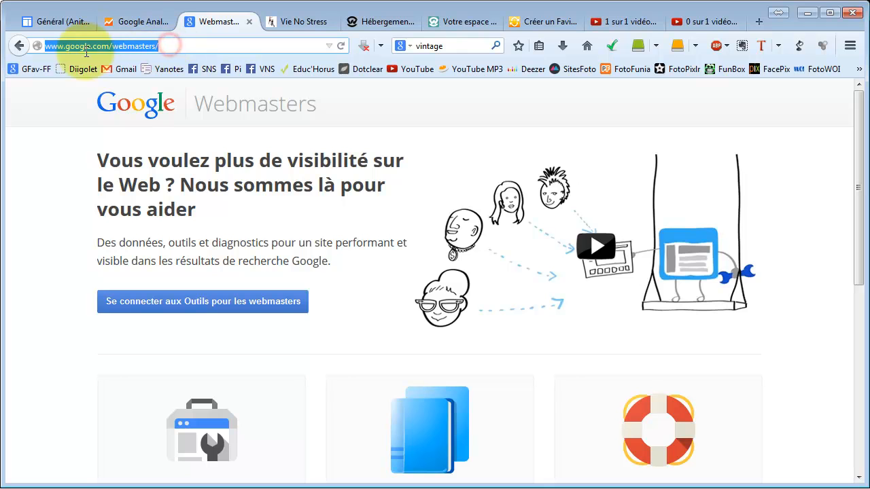
click(204, 303)
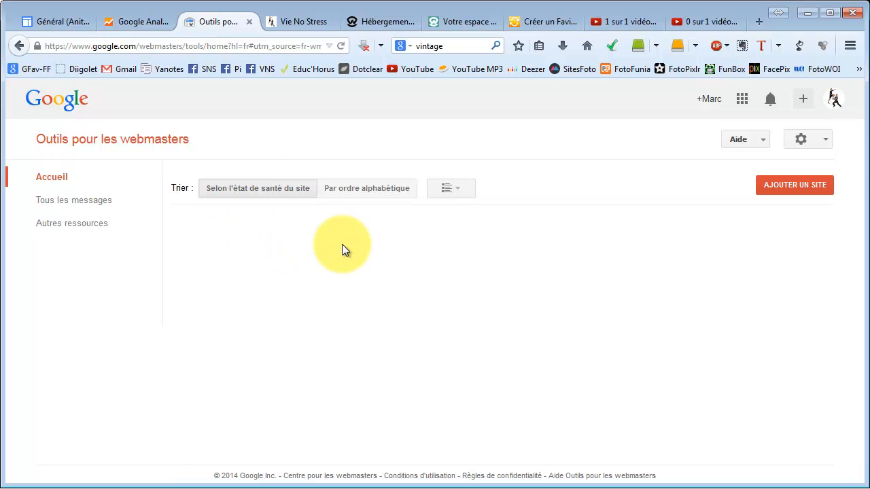
scroll(494, 228, down, 5)
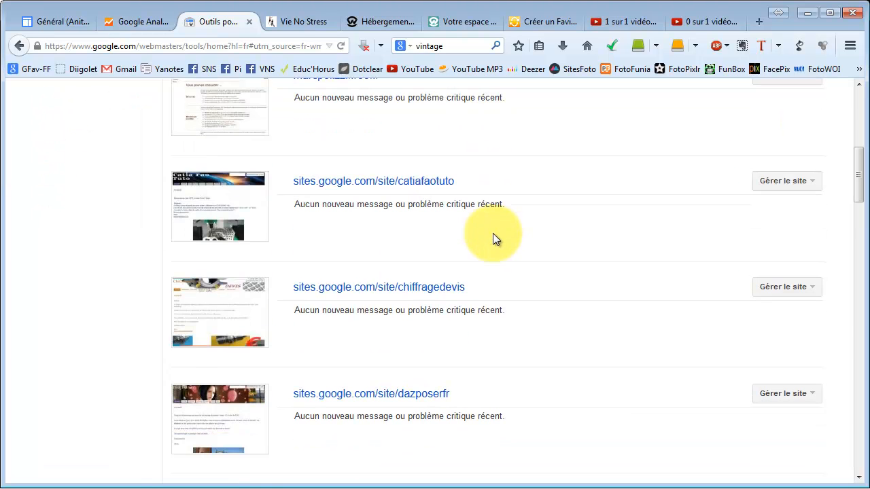
scroll(493, 233, down, 2)
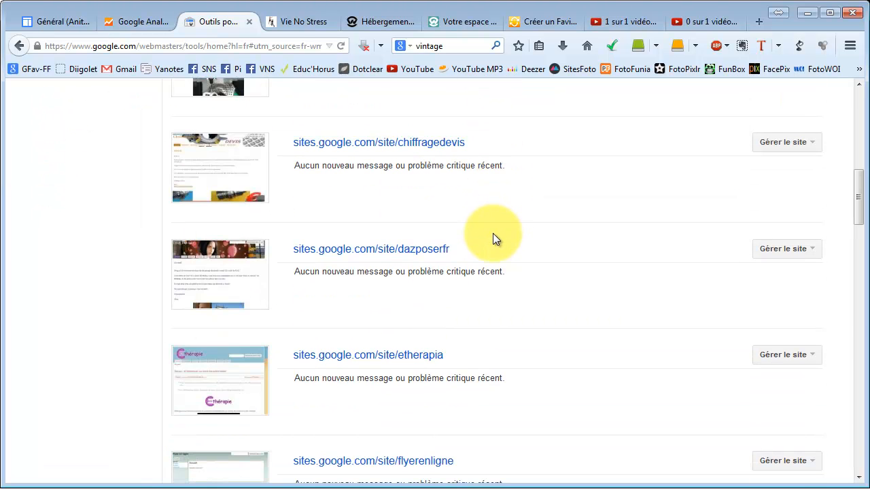
scroll(493, 233, down, 4)
scroll(494, 235, down, 4)
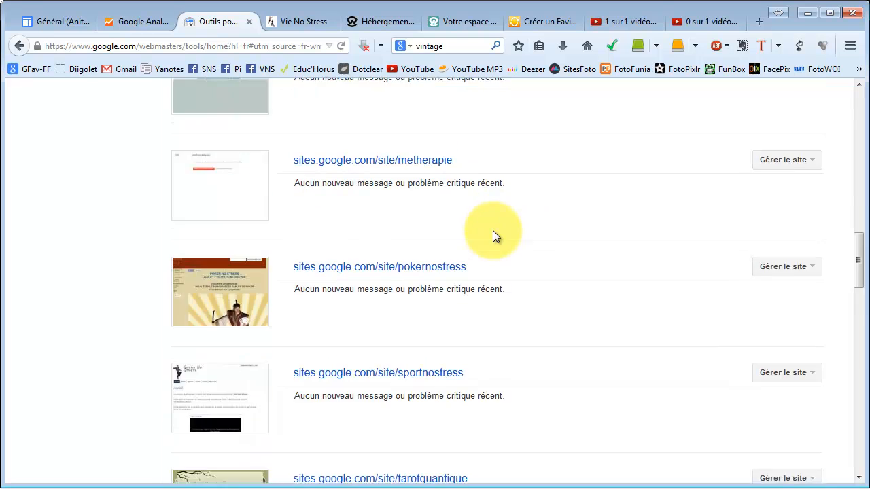
scroll(494, 235, down, 2)
scroll(494, 233, down, 6)
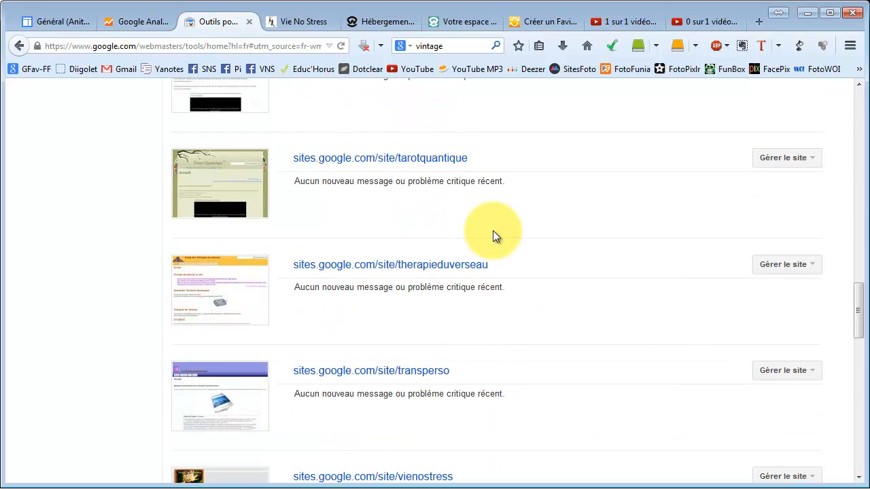
scroll(495, 232, down, 5)
scroll(494, 229, down, 3)
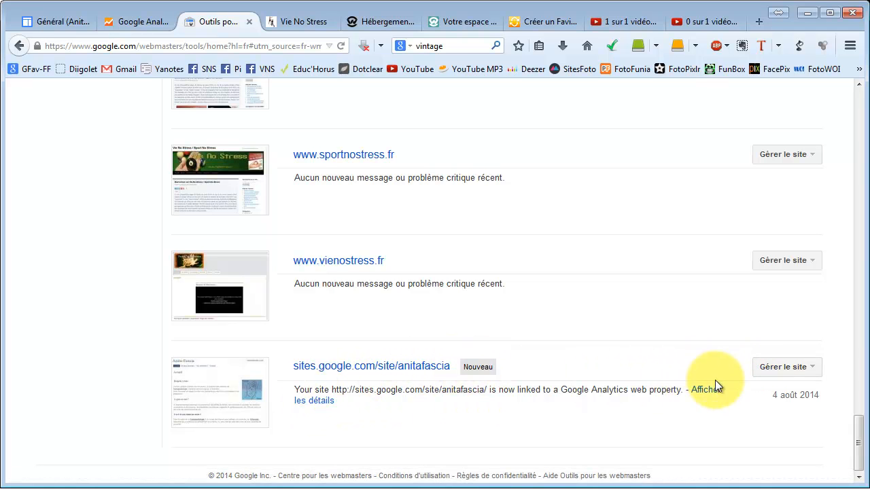
click(810, 371)
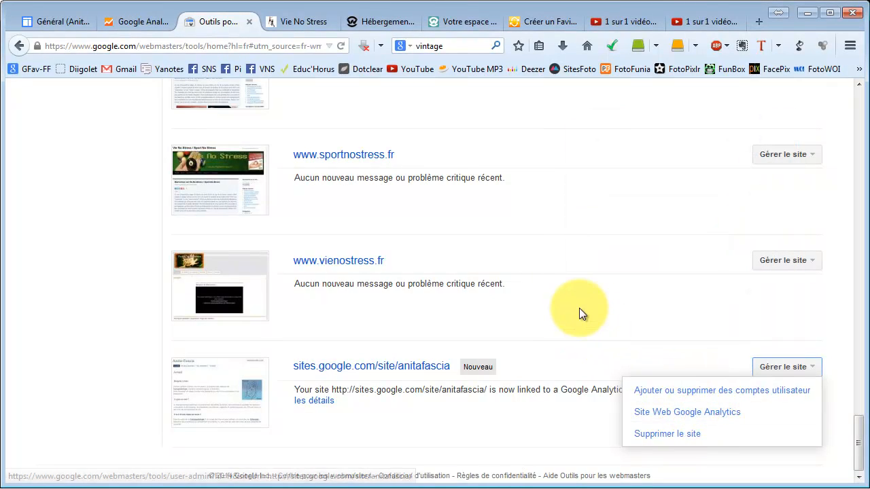
click(579, 308)
Review the whole list of declared sites from the start and reopen the management options of the anitafascia site.
drag(858, 455, 858, 109)
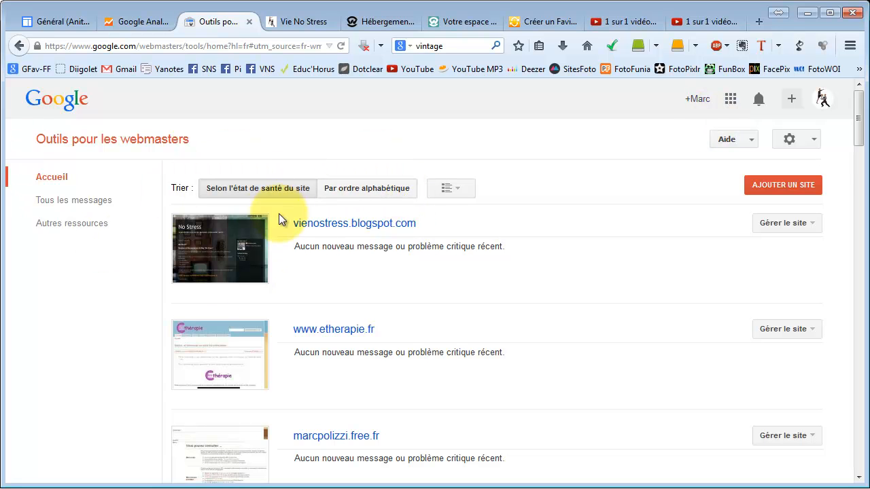
drag(857, 120, 858, 303)
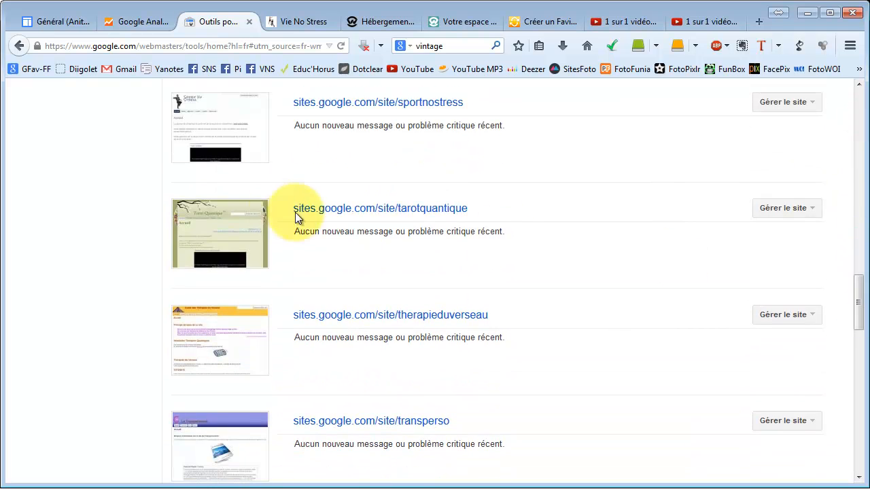
scroll(407, 286, down, 5)
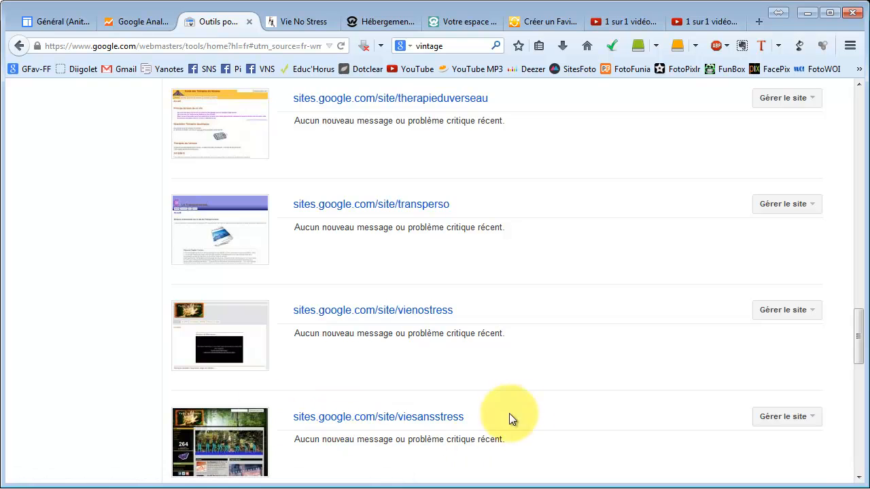
scroll(513, 408, down, 3)
scroll(520, 398, down, 1)
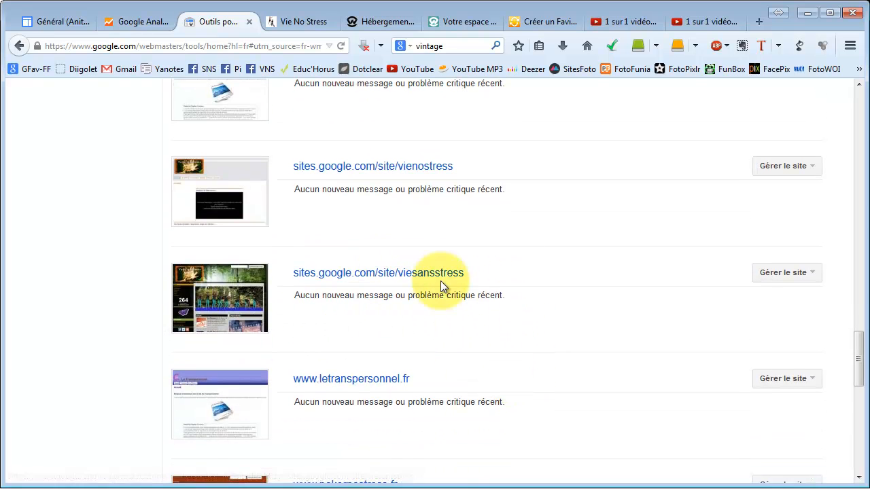
scroll(375, 393, down, 5)
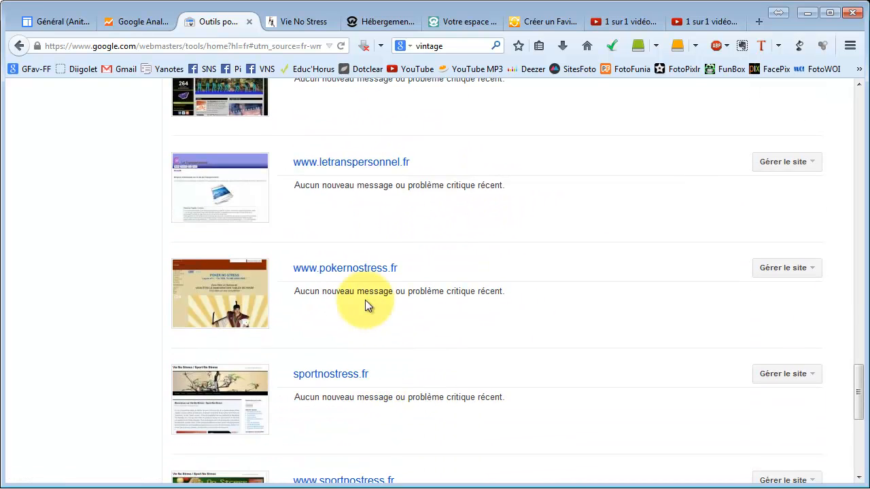
scroll(343, 265, down, 3)
scroll(406, 288, down, 2)
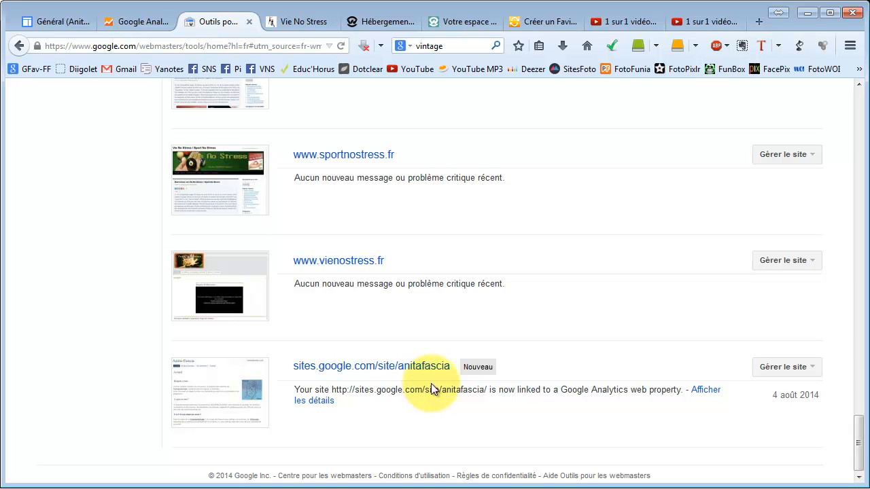
mouse_move(857, 441)
mouse_down()
mouse_move(860, 310)
mouse_move(860, 448)
mouse_up()
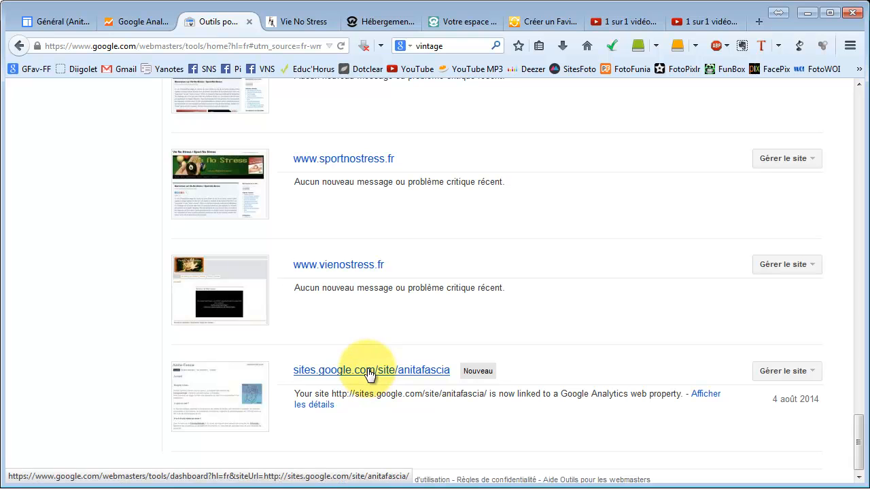
click(798, 373)
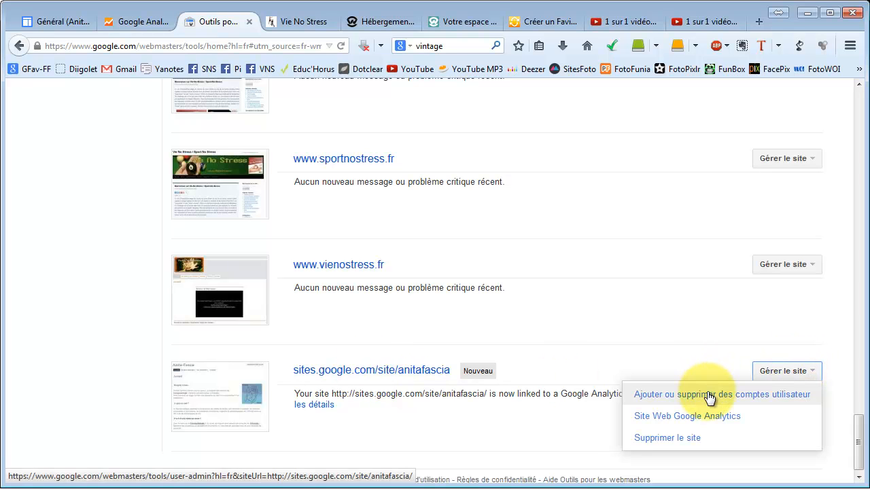
Open the dashboard of sites.google.com/site/anitafascia, submit system/feeds/sitemap as its sitemap and refresh the sitemaps page.
click(404, 373)
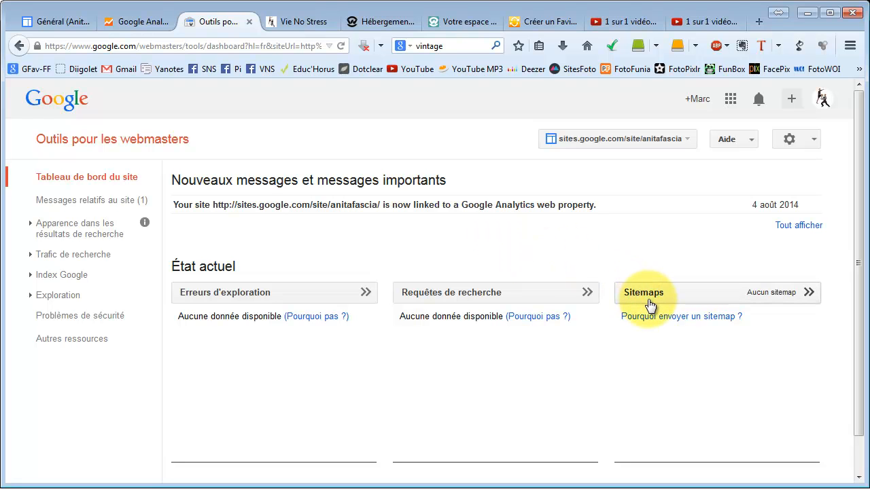
click(649, 300)
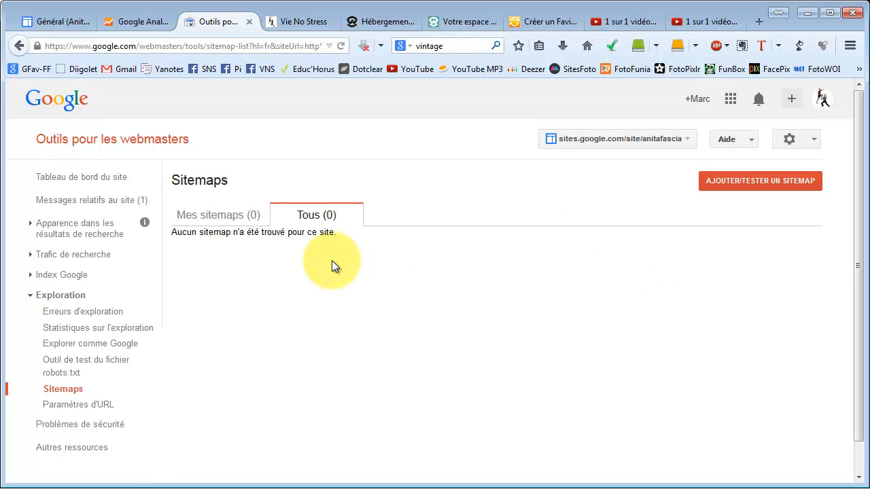
click(769, 180)
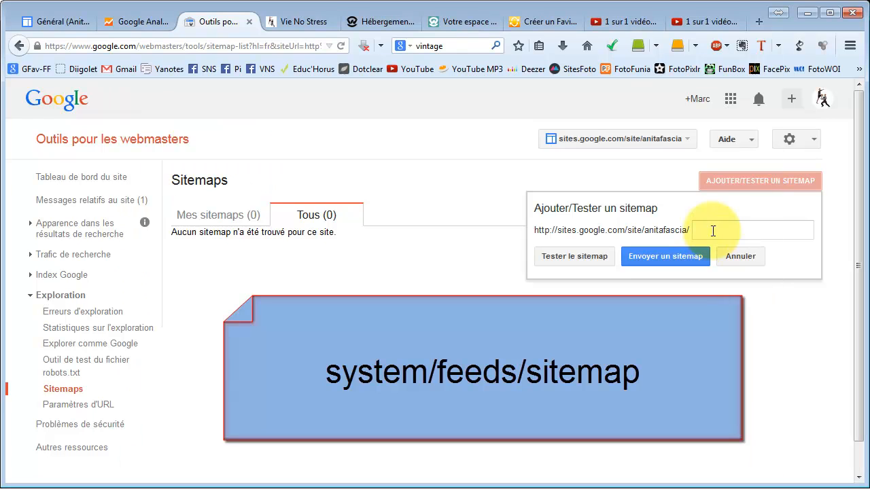
click(713, 230)
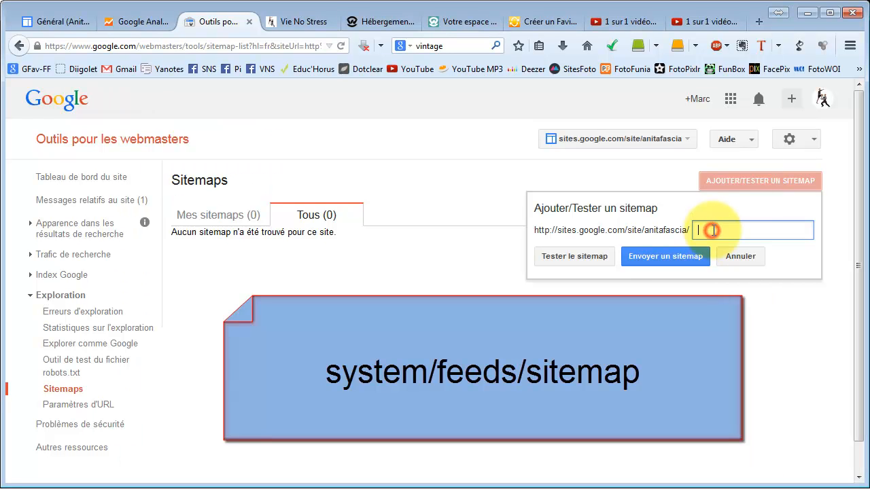
text(system/feeds/sitemap)
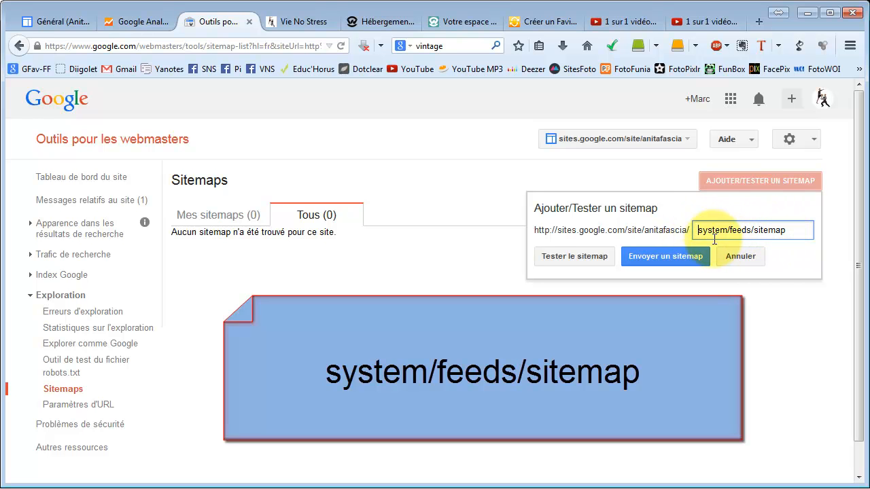
click(678, 254)
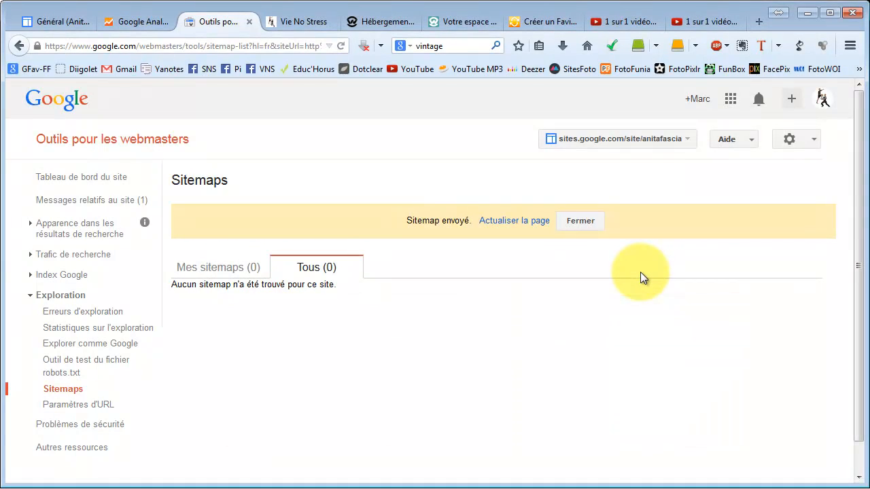
click(518, 221)
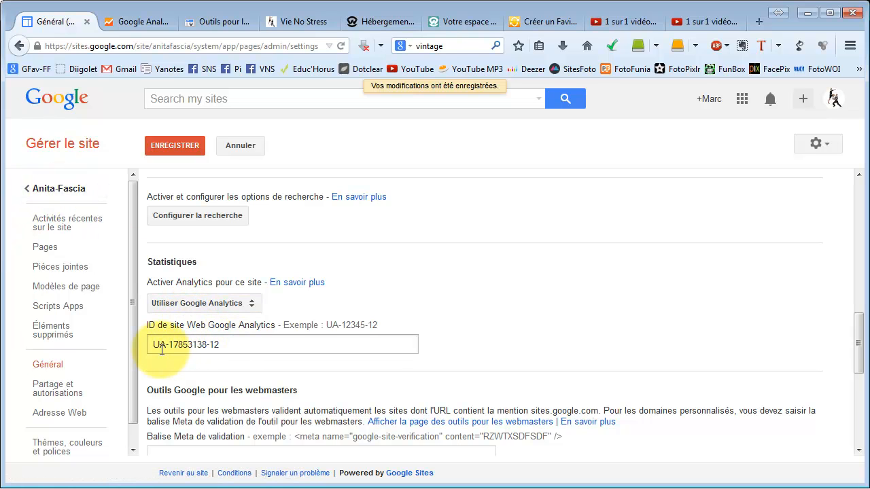
In Google Sites, change Anita-Fascia's visibility to Public in the sharing permissions, save, and return to the site's home page.
click(55, 189)
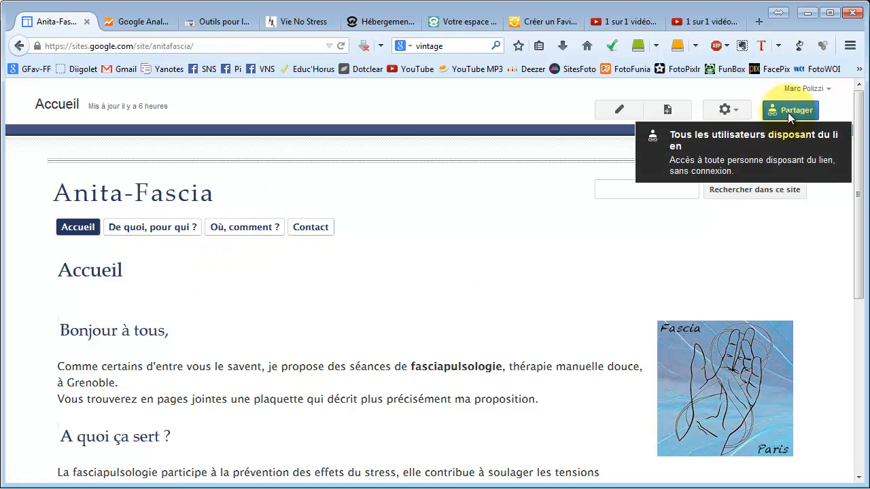
click(734, 111)
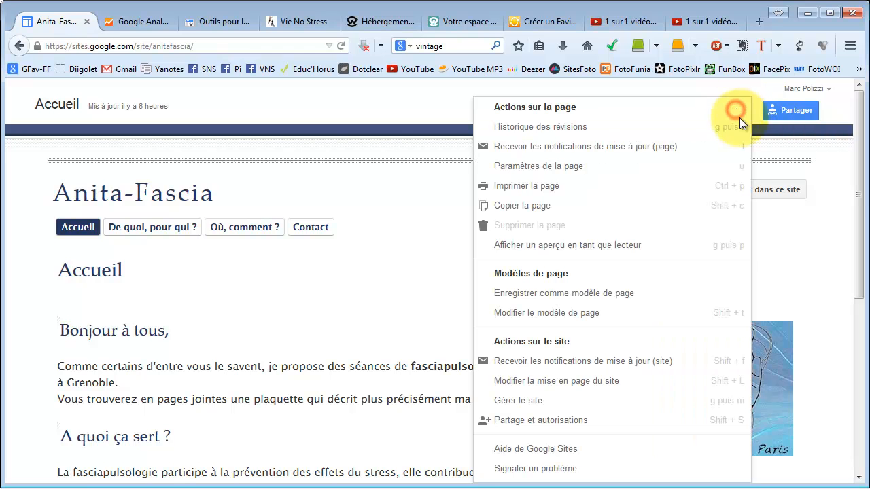
click(554, 400)
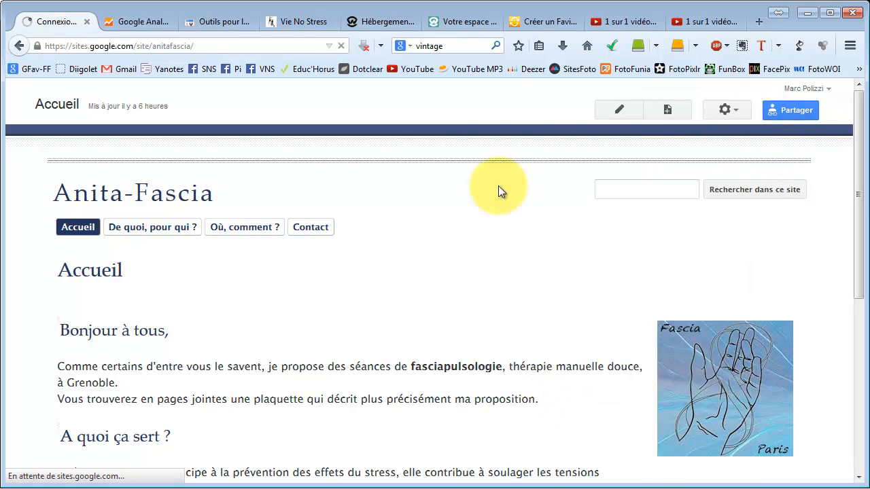
click(51, 395)
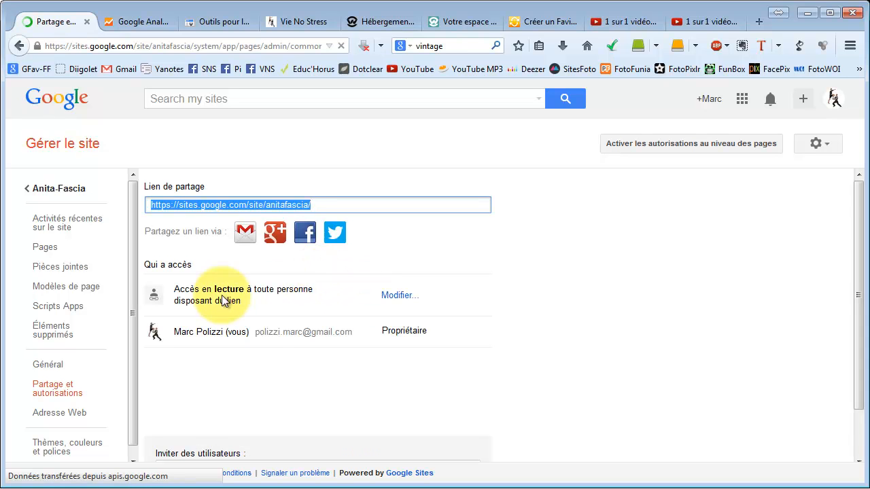
click(396, 295)
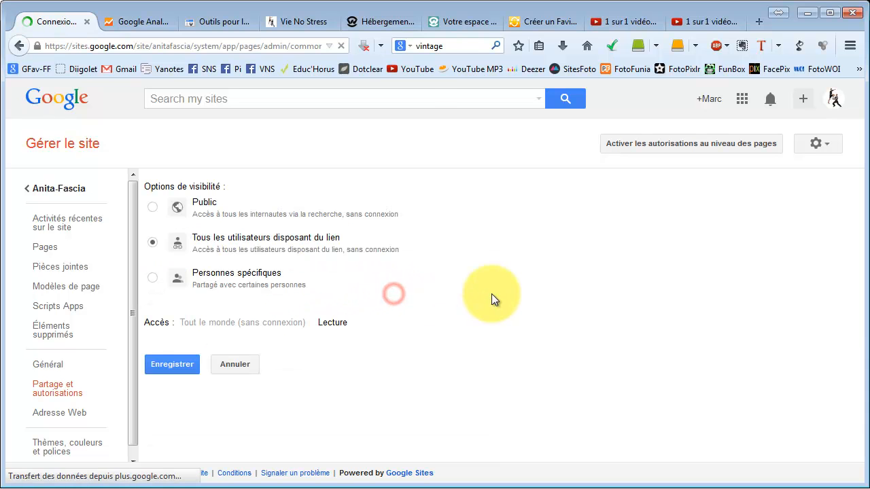
click(151, 207)
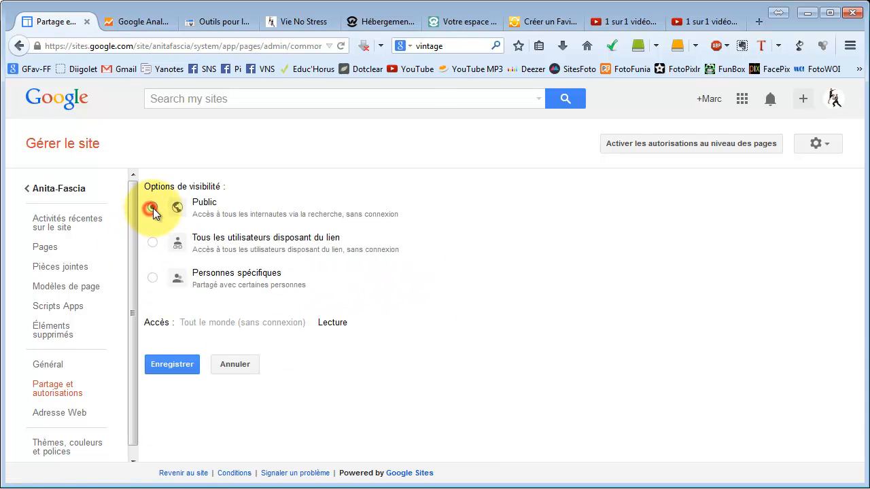
click(191, 365)
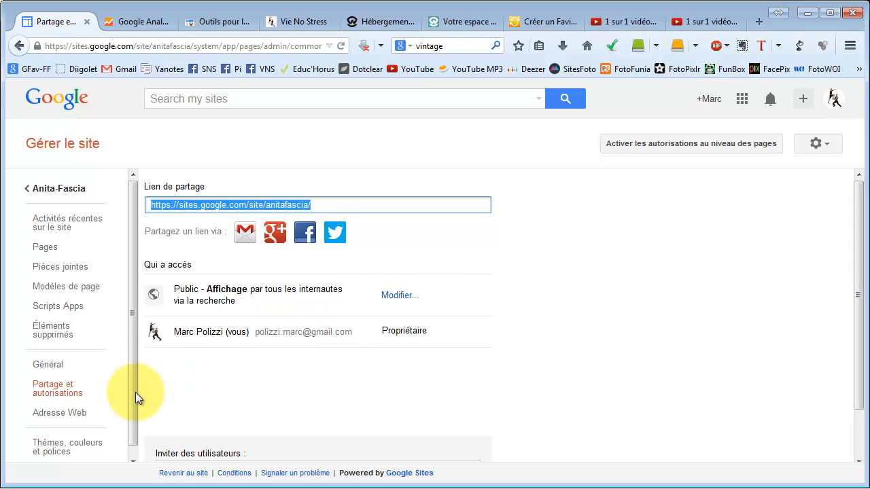
click(57, 190)
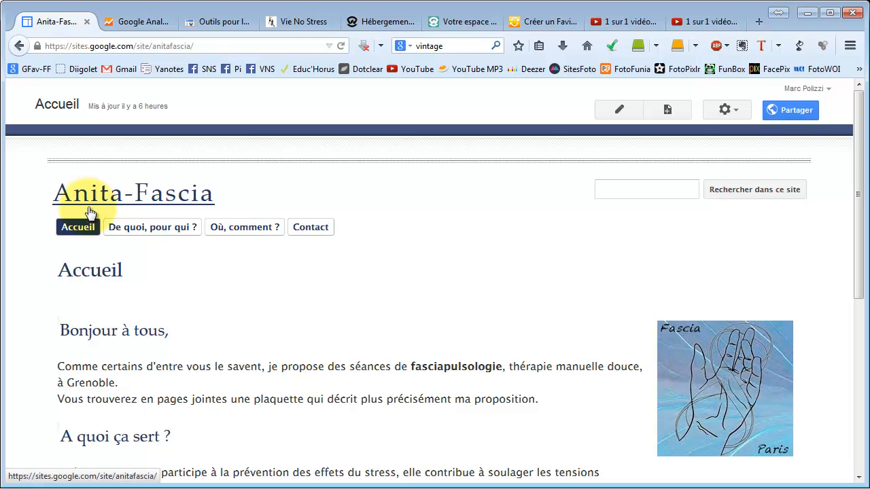
Highlight the Anita-Fascia site's address, switch to the OVH.com home page and examine its address and domain name field.
click(213, 44)
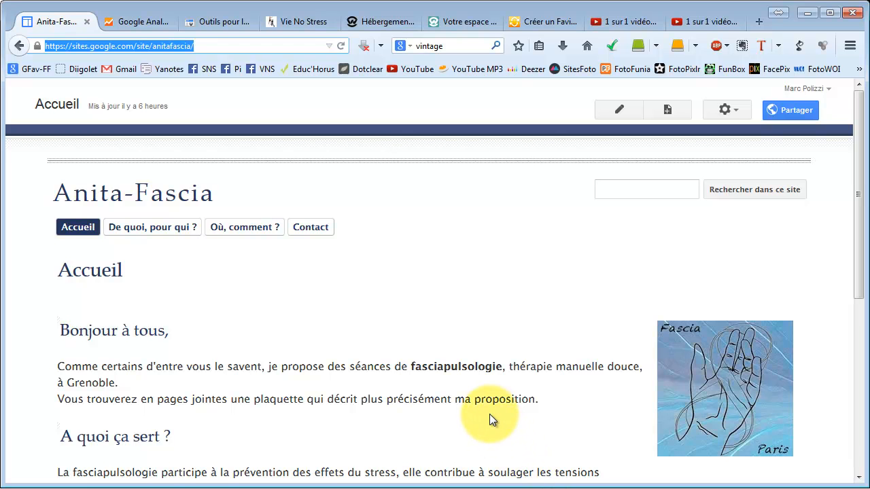
click(364, 20)
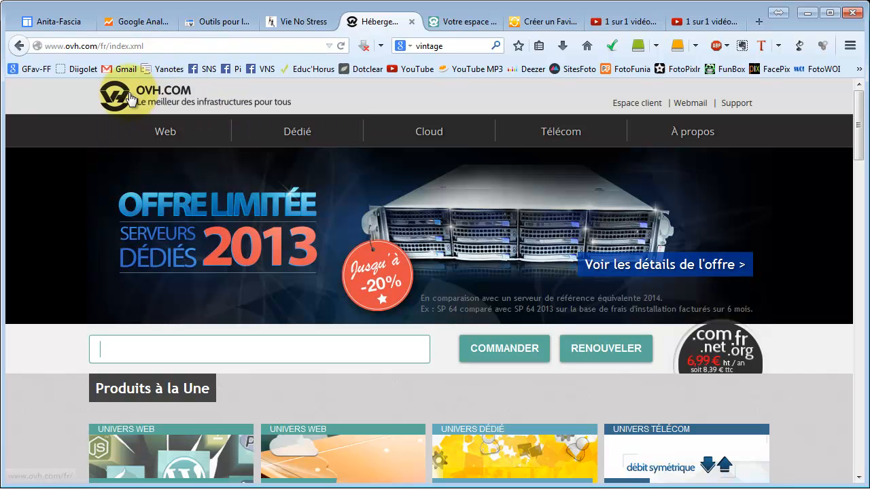
click(95, 46)
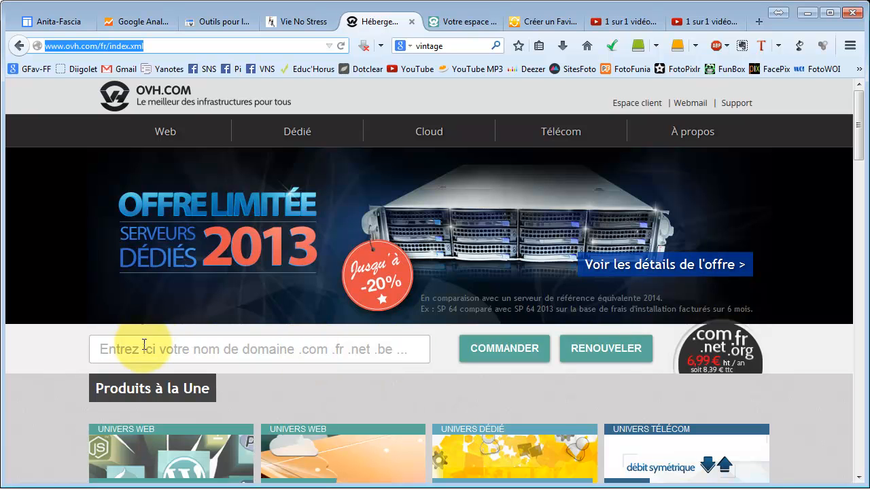
right_click(426, 352)
click(72, 350)
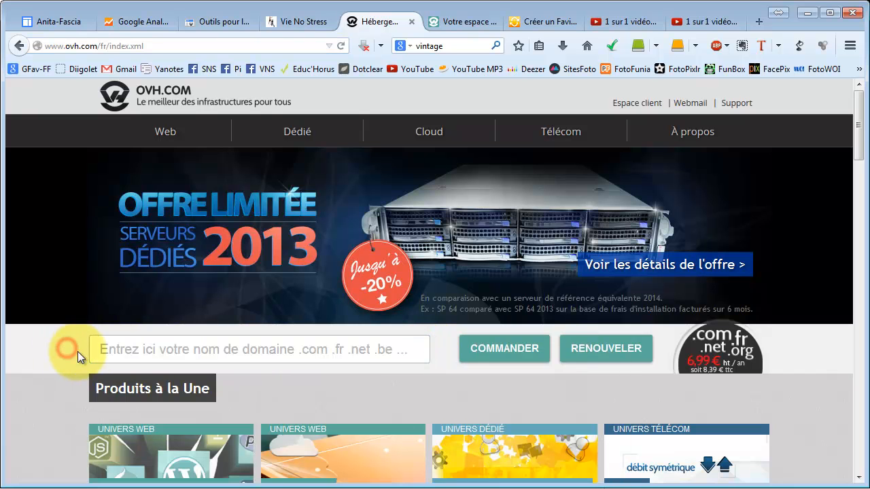
Check the availability of the domain name anita-fascia across the proposed extensions on the OVH home page.
click(373, 350)
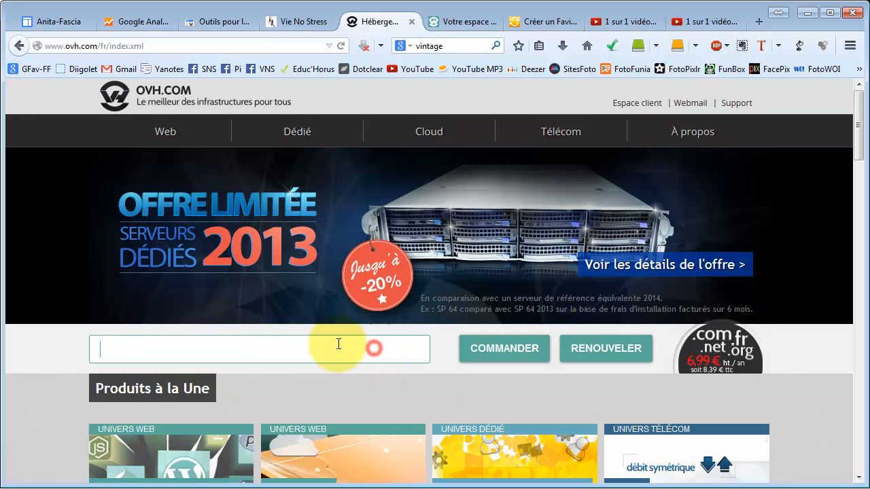
text(antia)
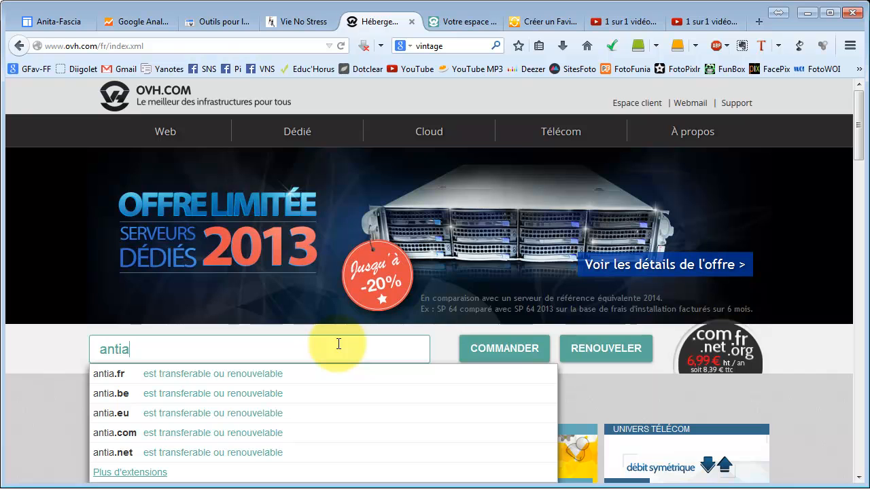
key(BackSpace)
key(BackSpace)
key(BackSpace)
text(it)
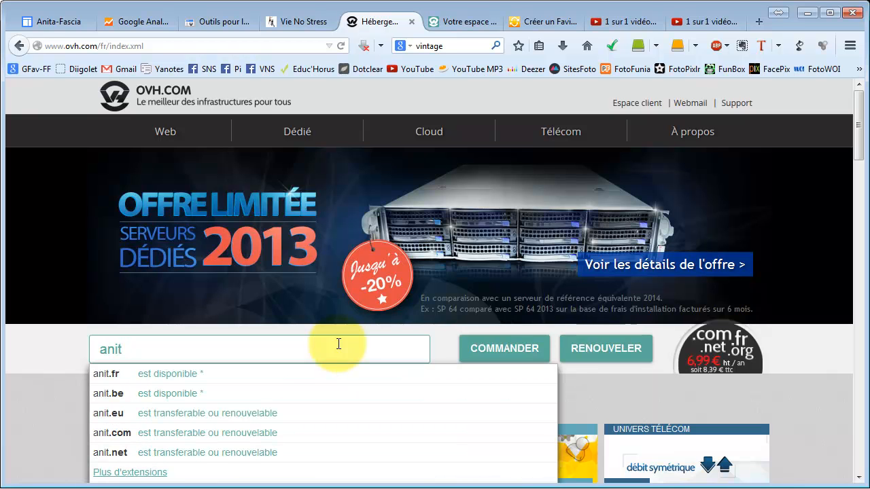
text(a)
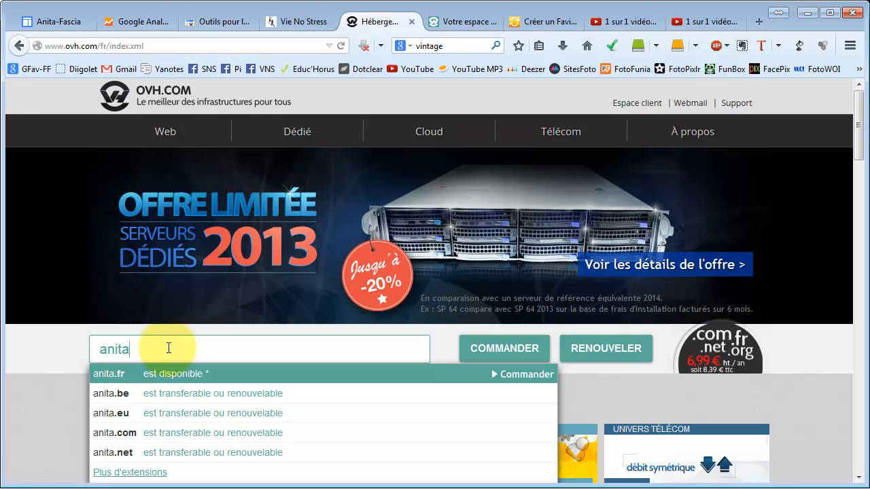
text(-)
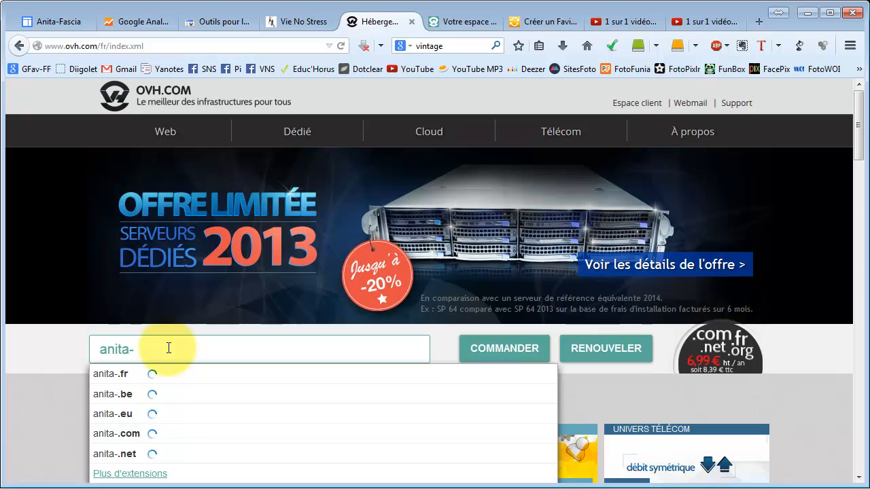
text(fas)
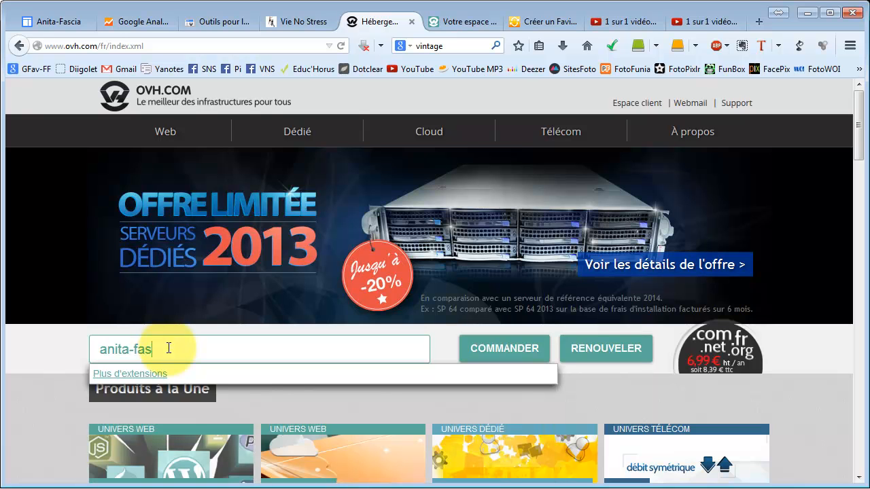
text(cia)
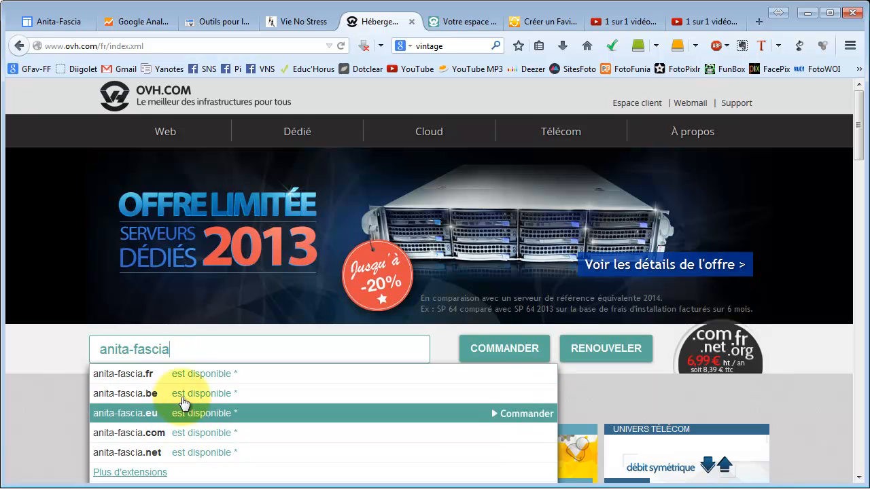
Shorten the queried domain name to fascia and check its availability with each extension.
click(182, 350)
key(Home)
key(Delete)
key(Delete)
key(Delete)
key(Delete)
key(Delete)
key(Delete)
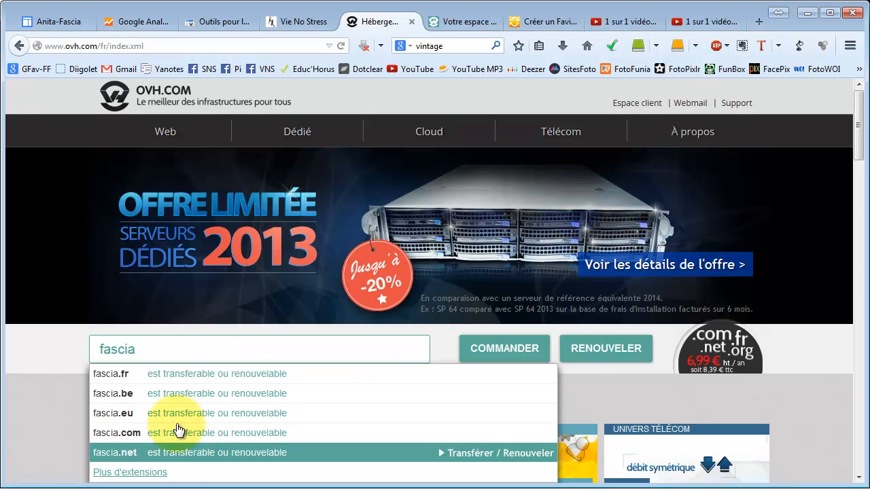
Extend the queried domain name to fasciapusologie and check its availability.
click(145, 349)
text(t)
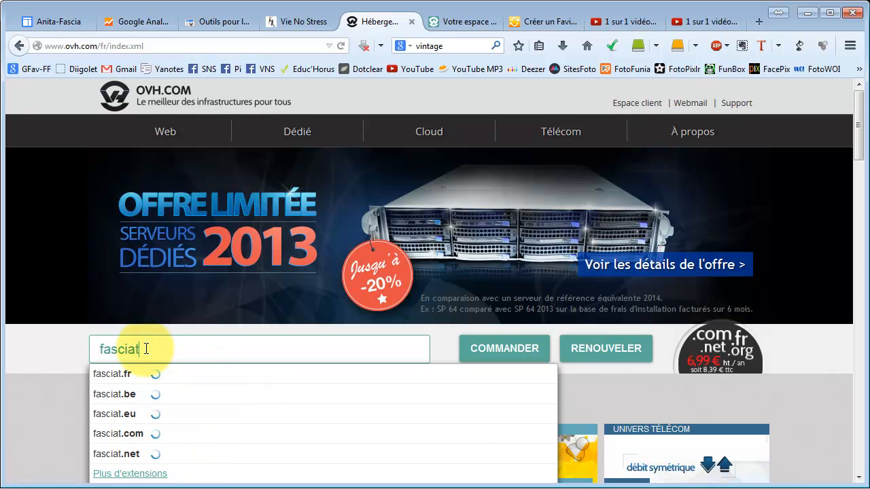
key(BackSpace)
text(pusl)
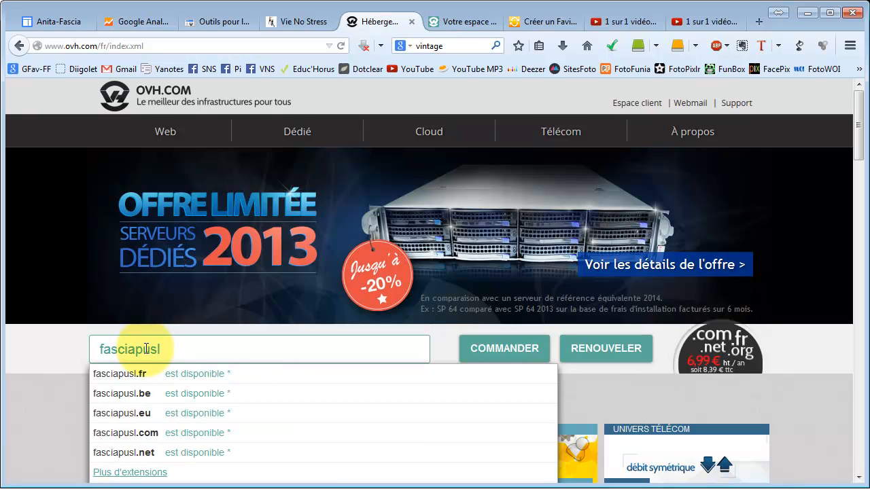
key(BackSpace)
text(ologie)
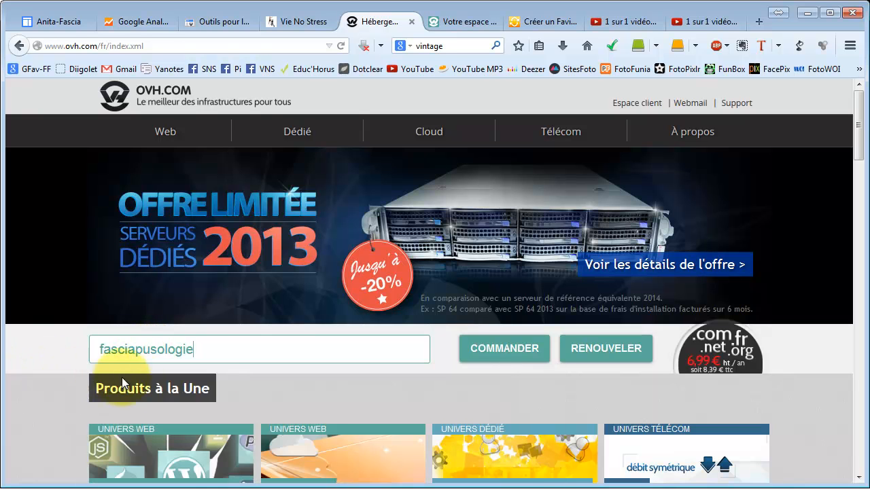
click(204, 350)
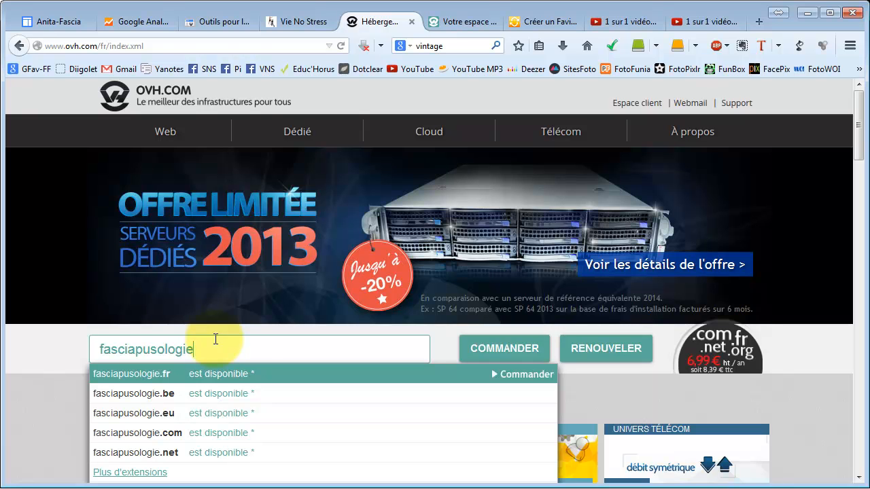
Replace fasciapusologie with anita-fascia in the domain query and display its extensions again.
key(BackSpace)
key(BackSpace)
key(BackSpace)
key(BackSpace)
key(BackSpace)
key(BackSpace)
key(BackSpace)
key(BackSpace)
key(BackSpace)
key(BackSpace)
key(BackSpace)
key(BackSpace)
key(BackSpace)
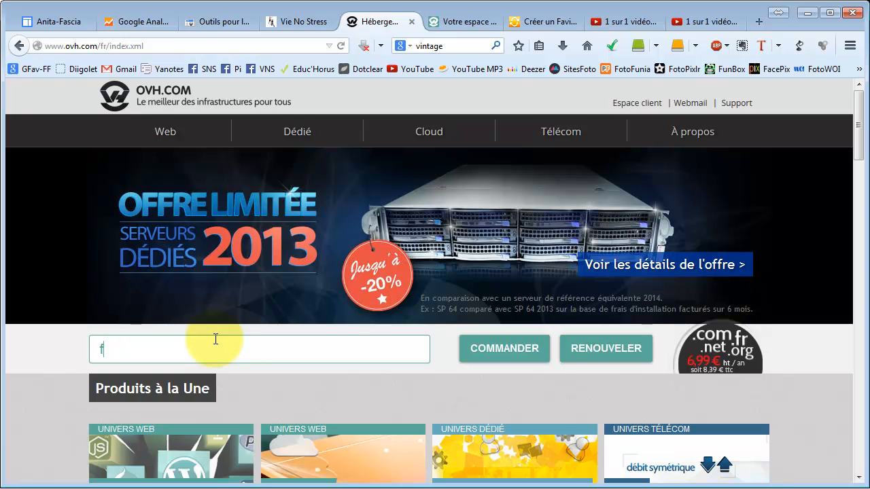
text(anita)
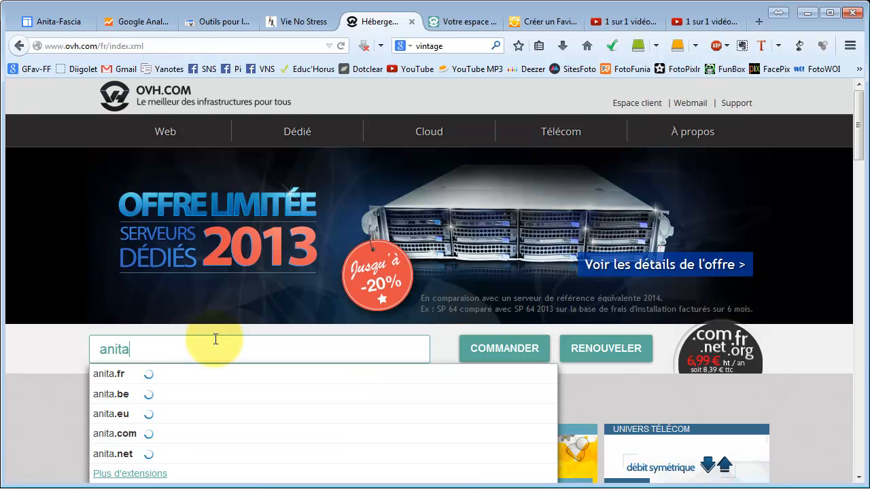
text(-fascia)
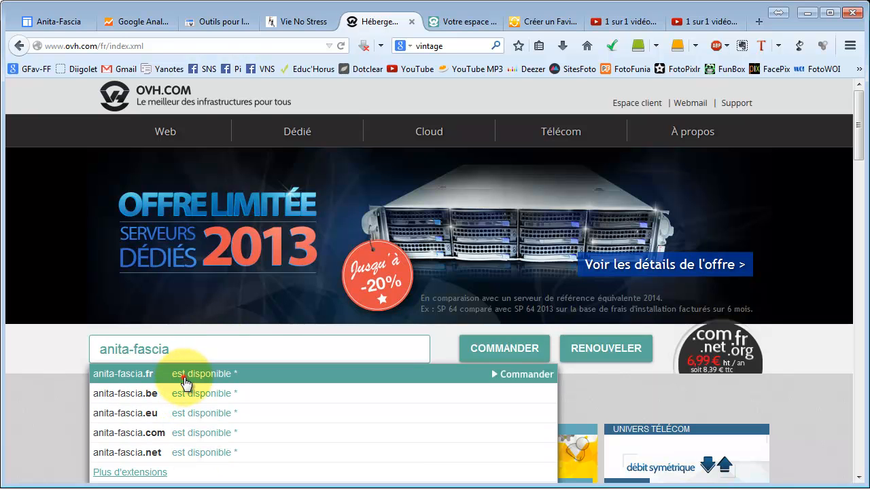
Start an order for anita-fascia.fr, review its domain and hosting stages, and go back to the OVH home page.
click(186, 382)
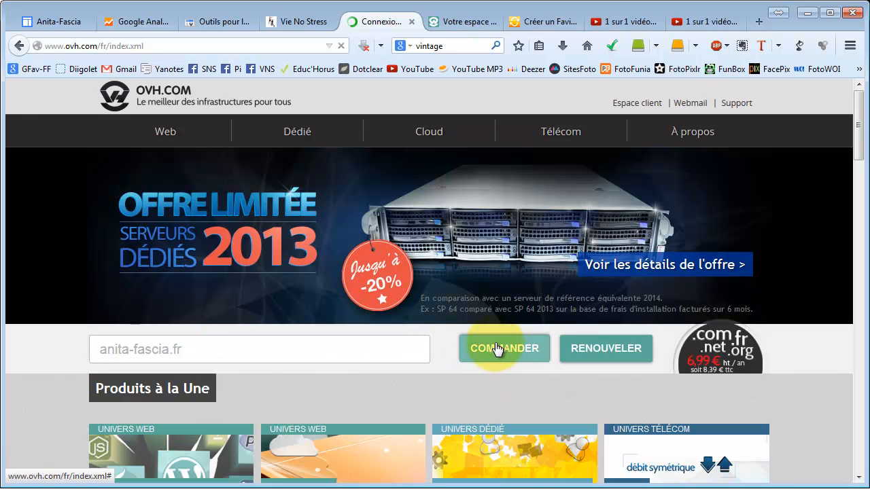
click(496, 349)
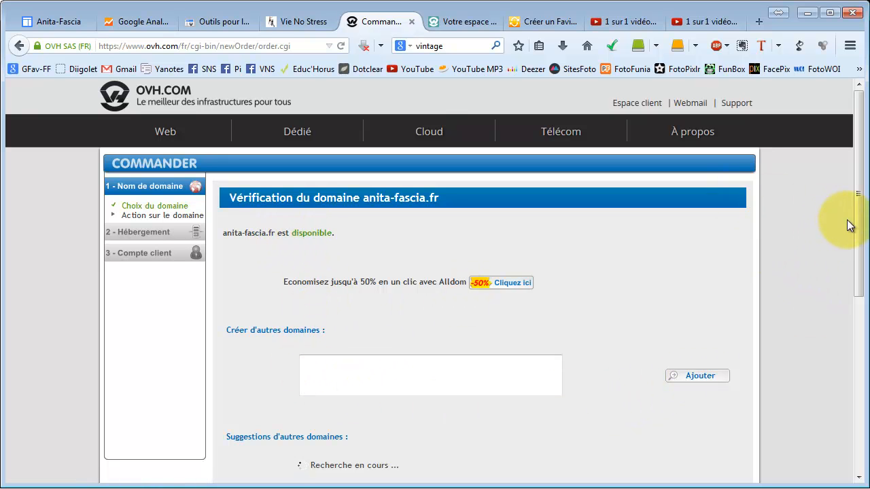
drag(858, 212, 842, 305)
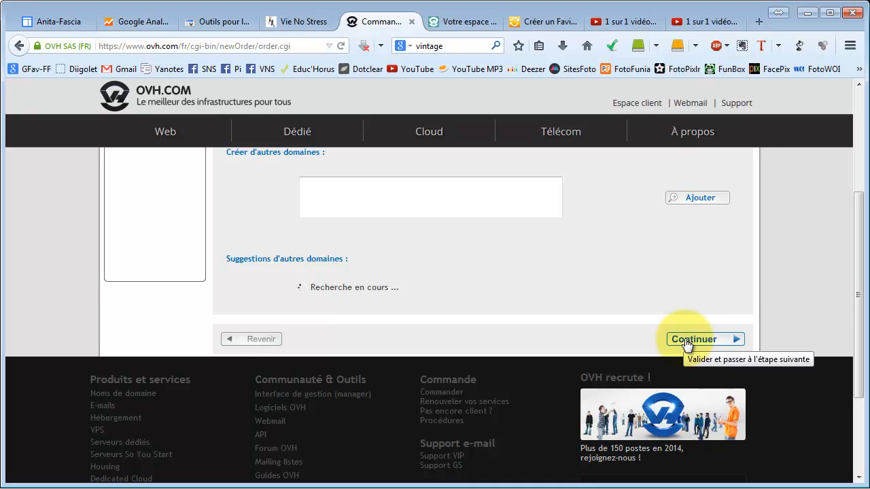
drag(859, 290, 850, 194)
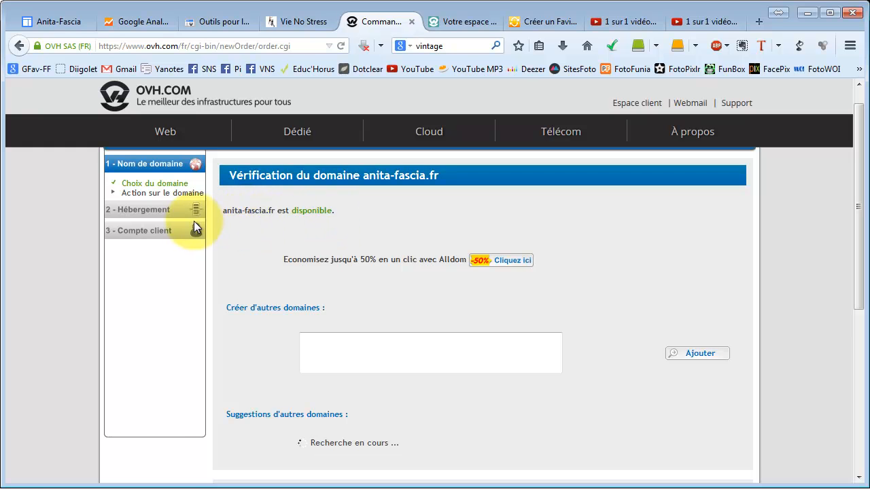
click(171, 210)
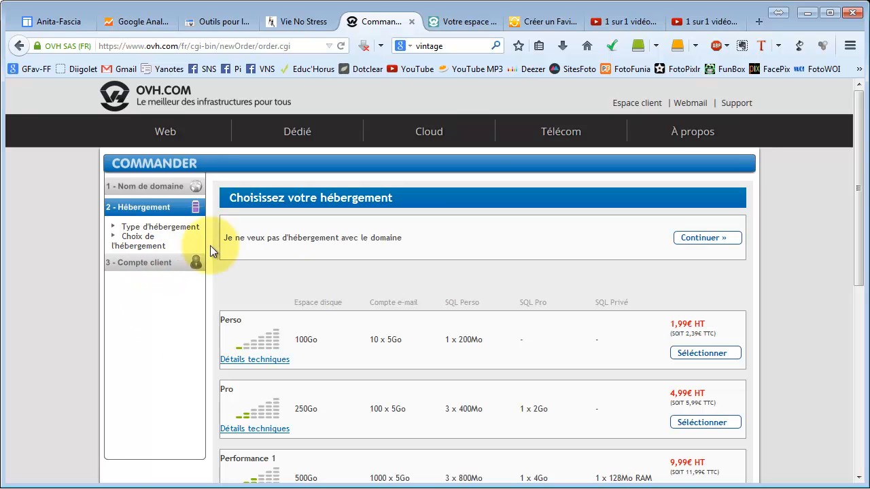
click(18, 47)
click(17, 47)
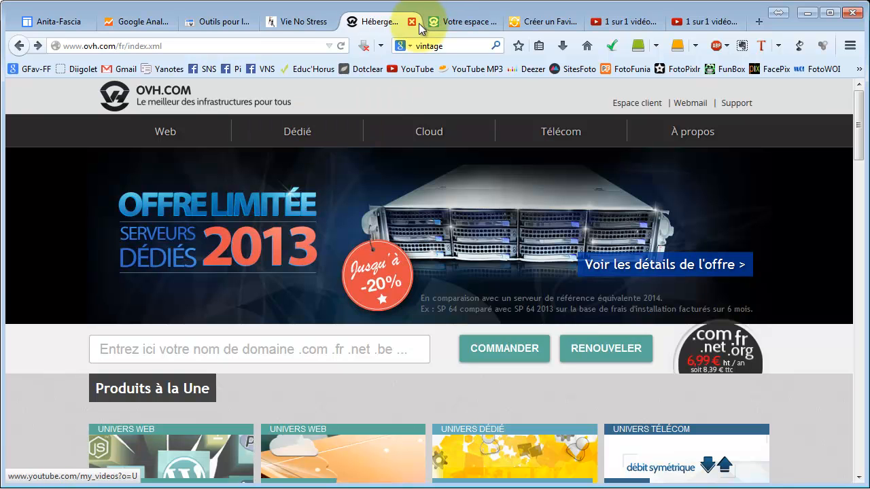
View the vienostress.fr domain in the OVH client area, and examine the home page and address of the Vie No Stress website.
click(450, 22)
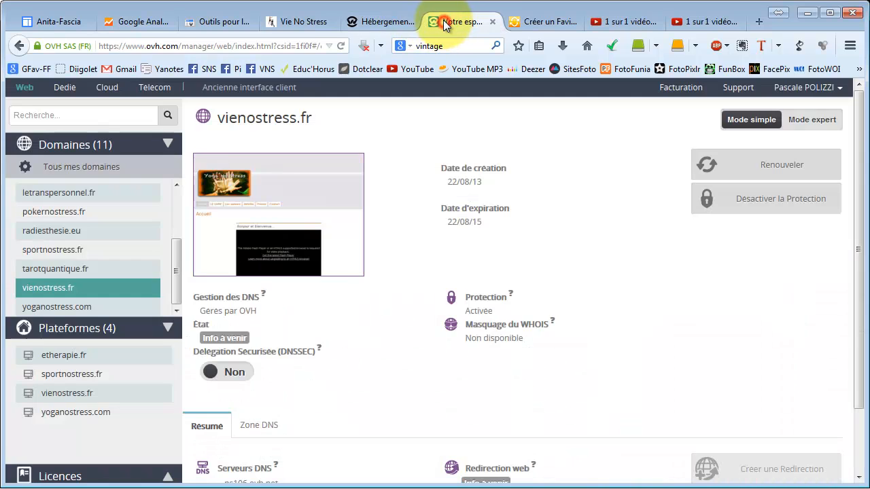
click(134, 46)
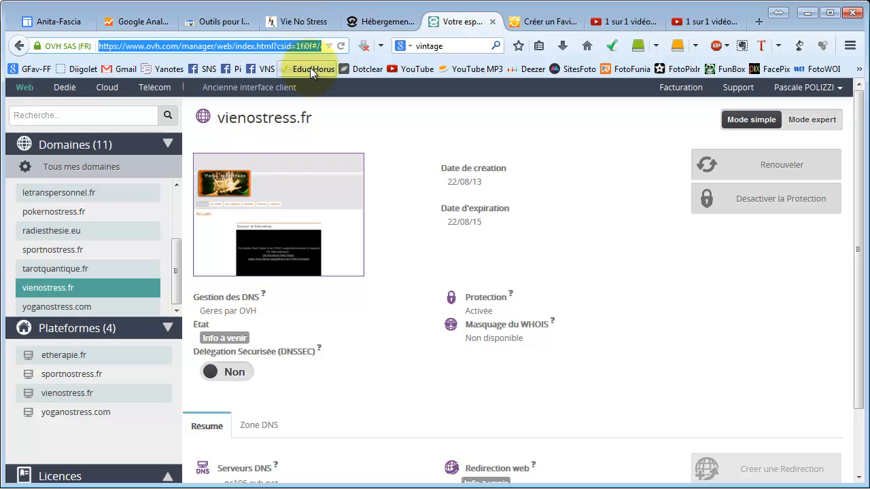
click(300, 20)
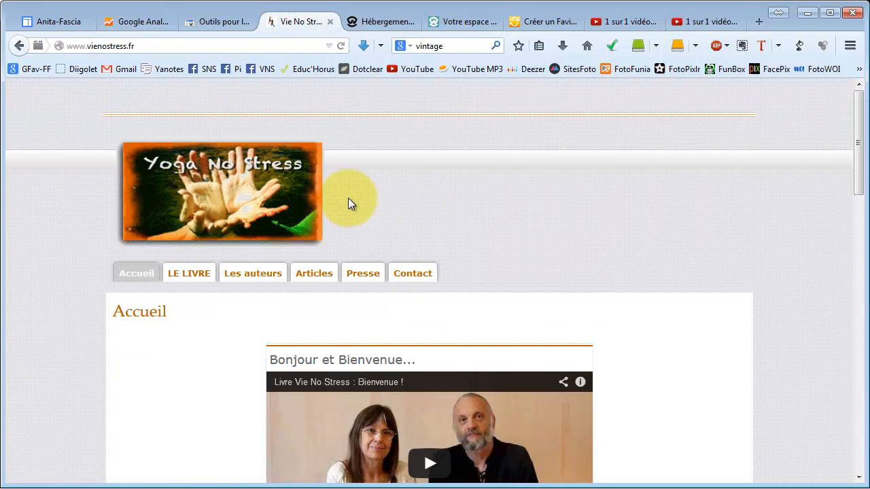
scroll(299, 182, down, 1)
scroll(299, 182, down, 2)
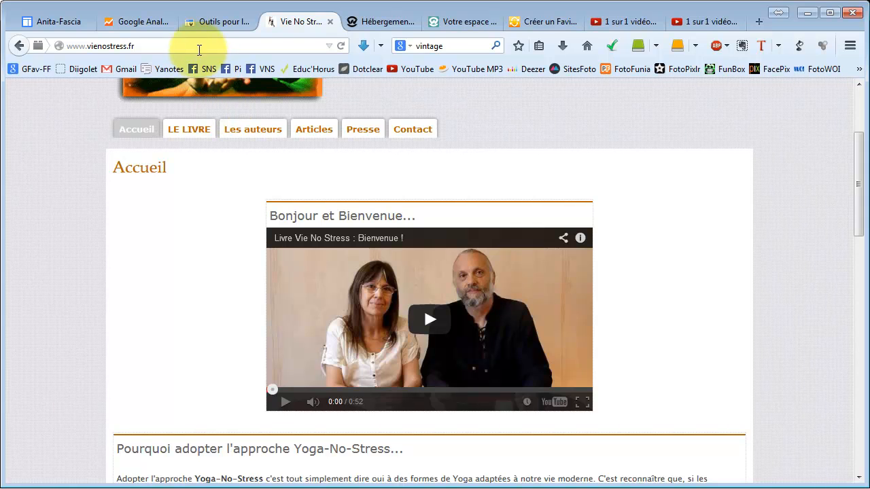
scroll(205, 111, up, 3)
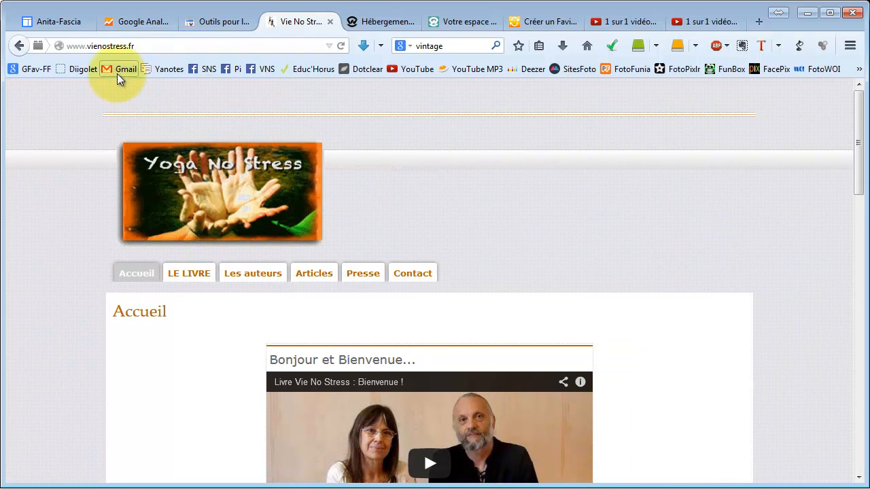
click(147, 46)
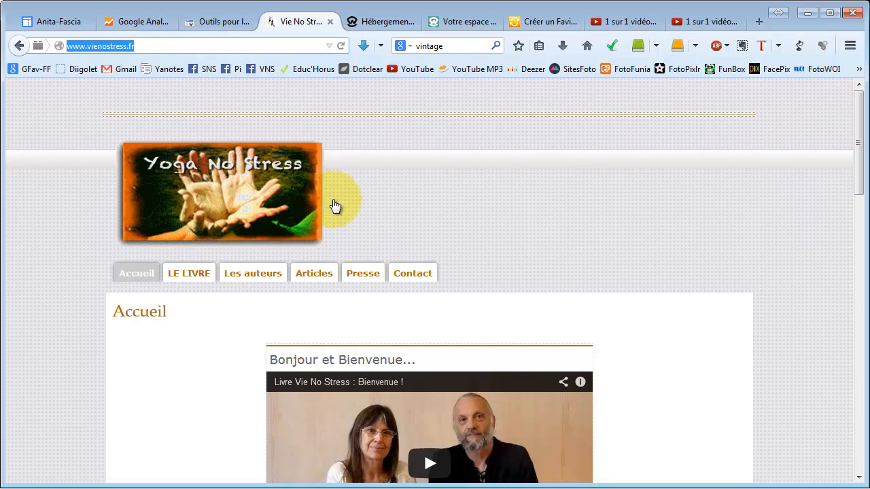
click(378, 212)
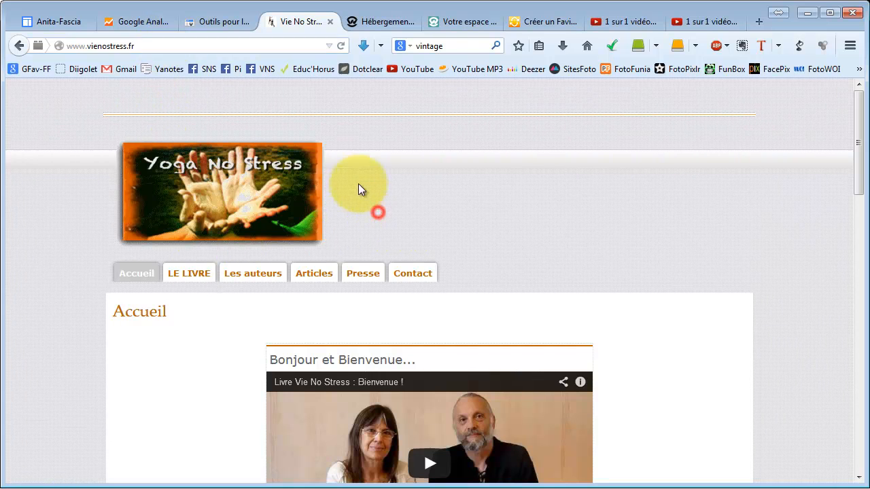
Open the site's LE LIVRE page, examine its address, and open the Articles page.
click(195, 269)
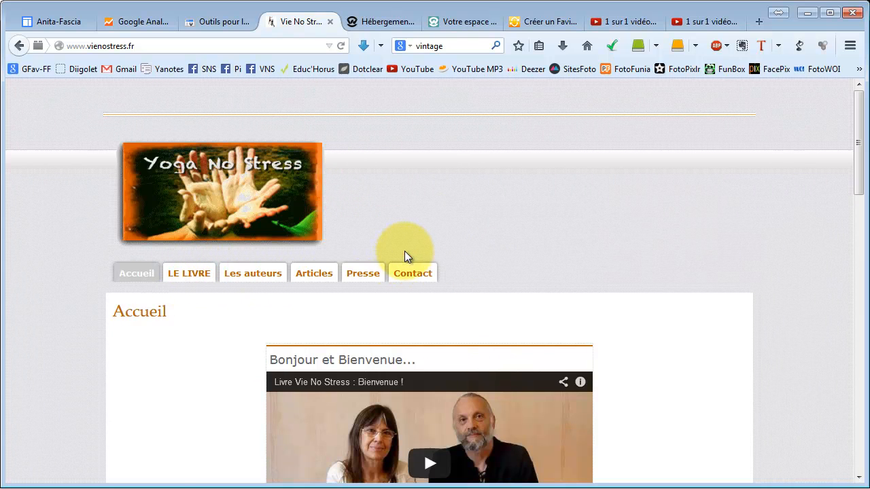
scroll(404, 252, down, 2)
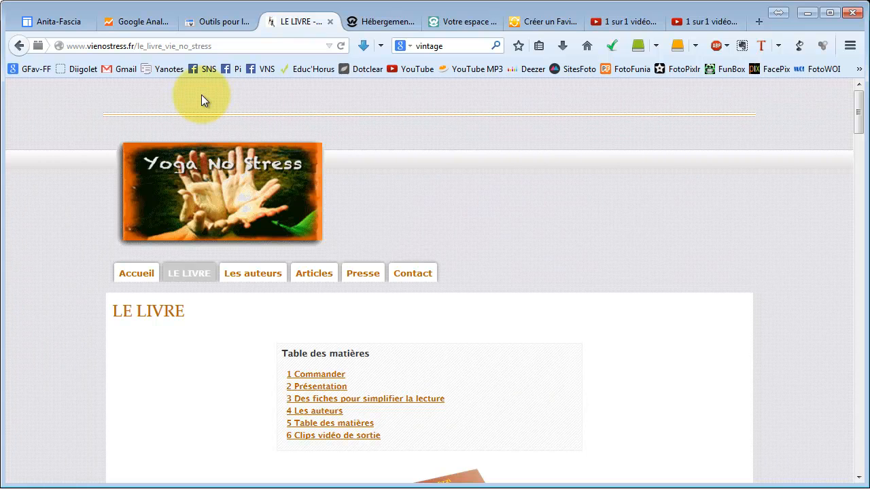
click(221, 46)
click(169, 46)
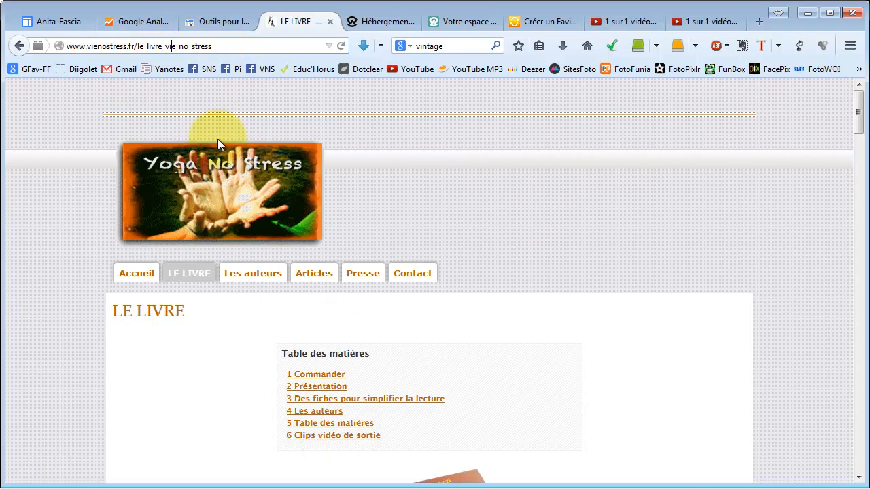
click(318, 274)
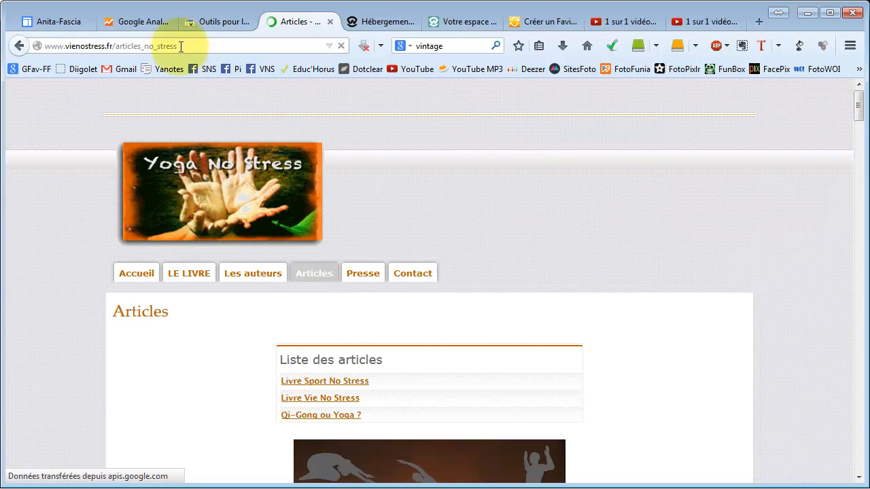
click(119, 46)
drag(116, 46, 216, 45)
key(BackSpace)
key(Return)
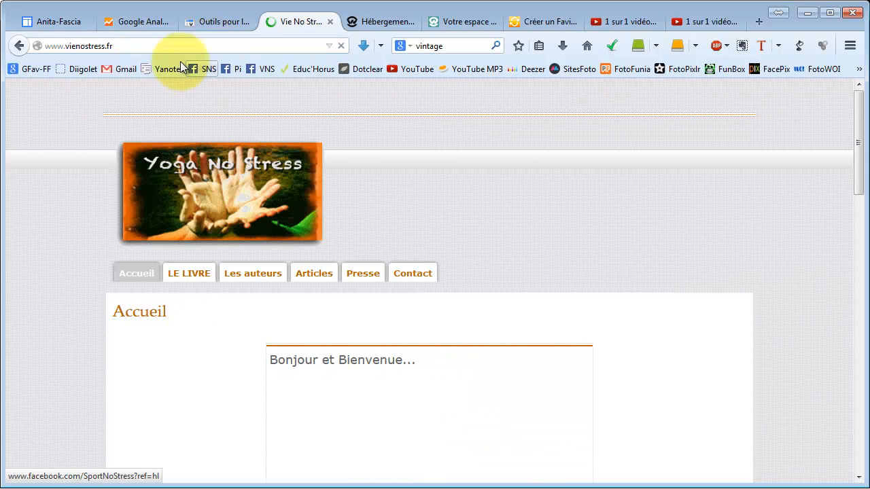
click(137, 49)
click(163, 44)
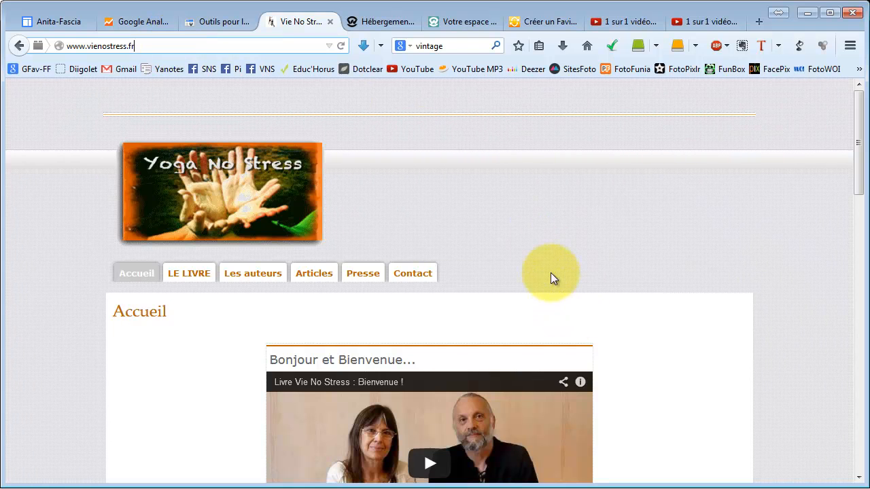
click(446, 22)
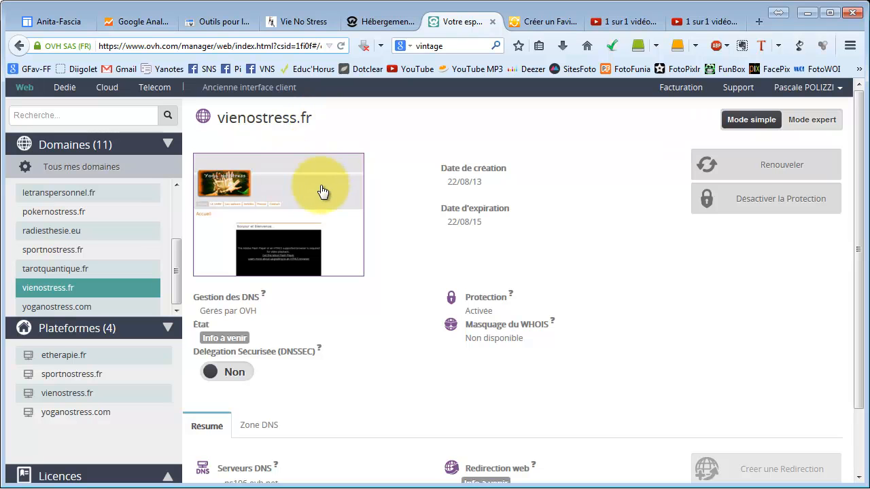
Examine the vienostress.fr domain summary and highlight the domain name in its heading.
scroll(356, 197, down, 2)
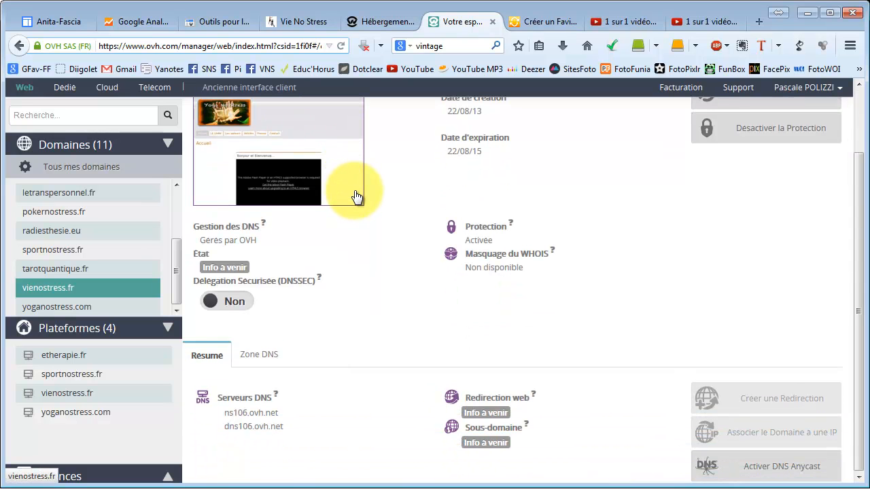
scroll(356, 197, up, 2)
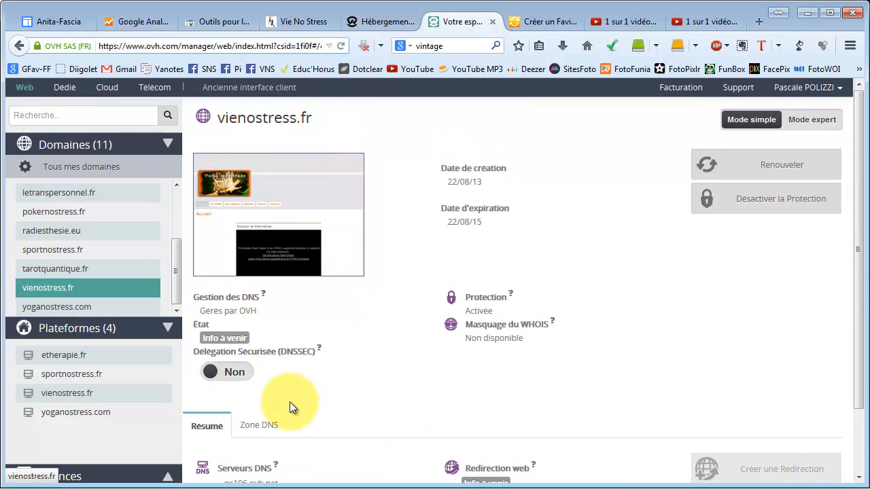
drag(212, 118, 314, 118)
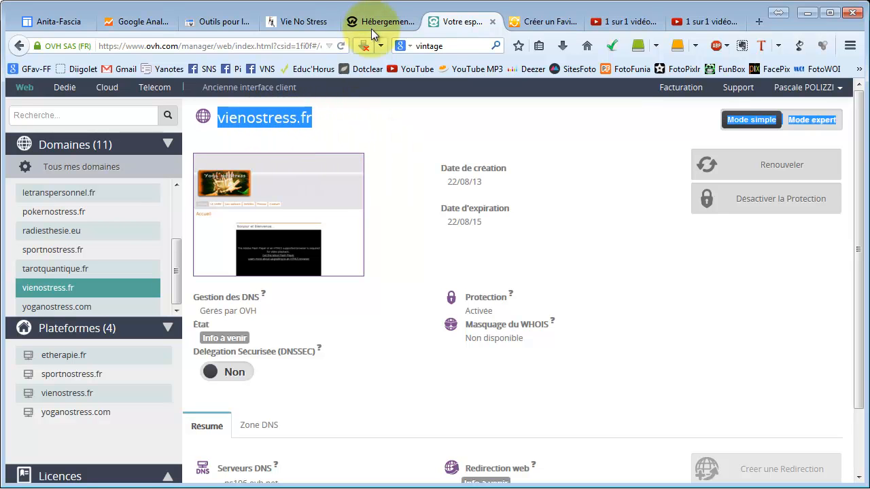
click(212, 23)
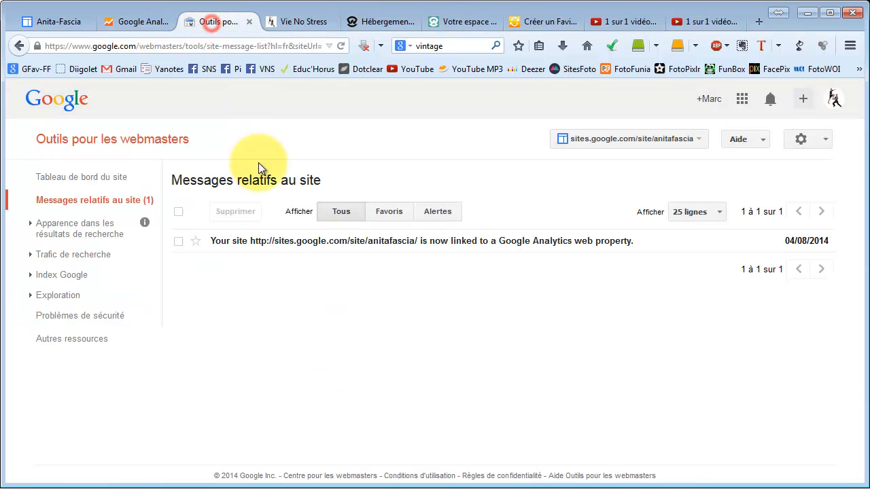
click(147, 140)
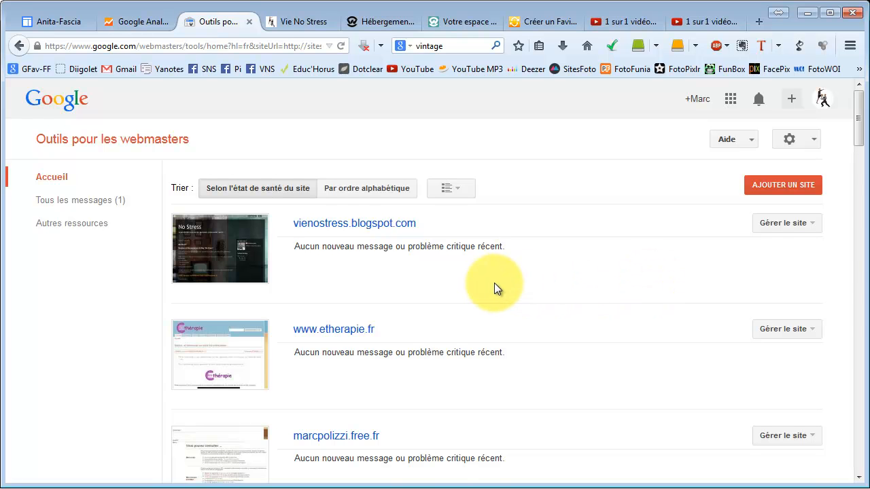
scroll(494, 283, down, 5)
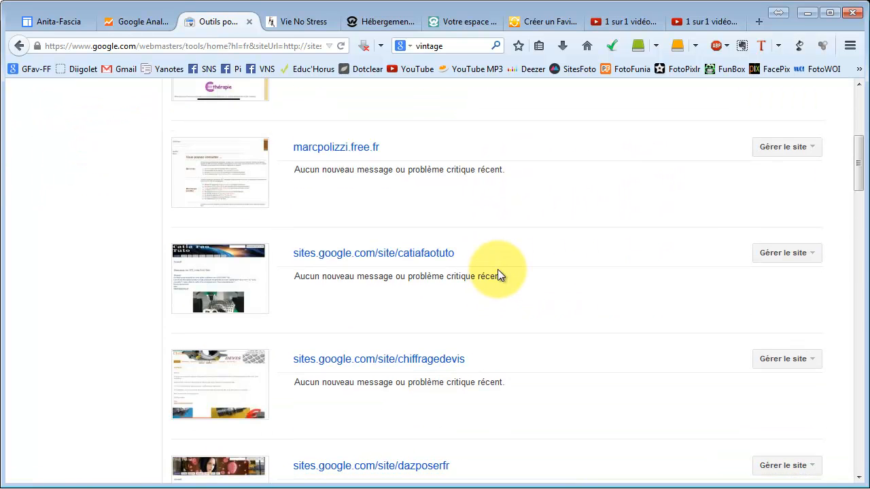
scroll(496, 275, down, 5)
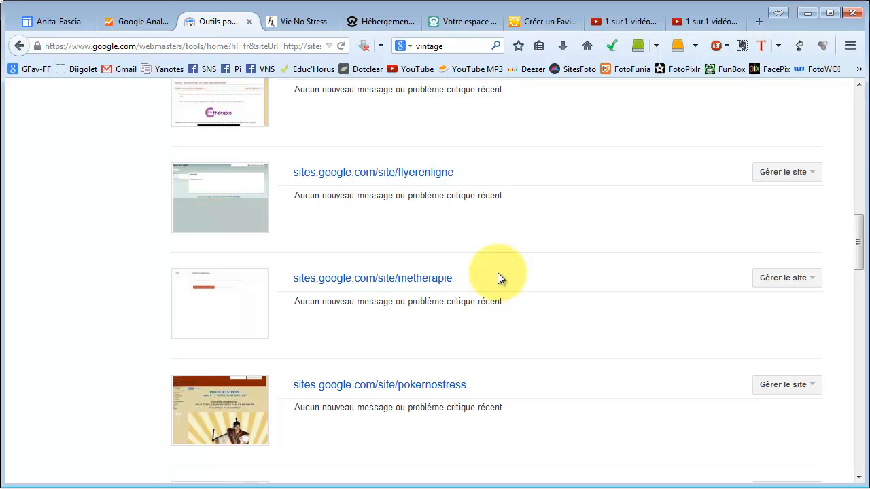
scroll(497, 273, down, 6)
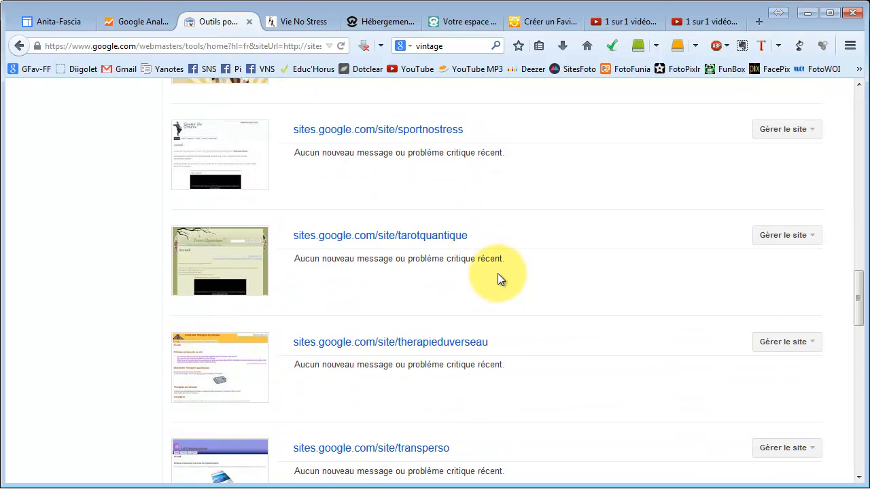
scroll(497, 273, down, 7)
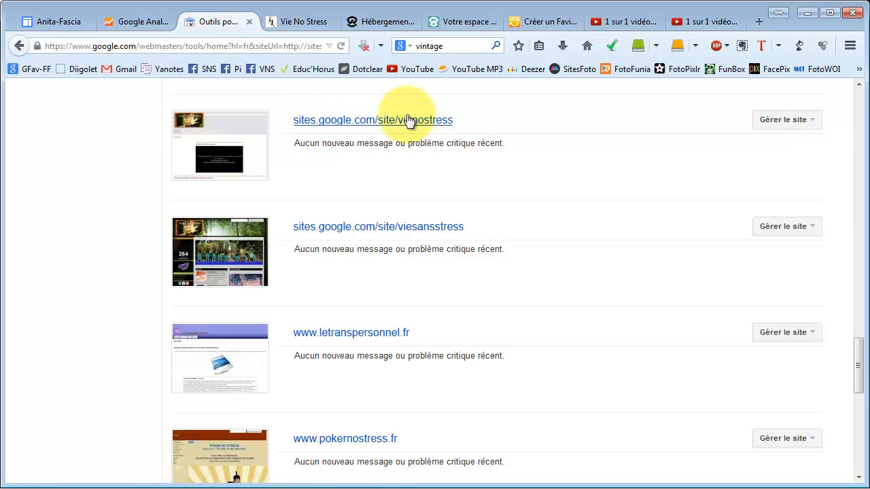
scroll(526, 193, down, 5)
scroll(526, 196, down, 4)
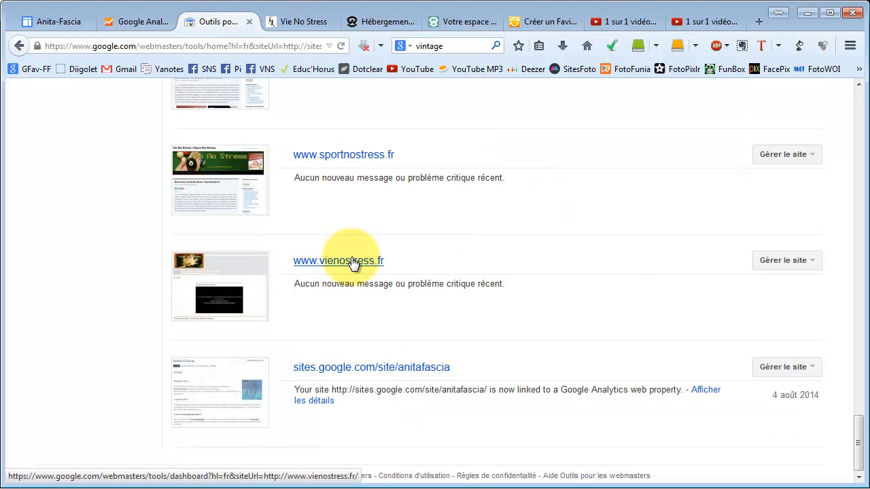
scroll(354, 257, up, 20)
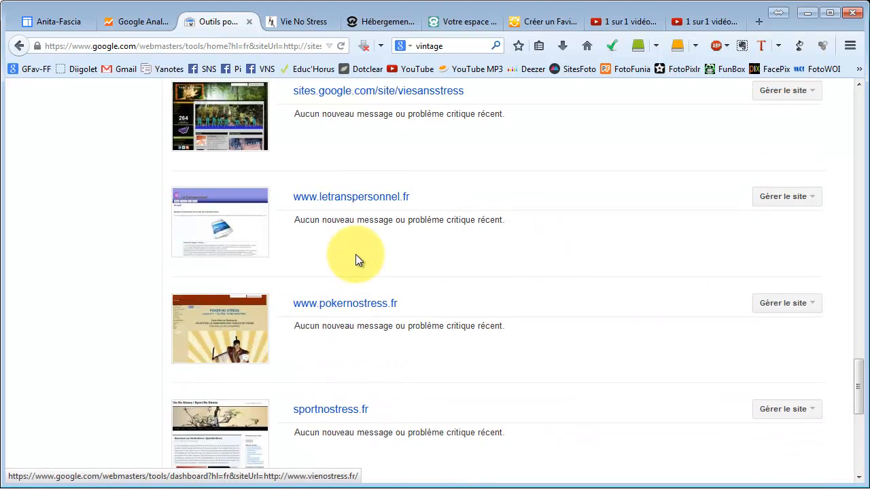
scroll(359, 257, up, 3)
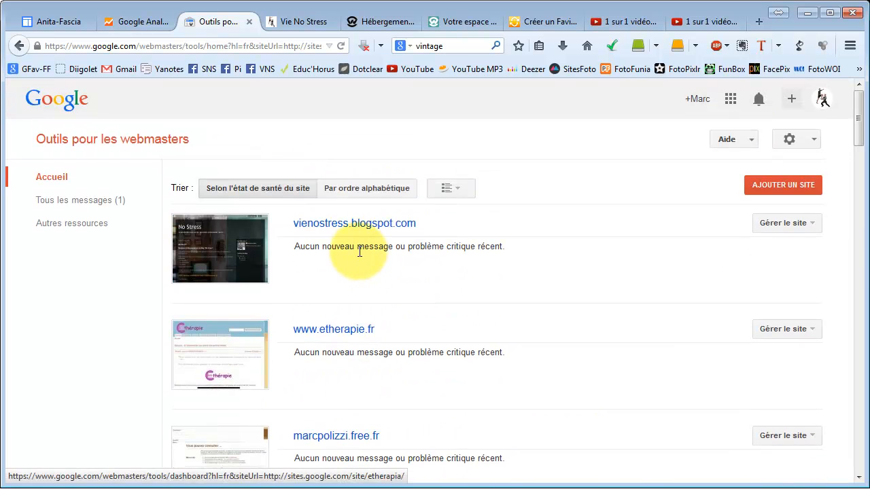
click(802, 184)
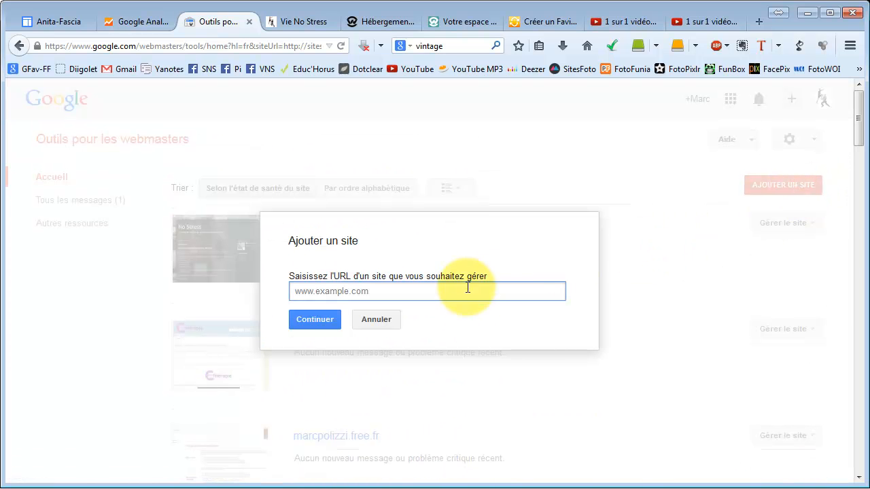
text(www.anait)
key(BackSpace)
key(BackSpace)
text(ita-)
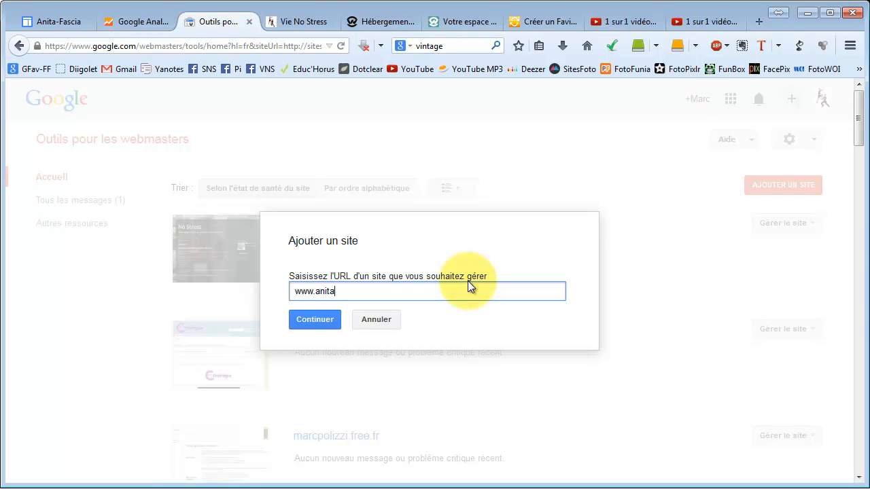
text(fsca)
key(BackSpace)
key(BackSpace)
key(BackSpace)
text(ascia.com)
key(BackSpace)
key(BackSpace)
key(BackSpace)
text(fr)
click(307, 319)
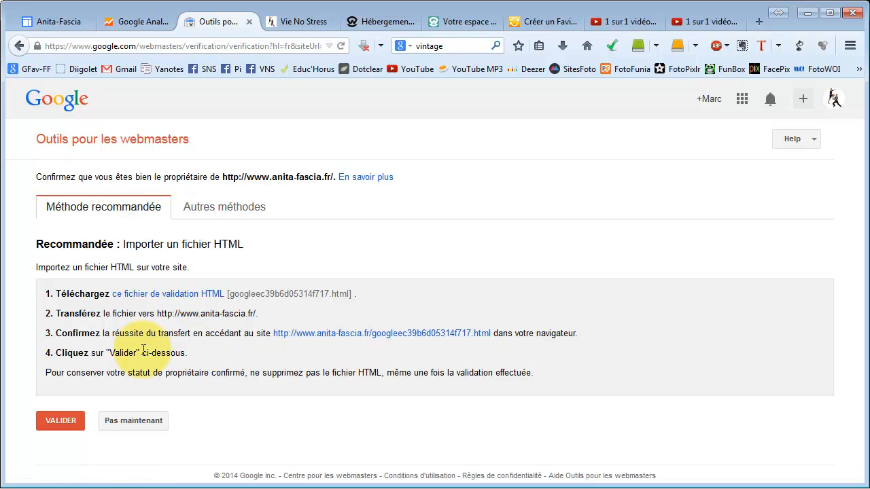
Try the domain name provider verification with OVH.com, and return to the recommended HTML file method.
click(199, 212)
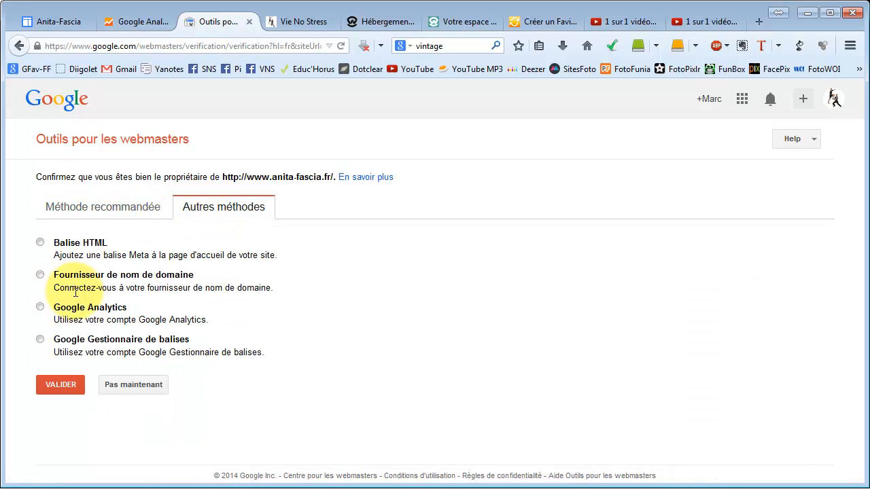
click(41, 275)
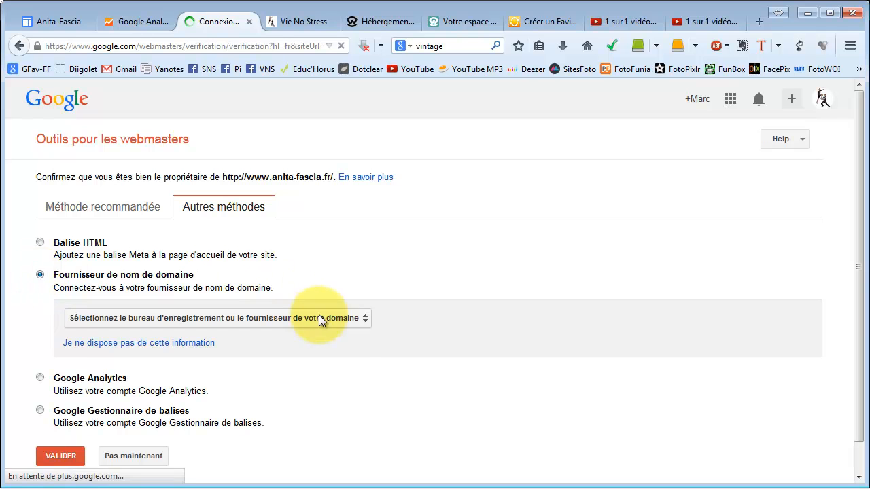
click(362, 318)
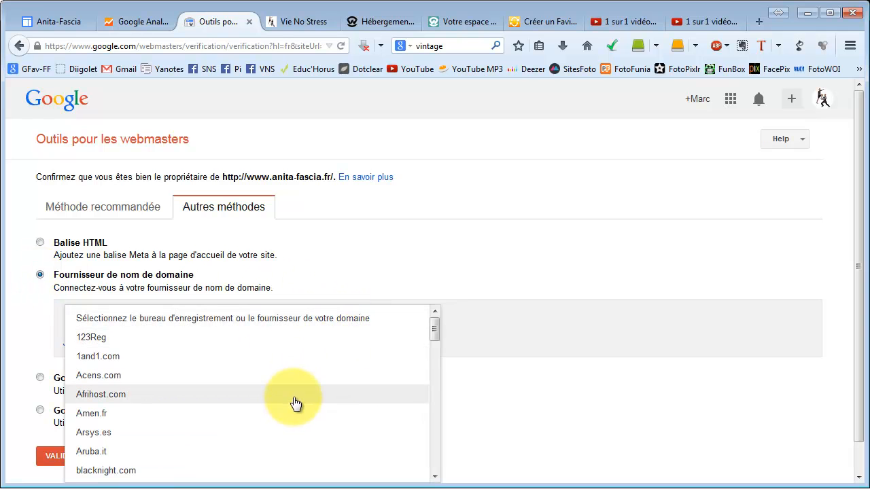
mouse_move(435, 337)
mouse_down()
mouse_move(434, 359)
mouse_move(430, 336)
mouse_up()
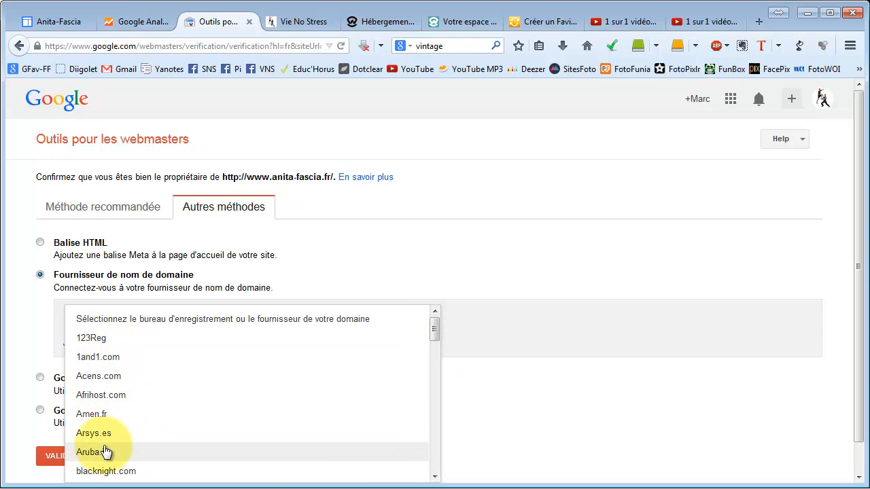
drag(436, 340, 436, 428)
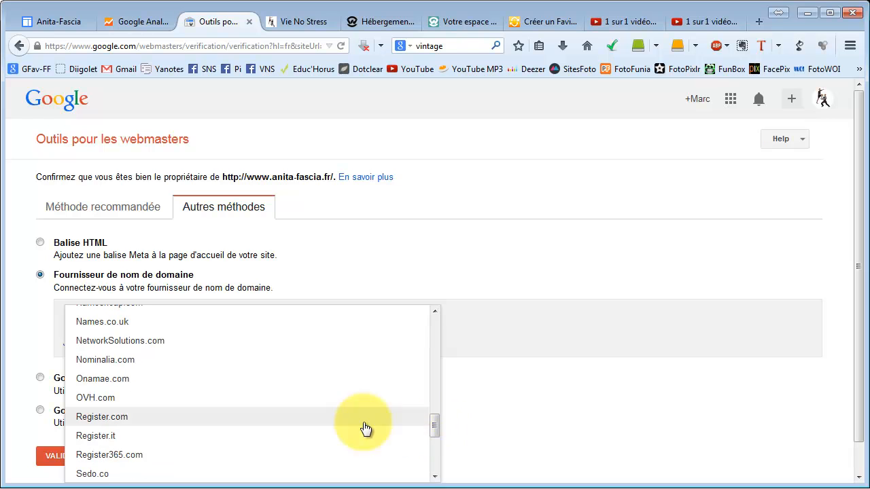
click(118, 405)
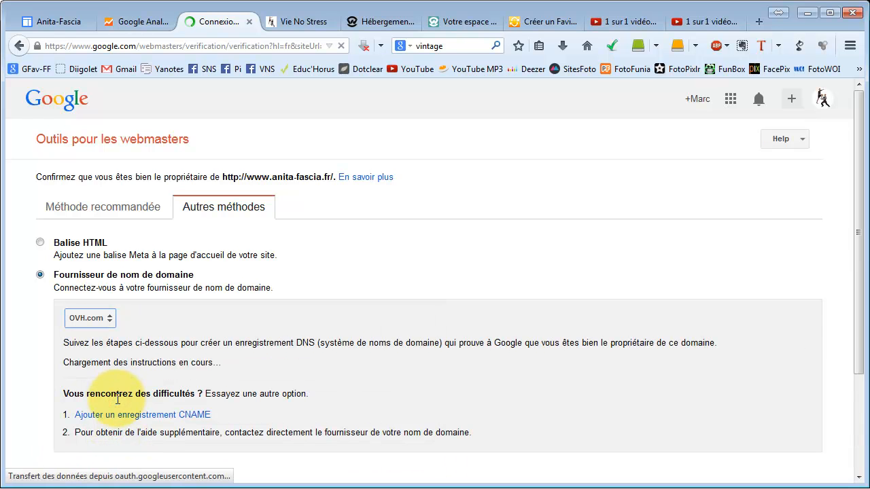
click(113, 206)
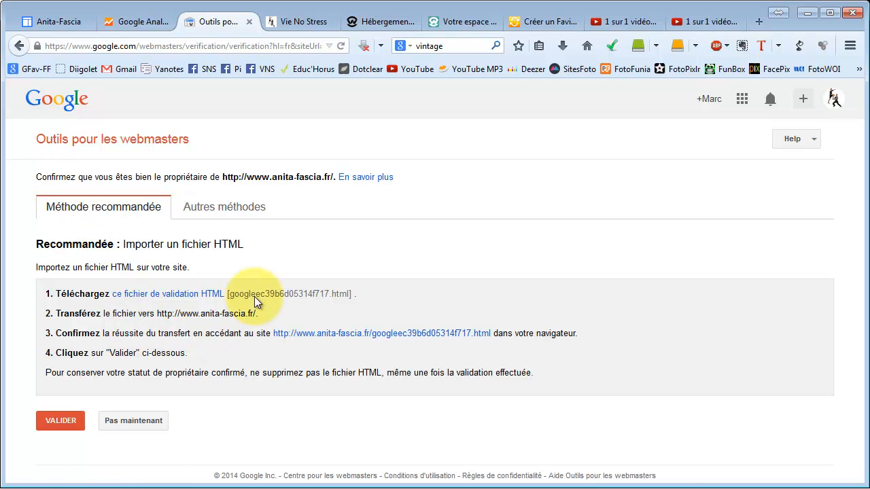
Choose verification through the domain name provider among the other methods, with OVH.com as the provider.
click(212, 214)
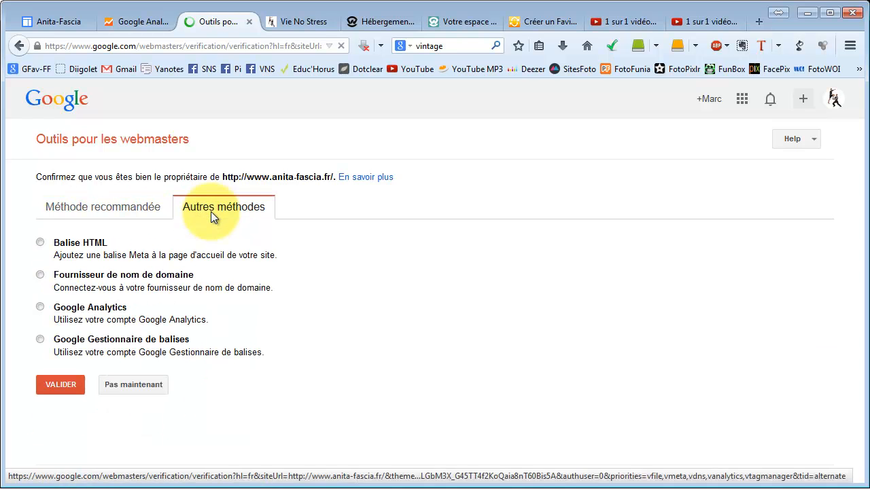
click(41, 276)
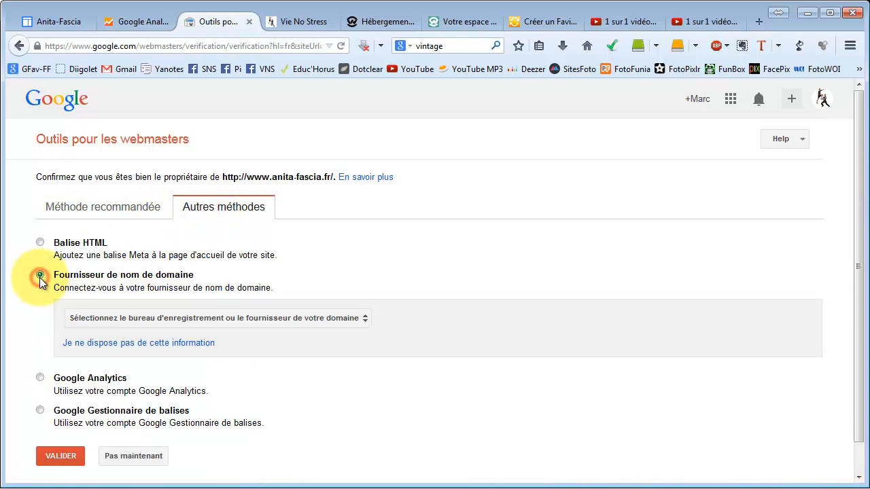
click(334, 319)
mouse_move(434, 331)
mouse_down()
mouse_move(432, 450)
mouse_move(432, 415)
mouse_up()
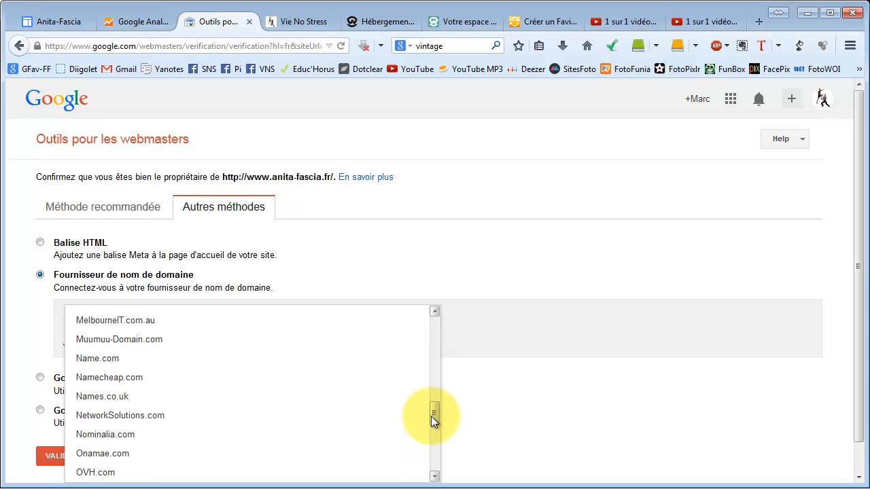
click(147, 474)
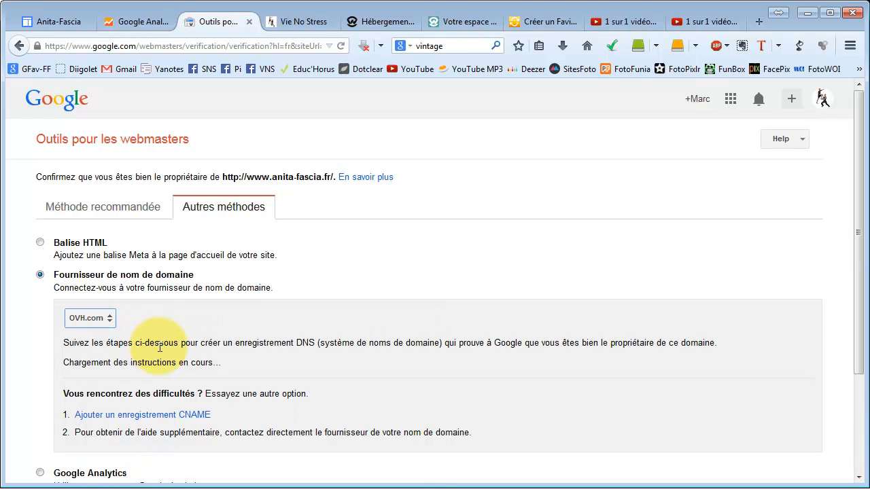
Read the OVH instructions for creating the DNS record and select the whole site-verification TXT value.
scroll(227, 326, down, 3)
scroll(233, 313, down, 1)
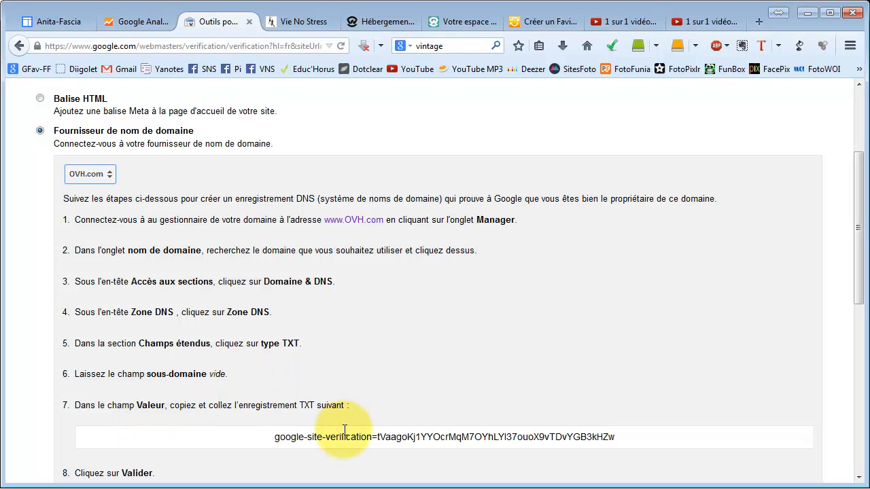
drag(272, 436, 615, 438)
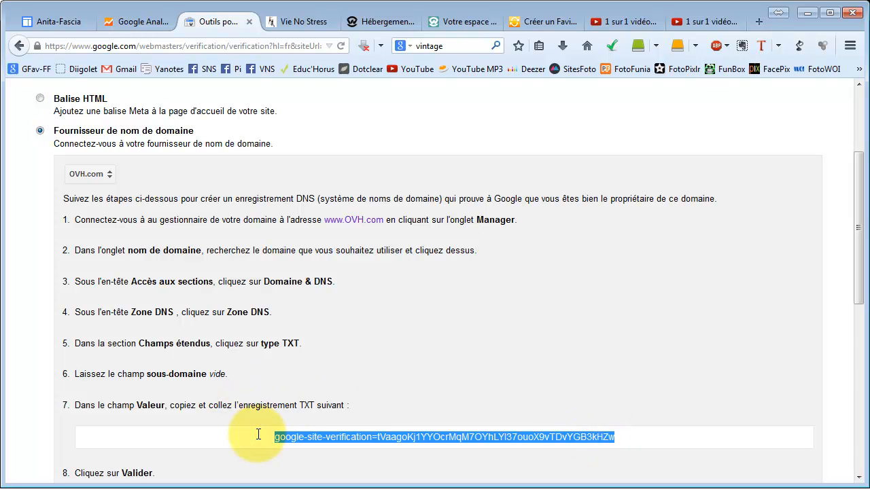
Switch to the OVH client area, view the vienostress.fr hosting platform, and return to the vienostress.fr domain.
click(453, 21)
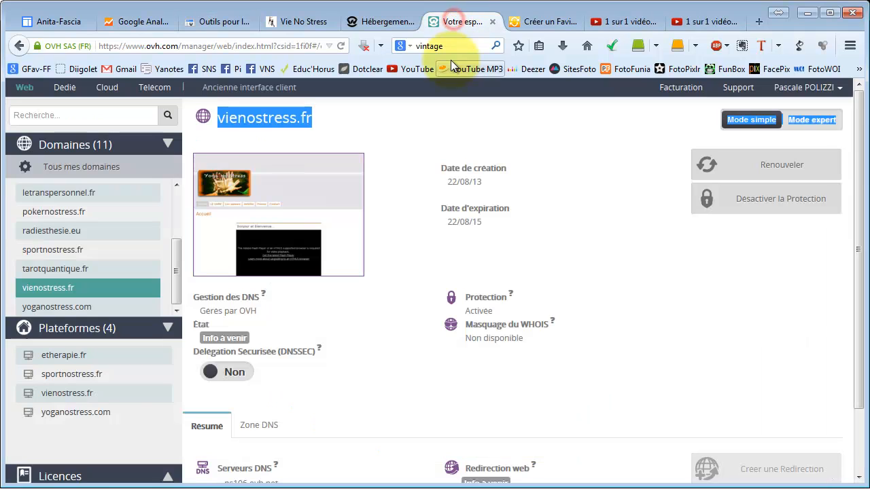
scroll(340, 269, down, 2)
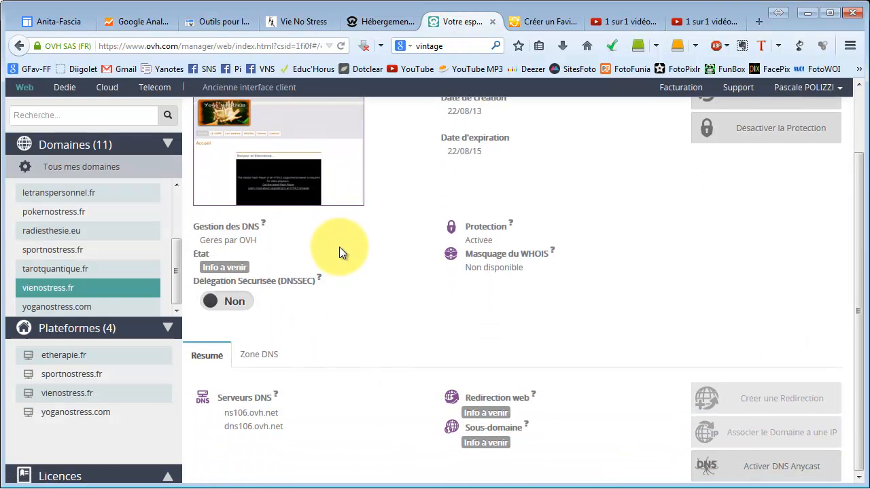
scroll(339, 247, up, 2)
click(66, 393)
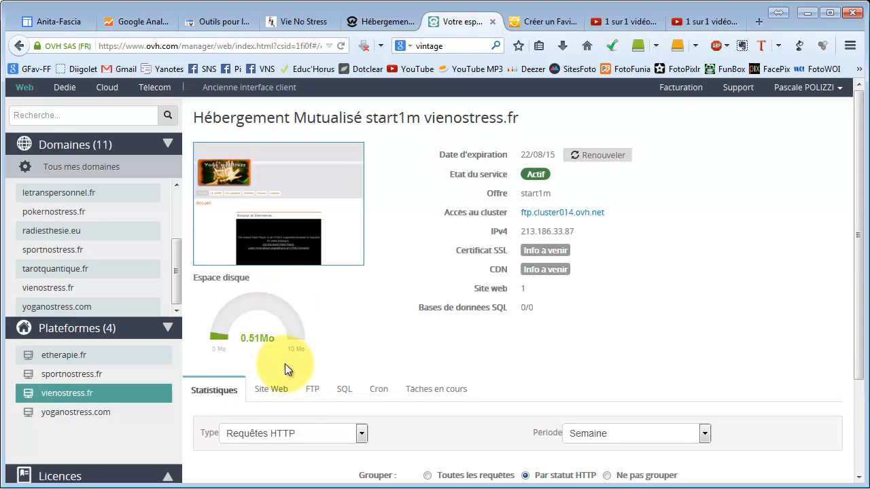
click(79, 290)
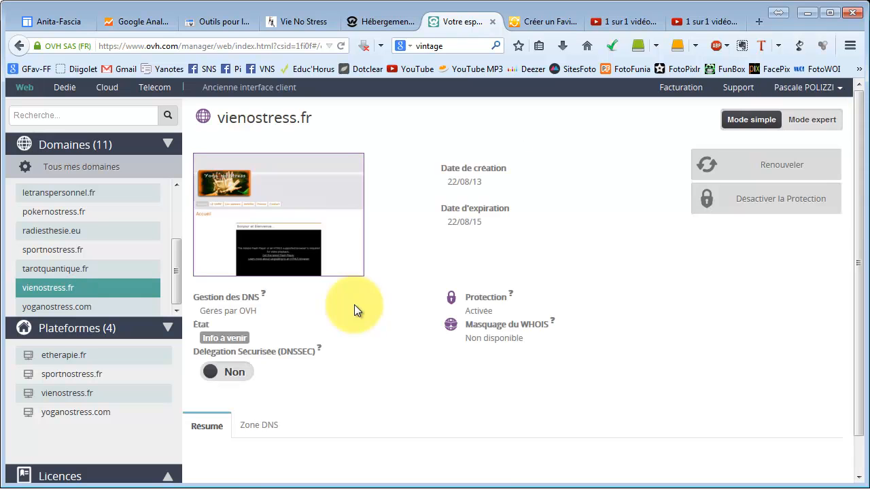
Open the DNS zone of vienostress.fr and examine its records, down to the TXT site-verification entry.
click(259, 425)
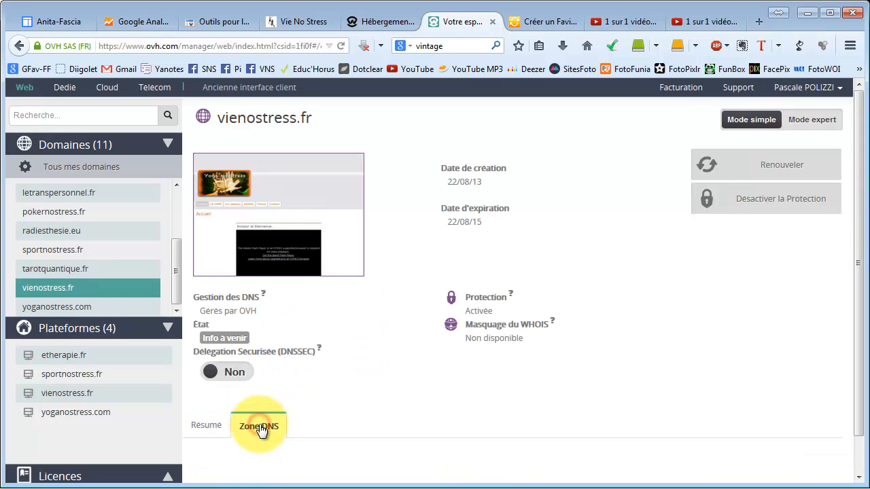
drag(857, 173, 858, 398)
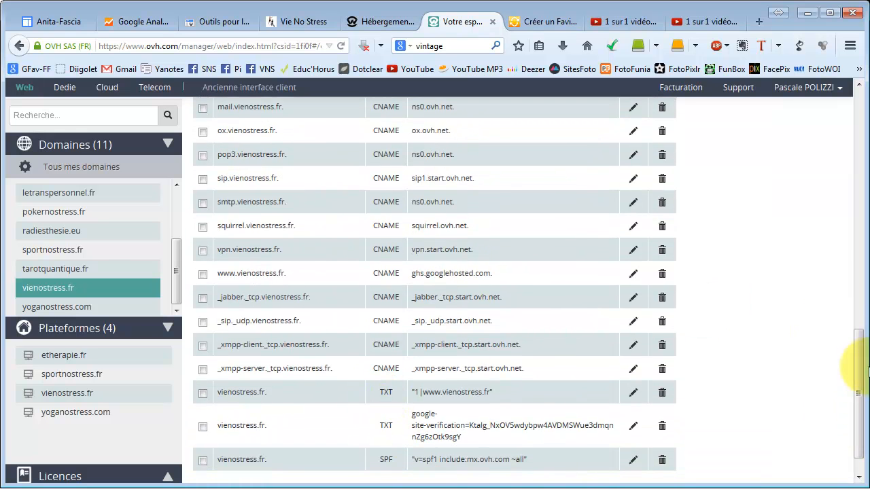
drag(860, 350, 859, 201)
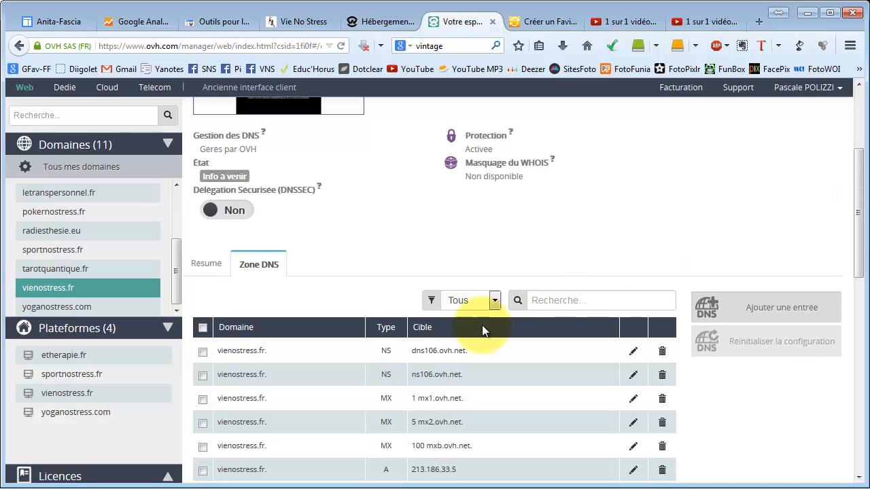
Filter the vienostress.fr DNS zone to TXT records and open the google-site-verification entry for editing.
click(495, 300)
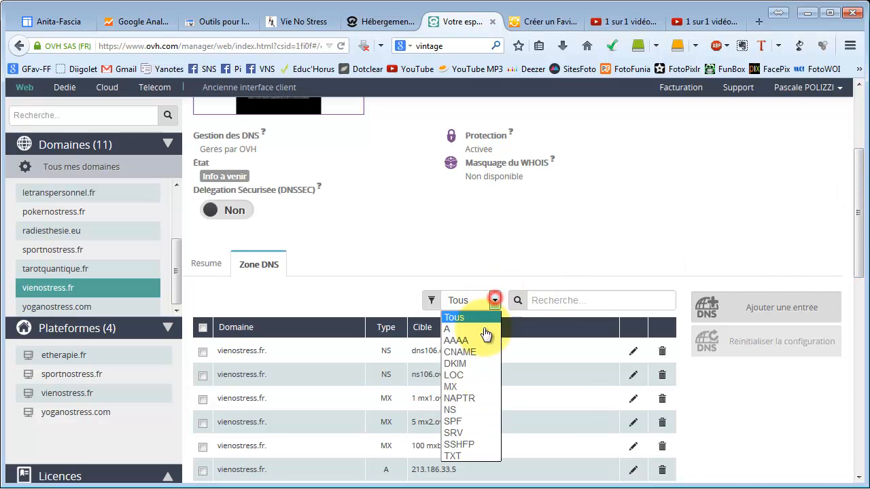
click(476, 455)
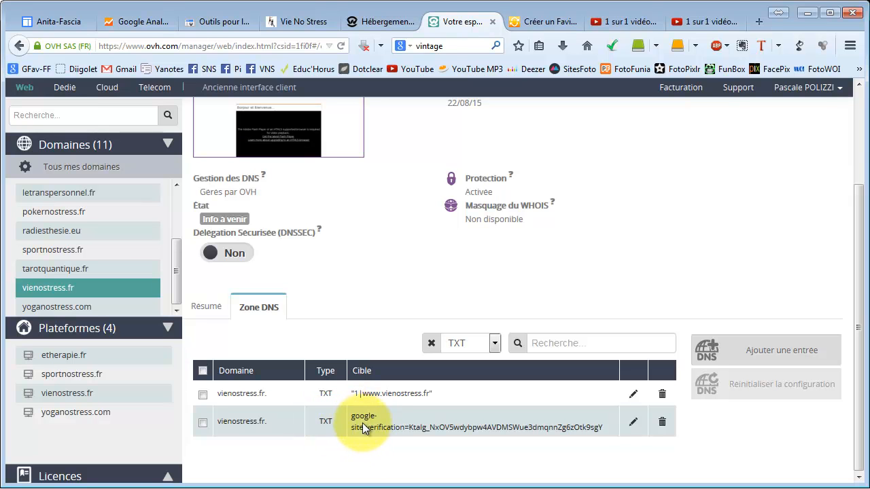
click(632, 421)
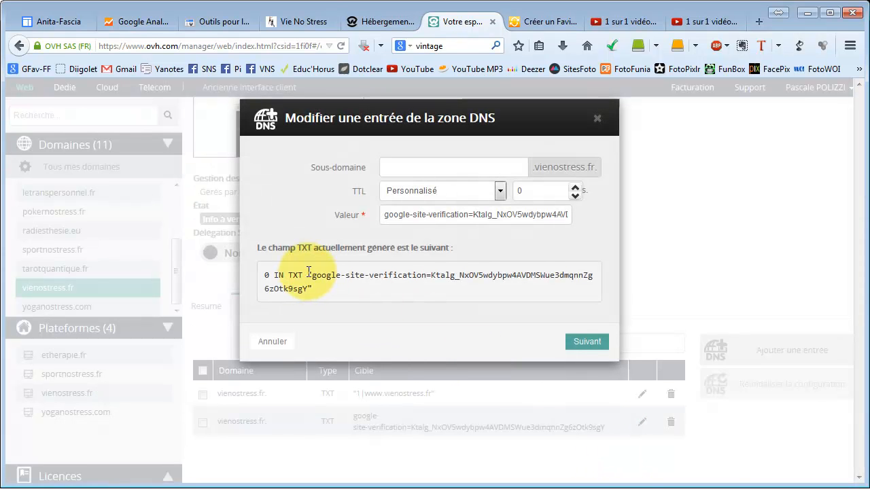
Examine the entry's full Valeur text, compare it with the TXT value in Google's OVH instructions, and close the entry without changes.
click(383, 214)
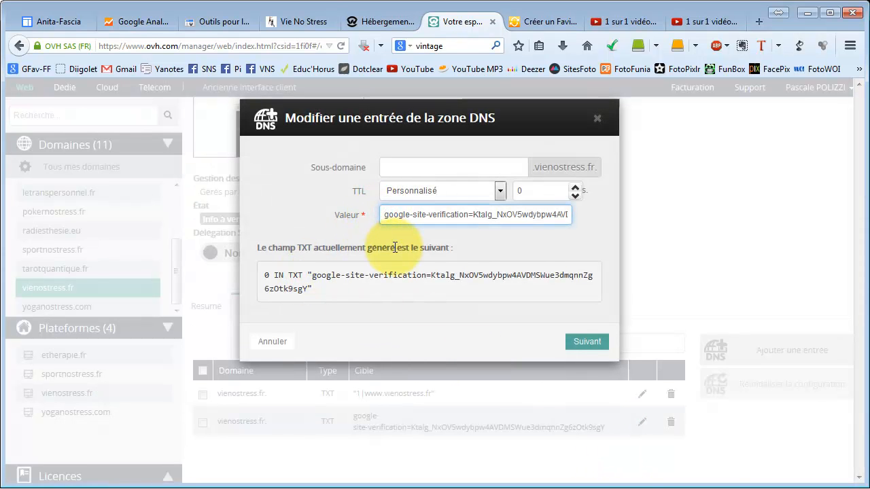
key(ctrl+a)
key(Home)
key(End)
key(Home)
key(ctrl+a)
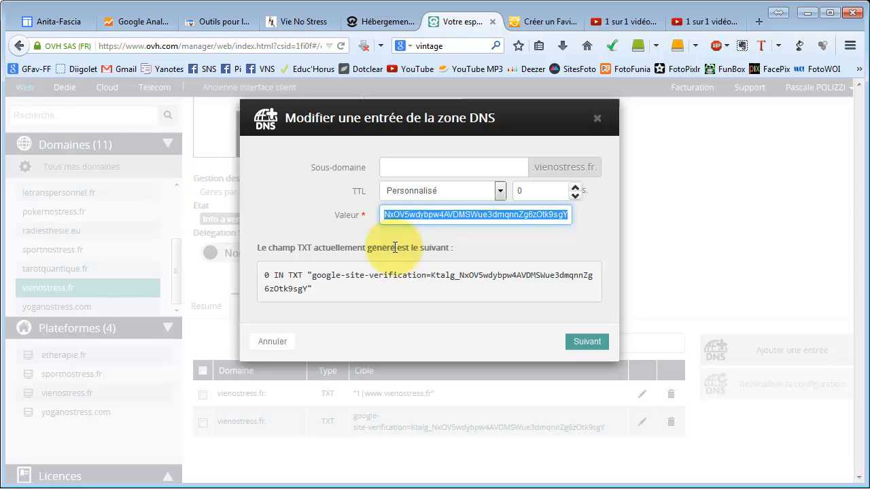
click(229, 16)
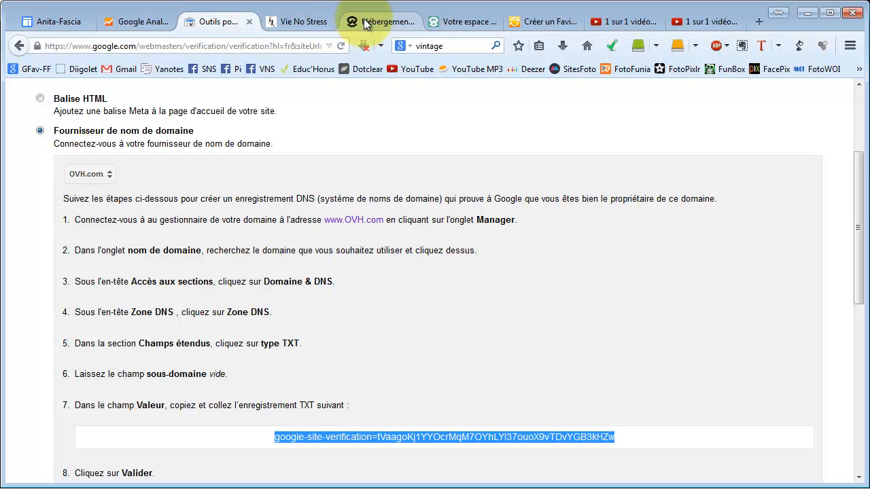
click(462, 21)
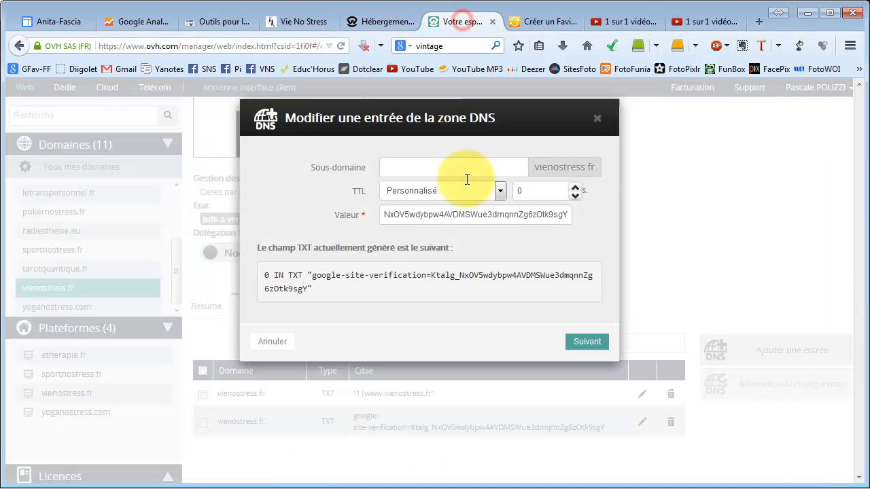
click(596, 119)
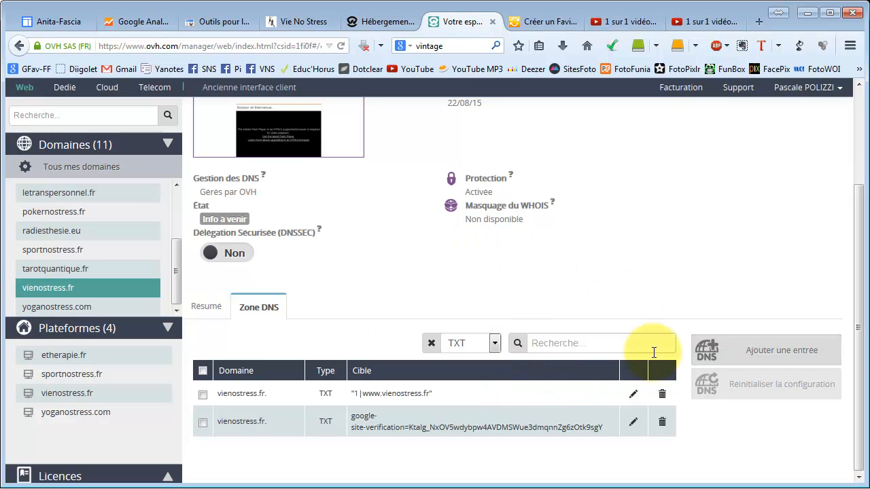
Start a new TXT entry in the vienostress.fr DNS zone and copy the site-verification value from Google's instructions.
click(756, 351)
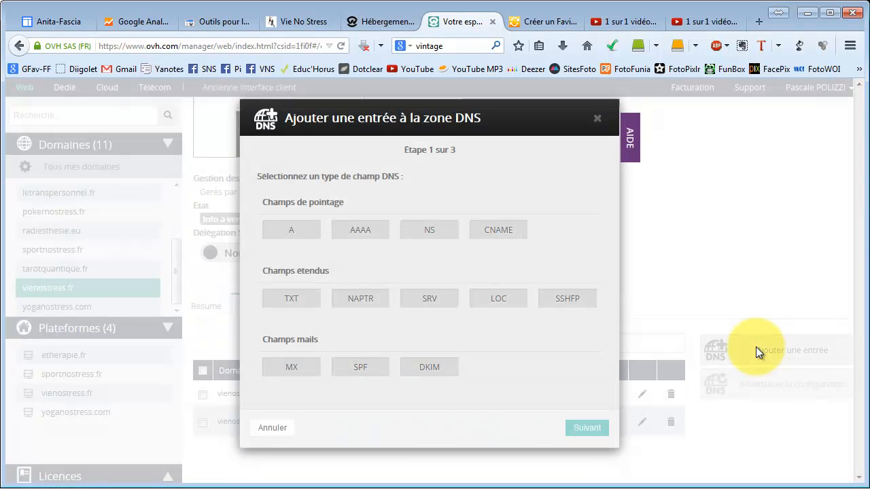
click(290, 301)
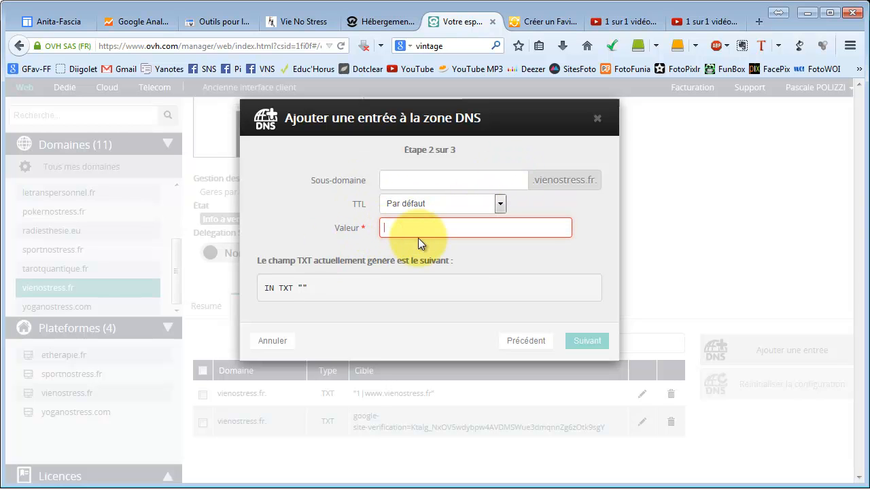
click(203, 23)
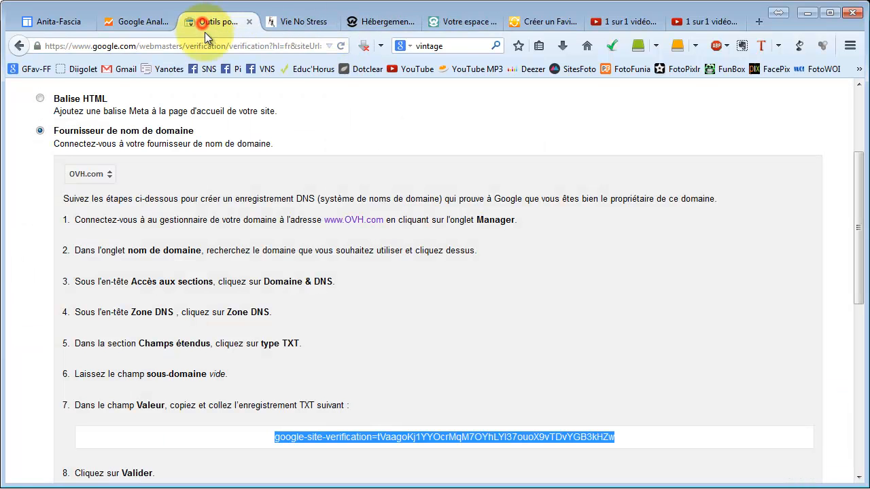
right_click(368, 438)
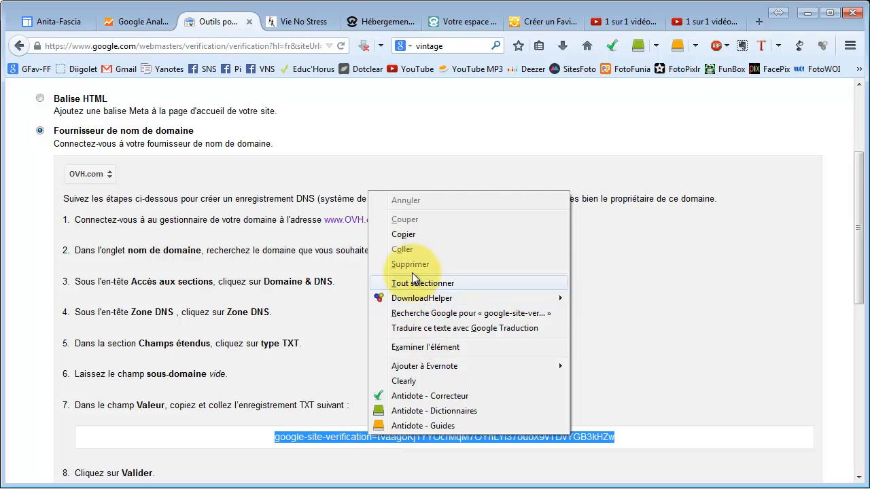
click(413, 230)
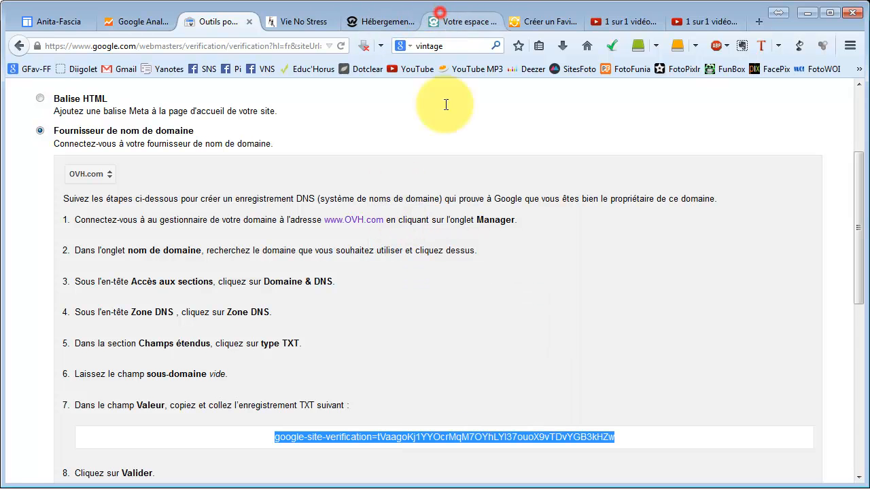
Paste the site-verification token into the new TXT entry's Valeur field, leave the subdomain empty, and cancel the addition.
click(467, 22)
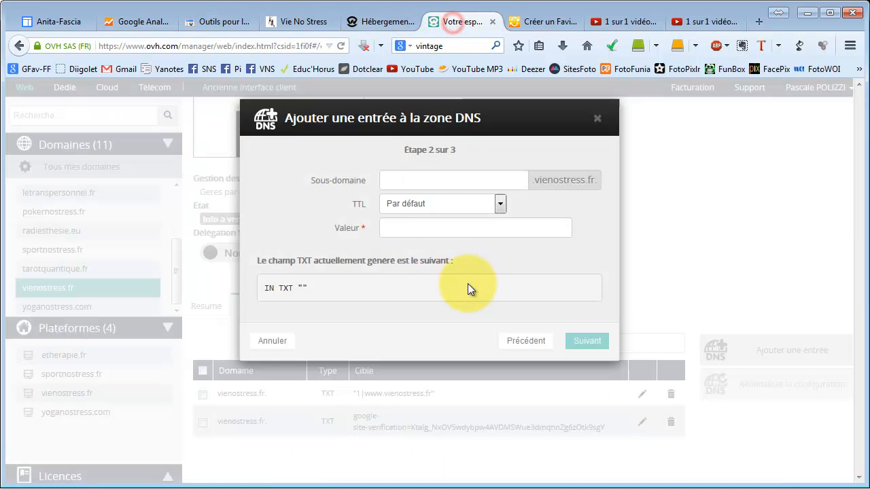
click(419, 227)
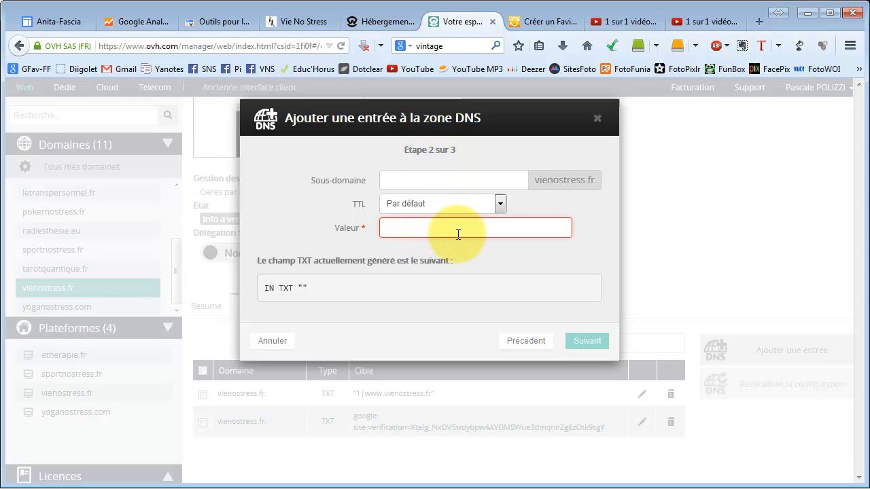
text(google-site-verification=tVaagoKj1YYOcrMqM7OYhLYI37ouoX9vTDvYGB3kHZw)
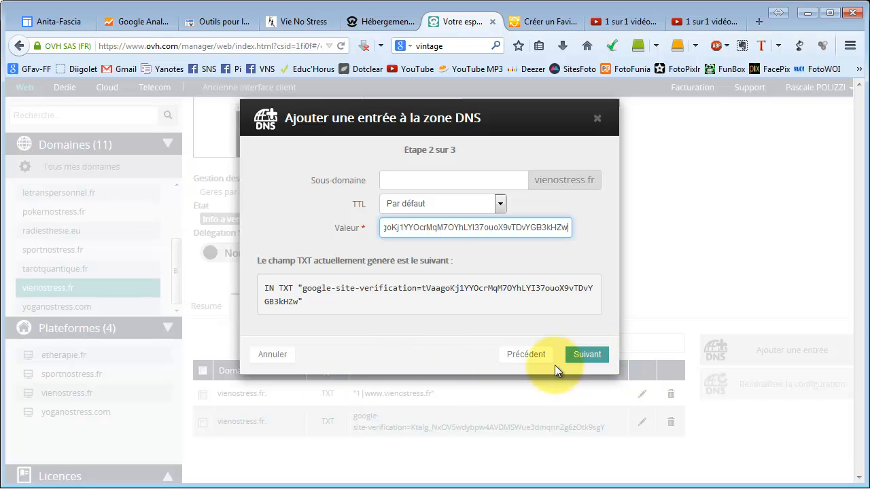
click(273, 355)
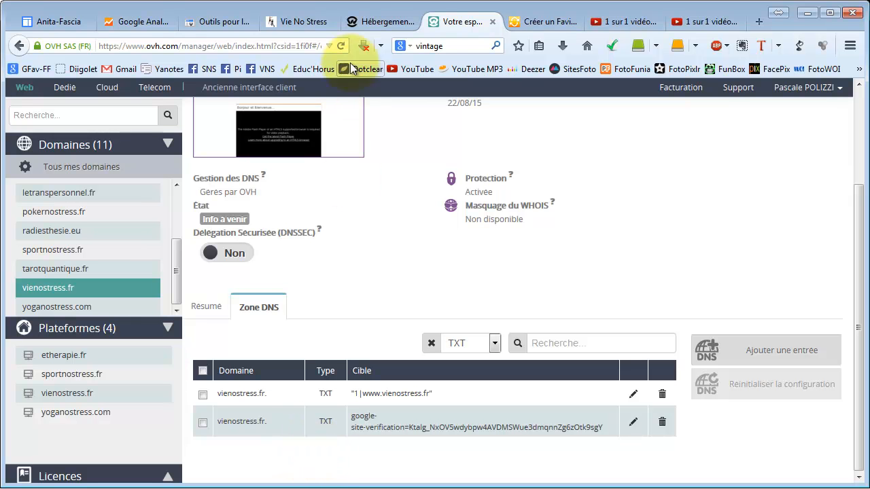
click(372, 22)
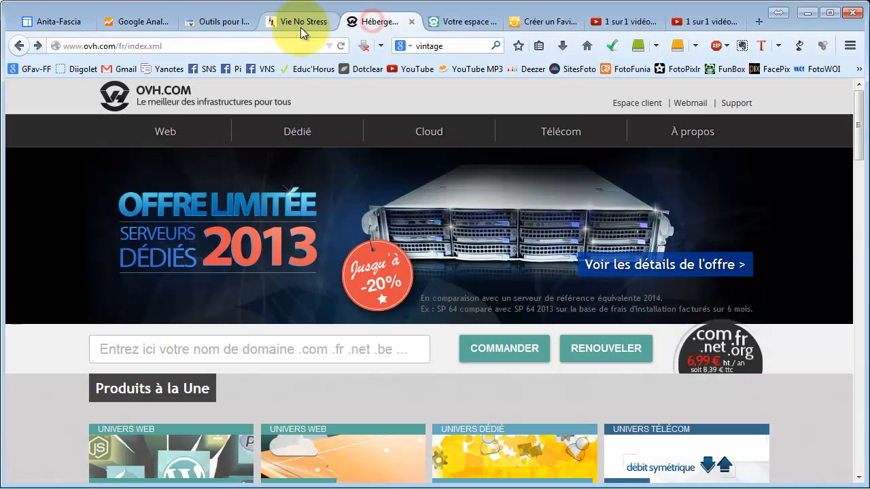
click(212, 21)
scroll(442, 267, down, 5)
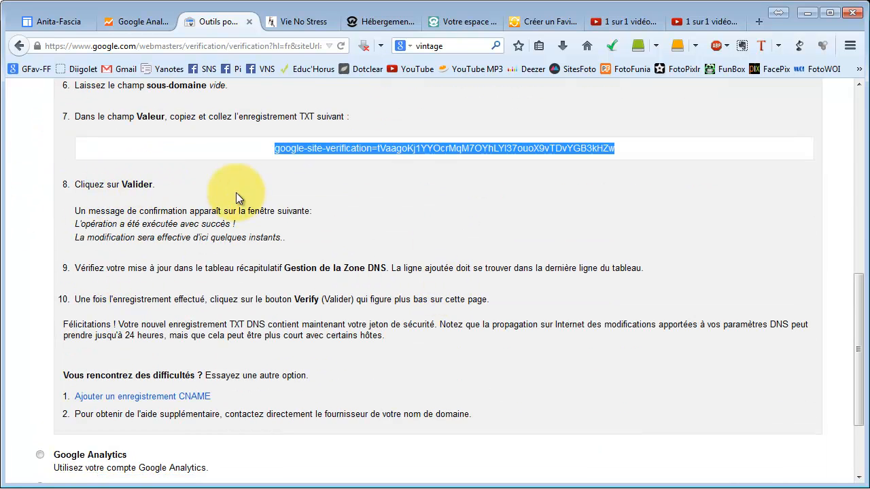
scroll(209, 278, down, 2)
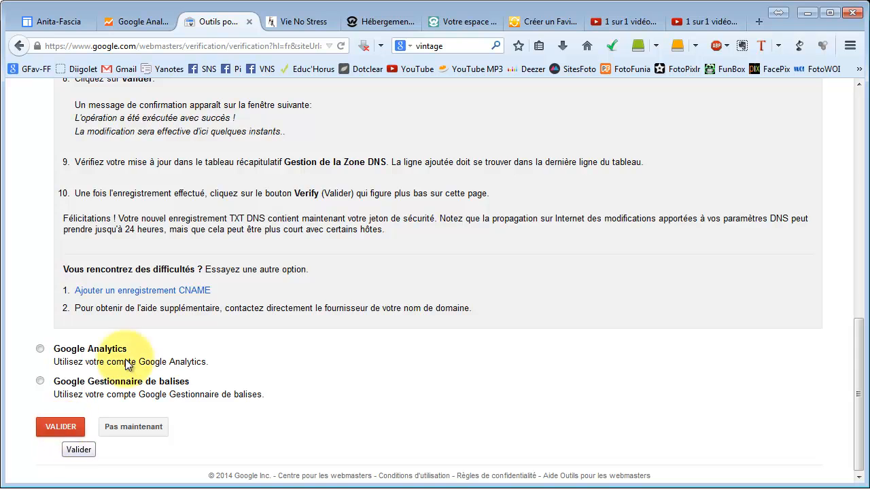
scroll(125, 359, up, 5)
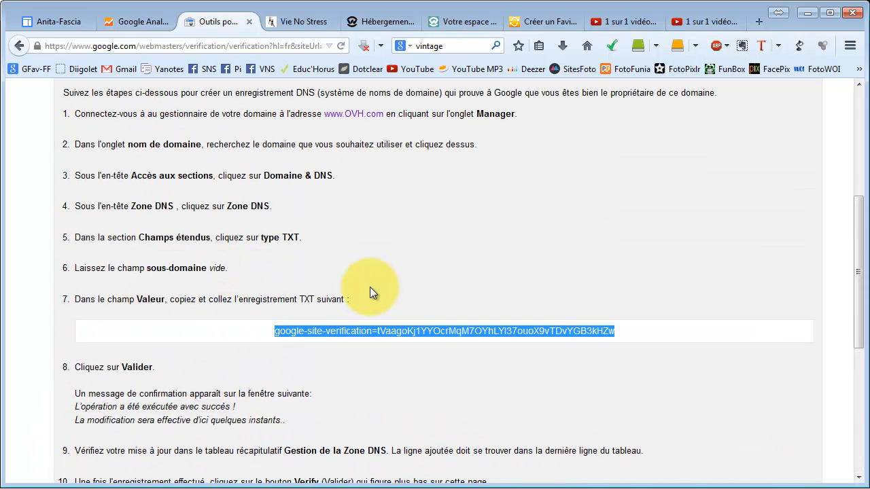
scroll(229, 334, down, 5)
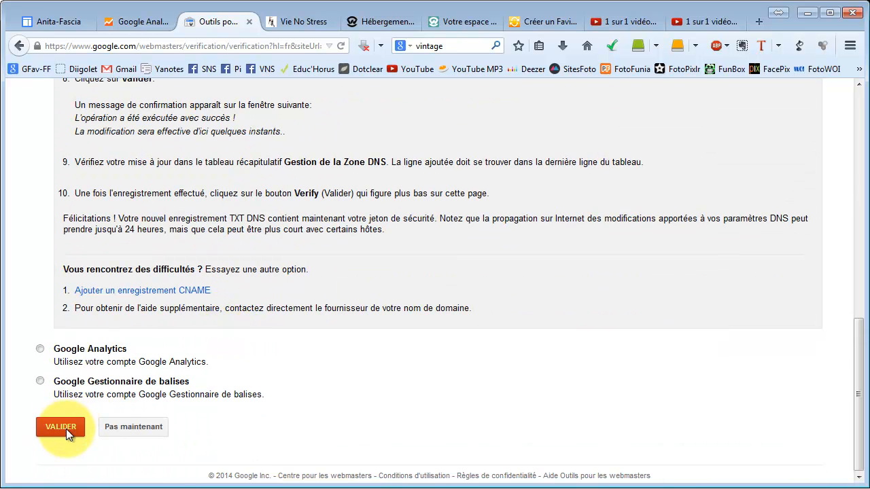
click(66, 427)
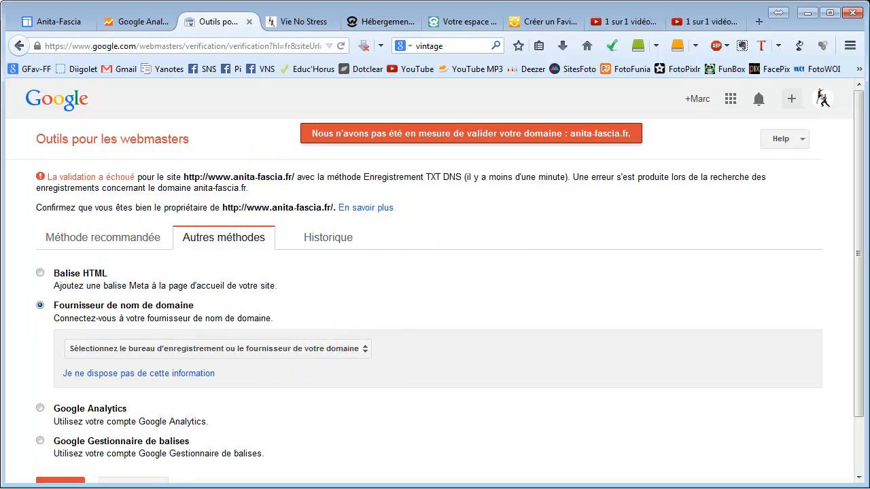
click(114, 141)
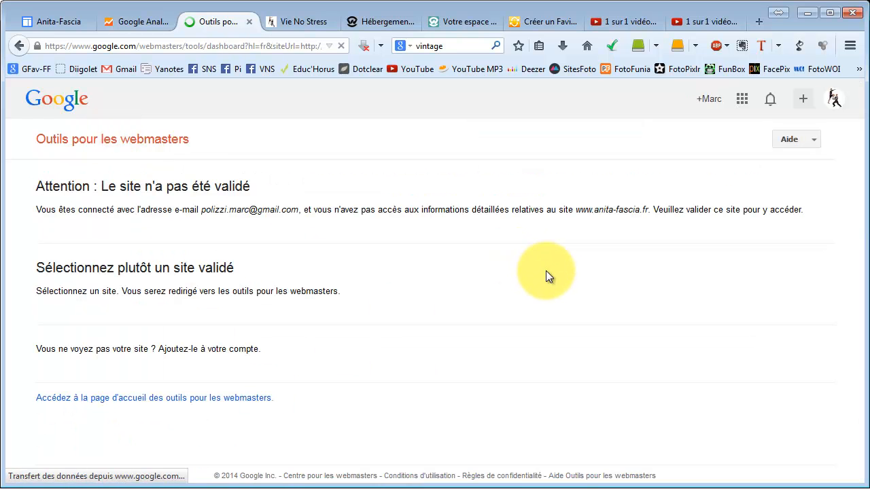
click(133, 144)
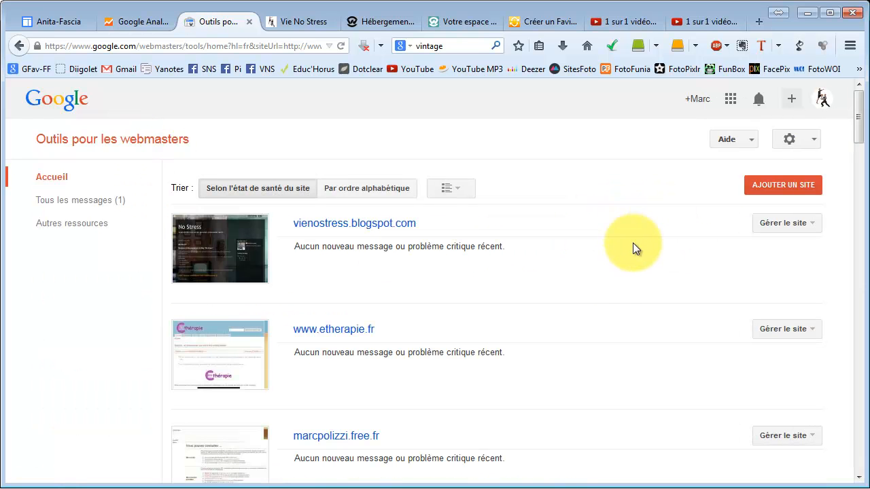
scroll(580, 268, down, 10)
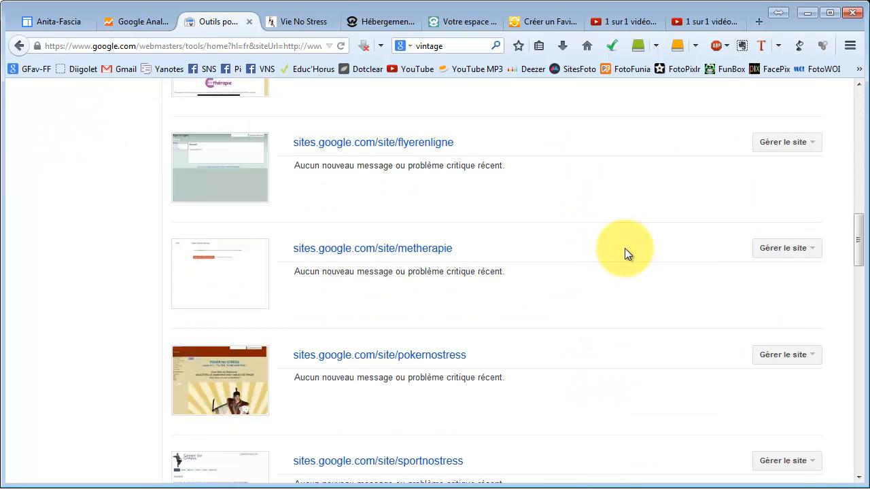
scroll(623, 250, down, 15)
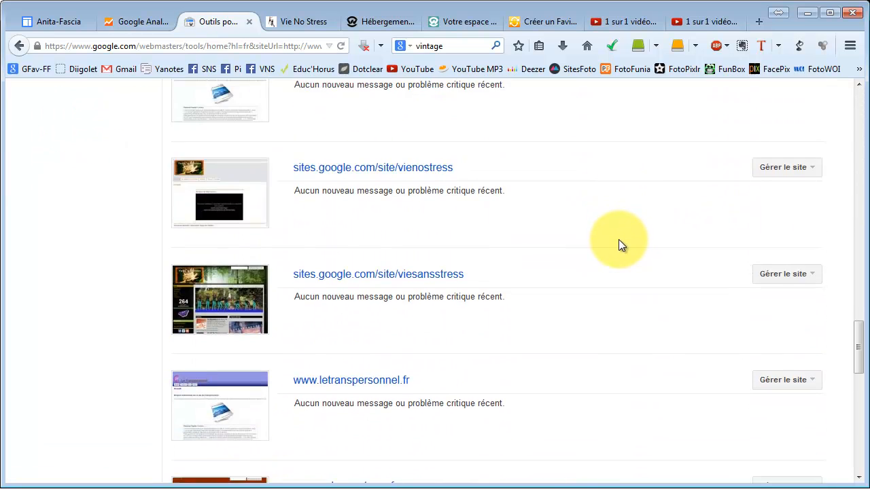
scroll(618, 241, down, 4)
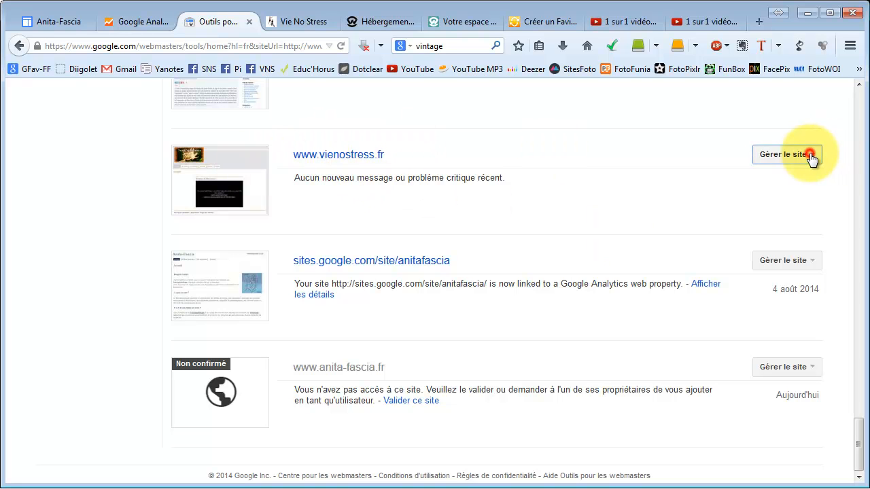
click(781, 155)
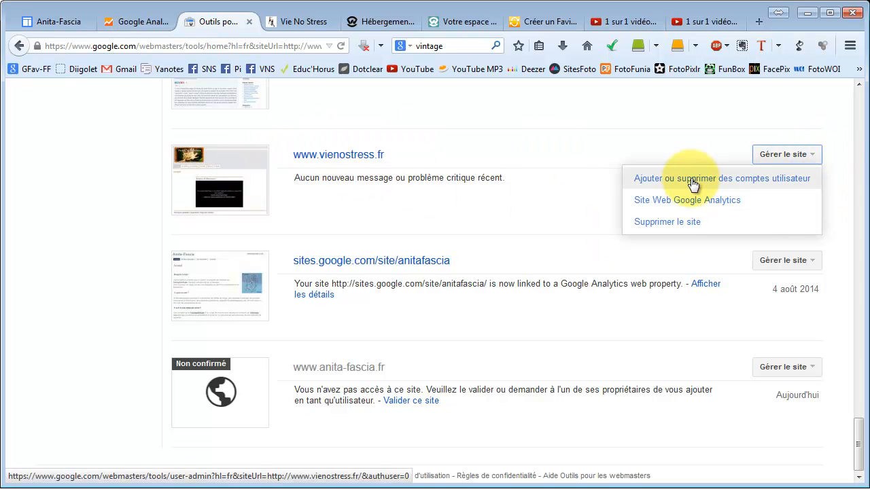
click(483, 230)
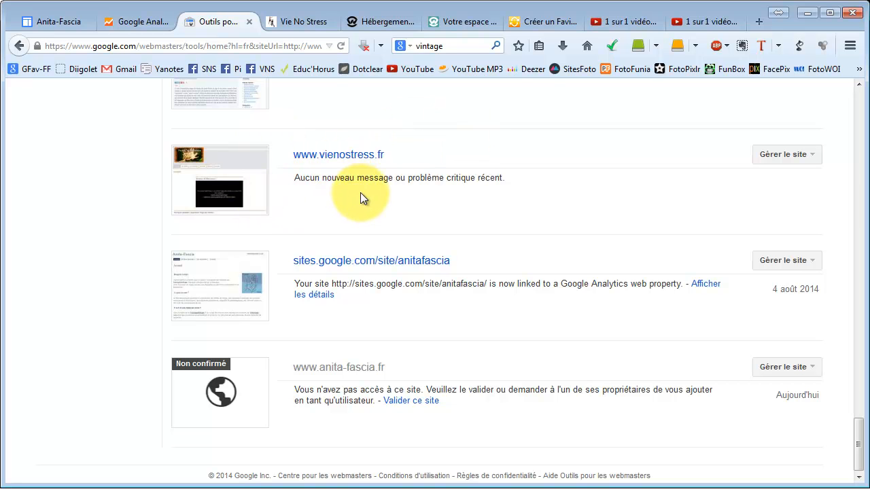
scroll(361, 193, up, 5)
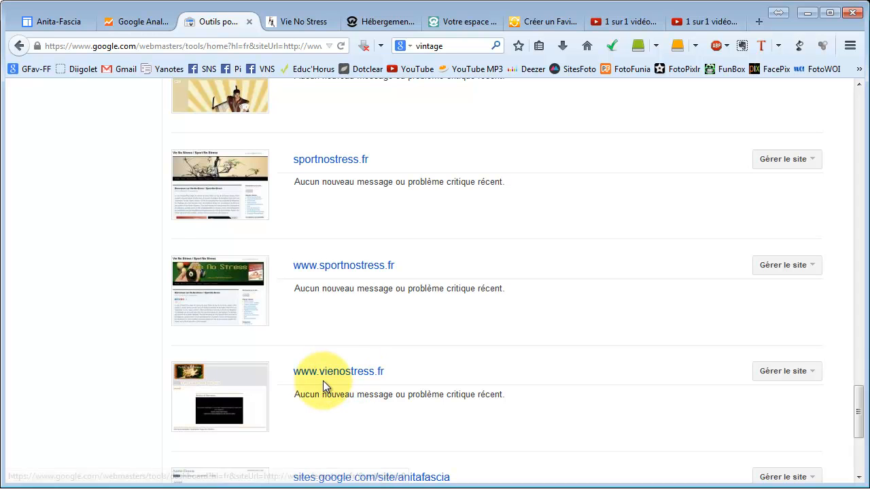
Switch to the Anita-Fascia Google Site and open its site management settings.
click(71, 26)
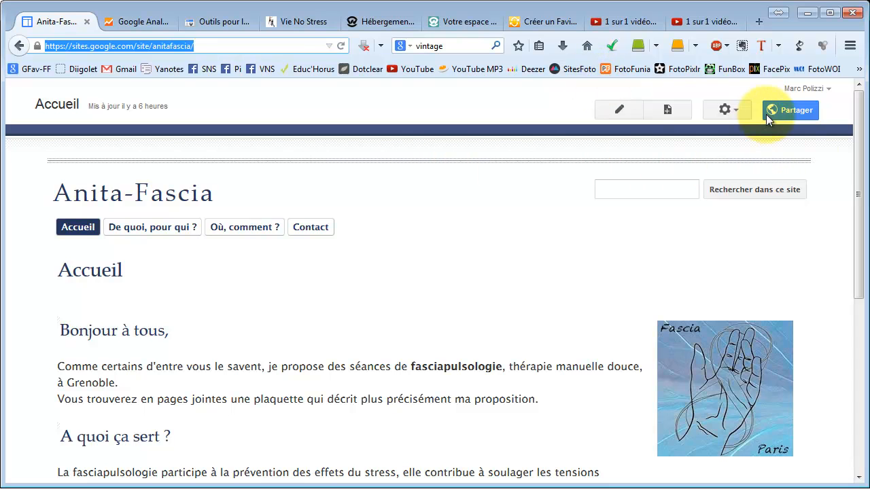
click(734, 112)
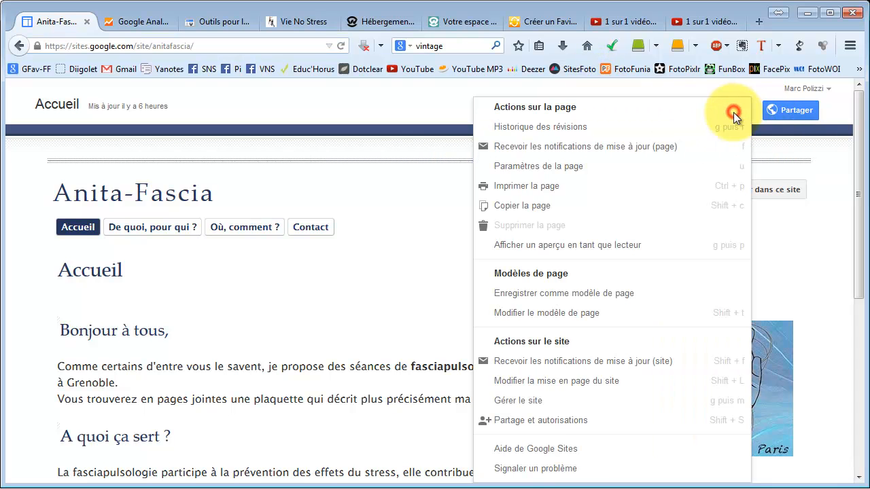
click(539, 404)
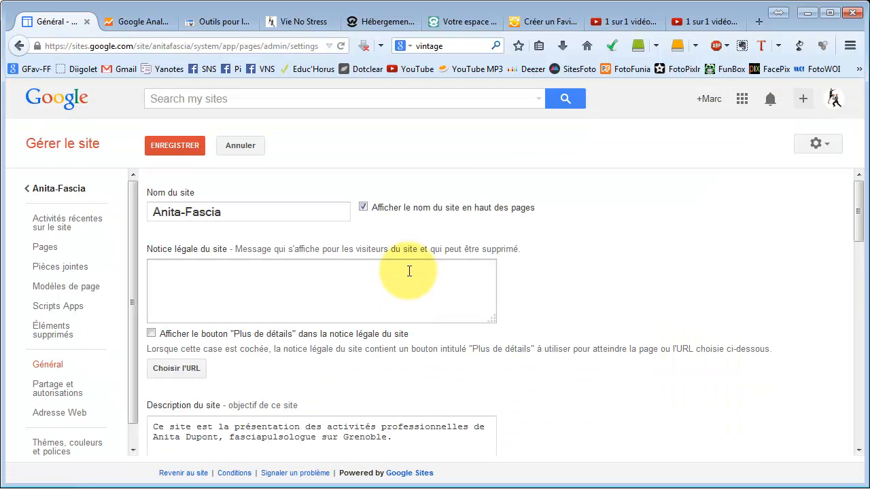
scroll(345, 355, down, 3)
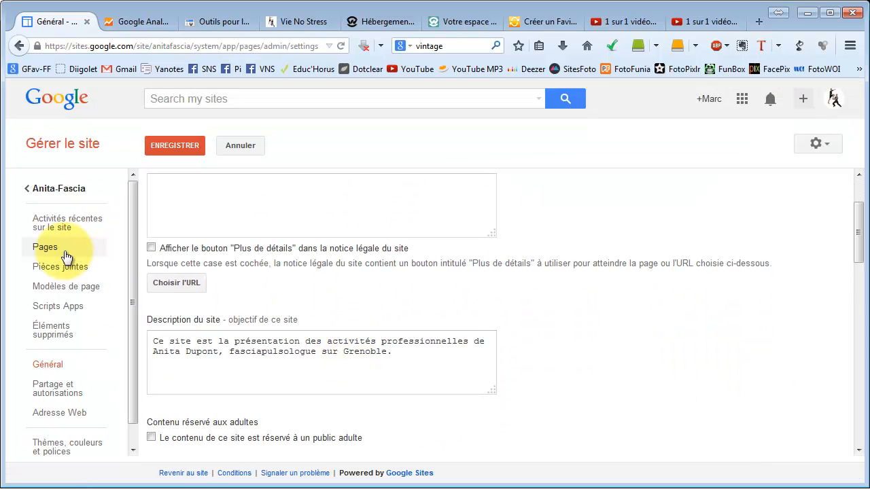
click(58, 421)
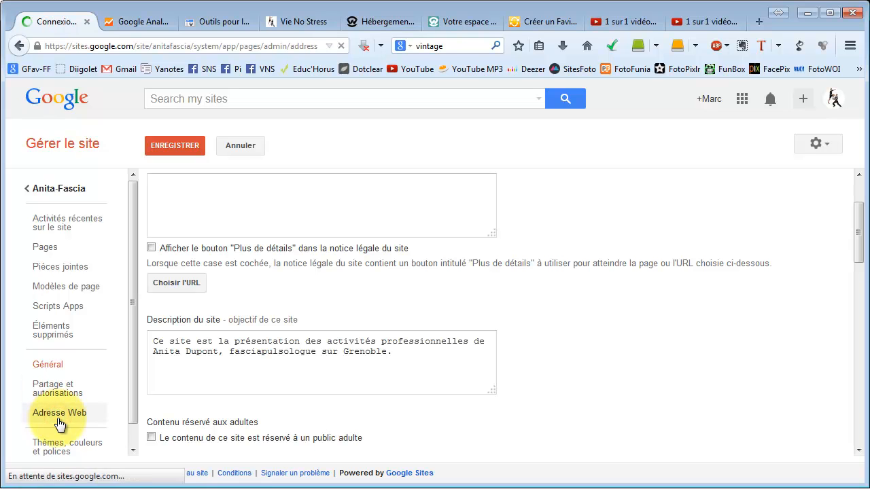
click(191, 295)
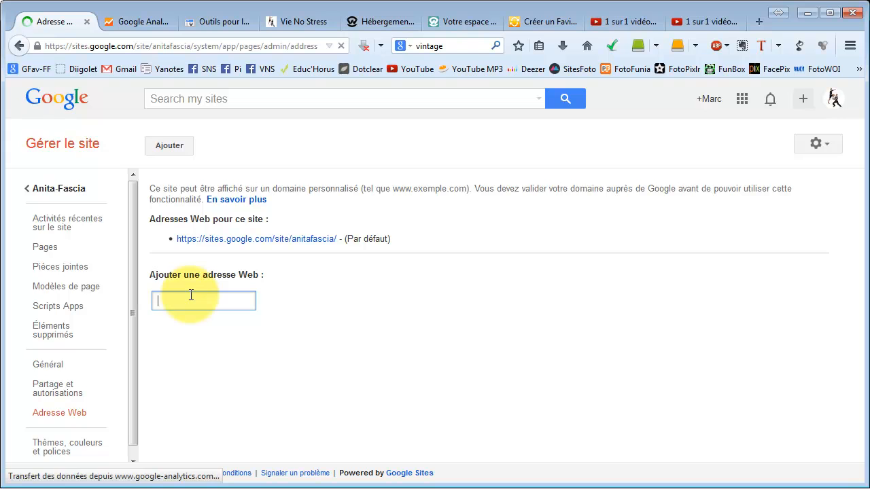
text(www)
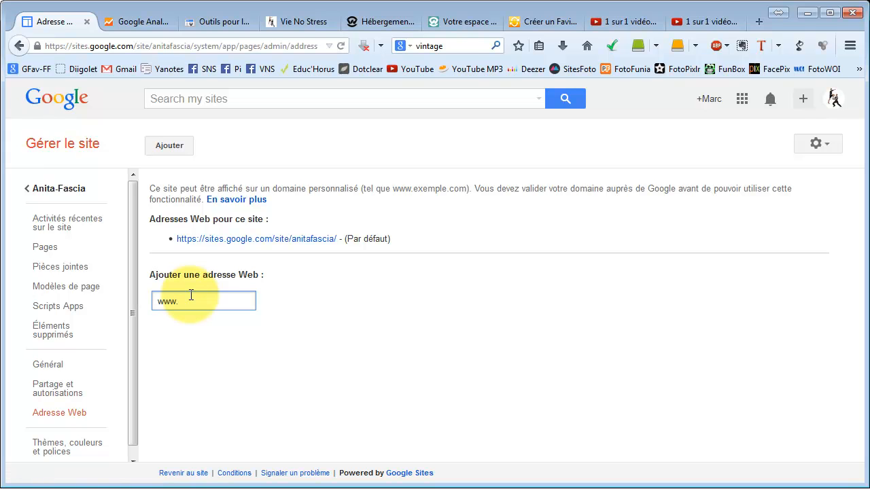
text(.anita-)
text(fascia)
text(.fer)
key(BackSpace)
key(BackSpace)
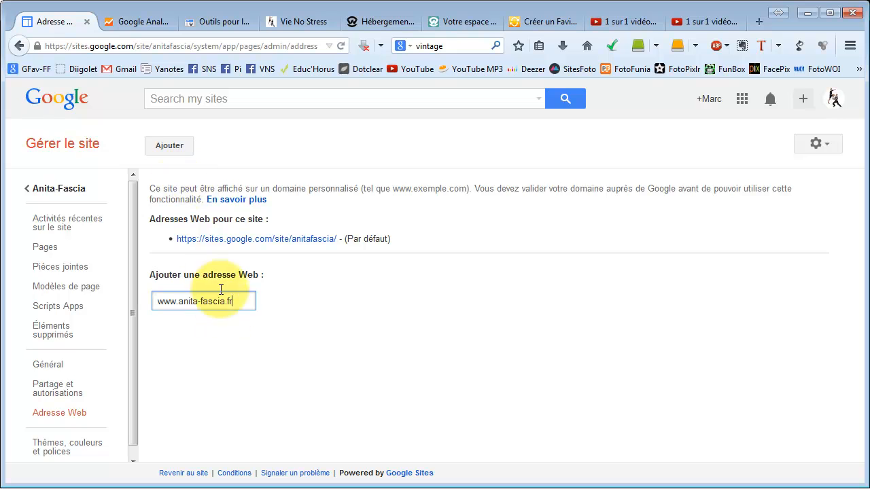
click(164, 146)
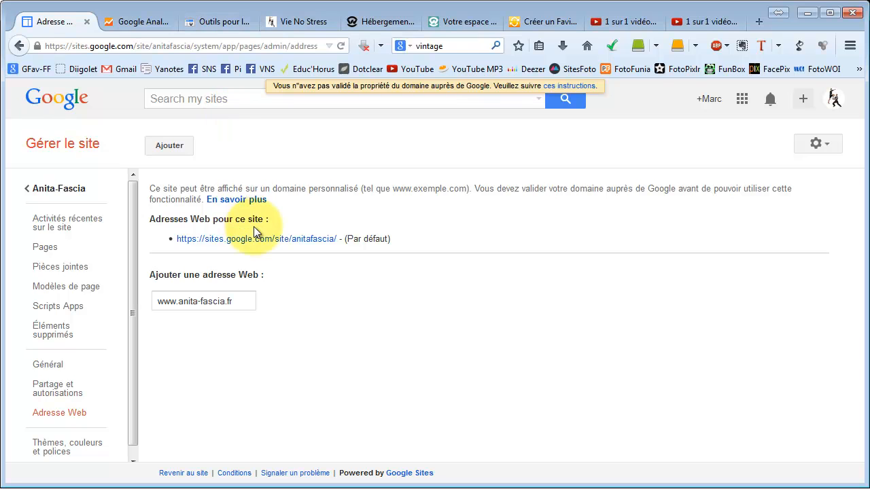
triple_click(244, 301)
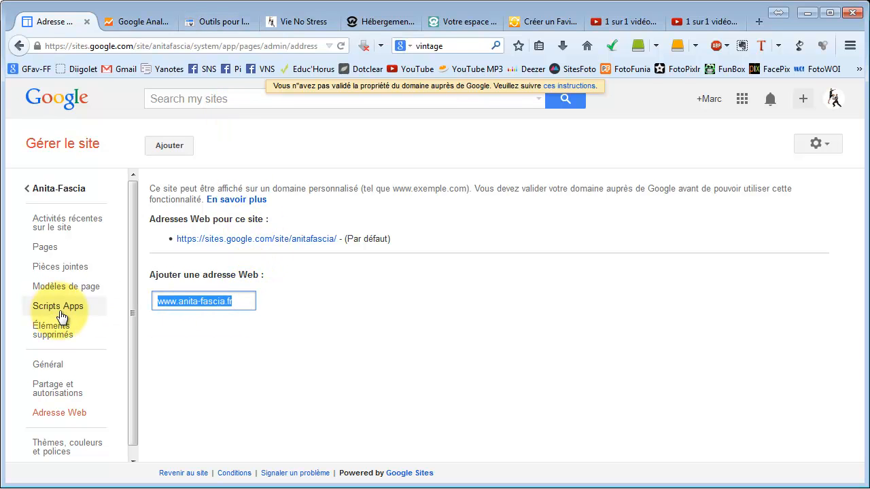
key(Delete)
click(278, 264)
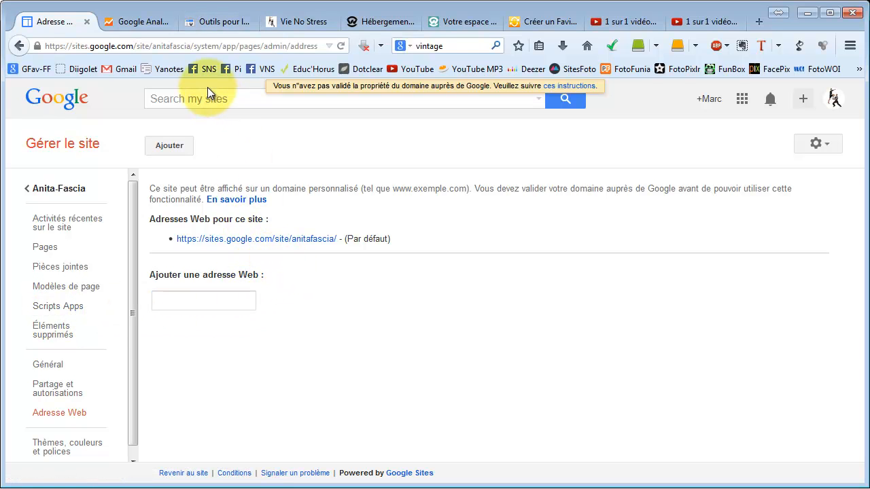
click(292, 22)
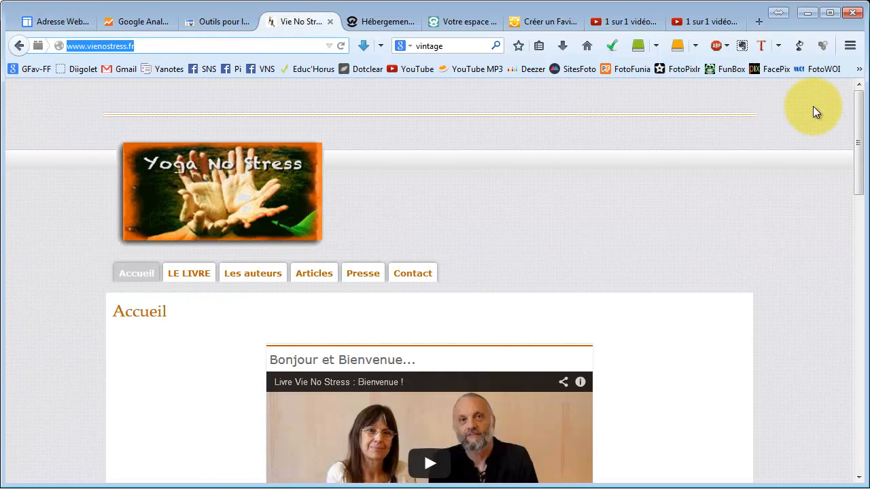
scroll(544, 194, down, 5)
scroll(467, 140, up, 4)
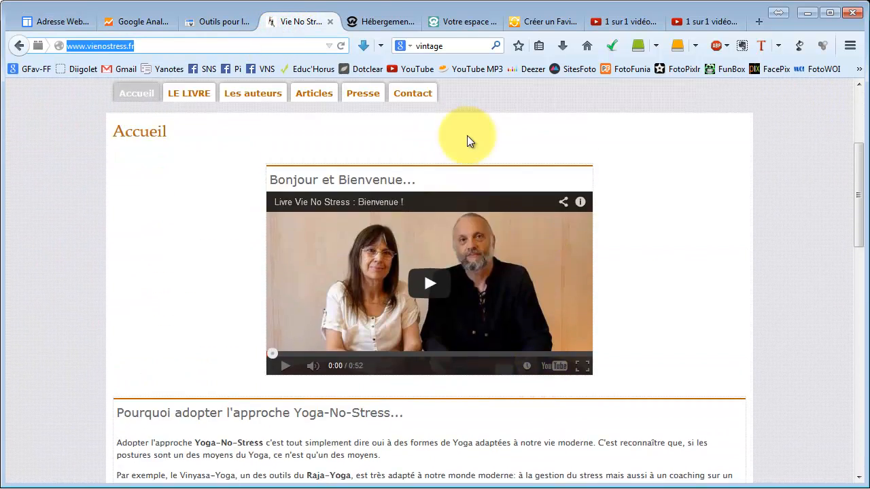
click(60, 23)
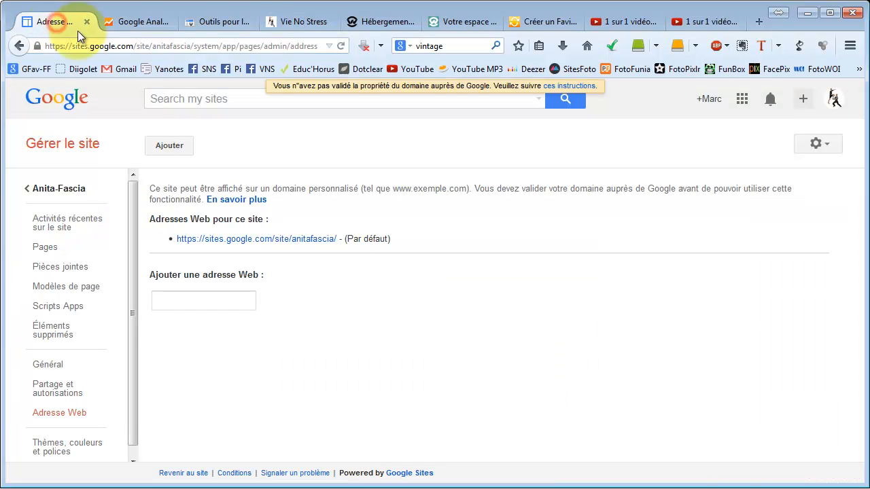
Return to the Anita-Fascia home page, and reopen the site's web address settings from site management.
click(59, 189)
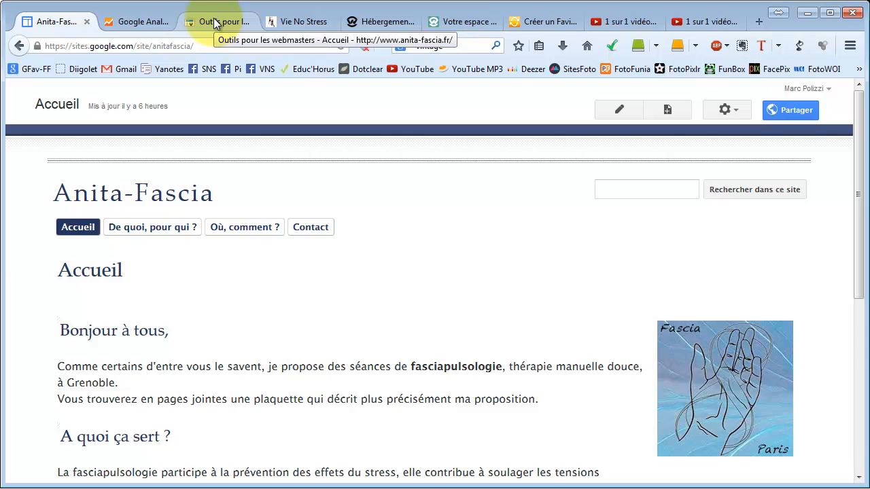
click(143, 21)
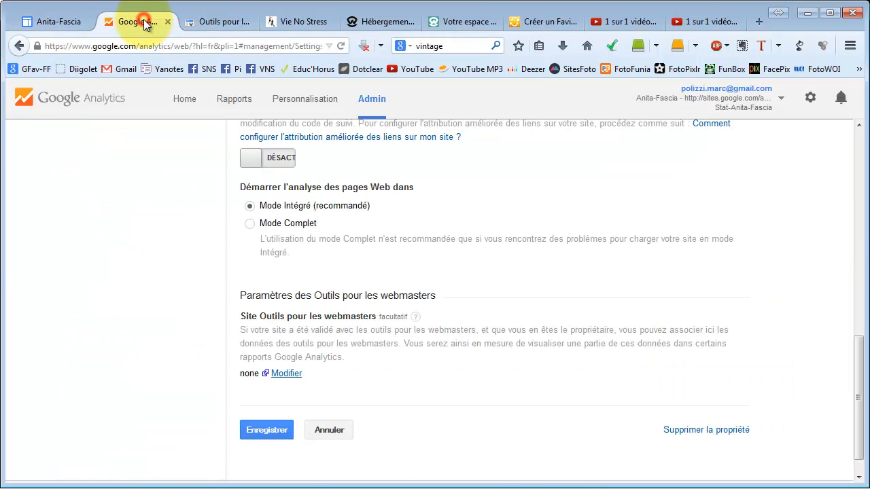
click(58, 23)
click(723, 111)
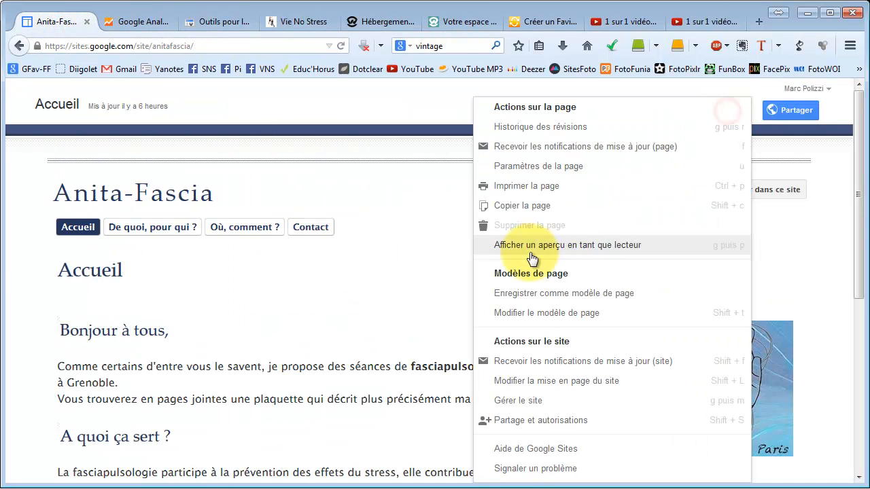
click(518, 400)
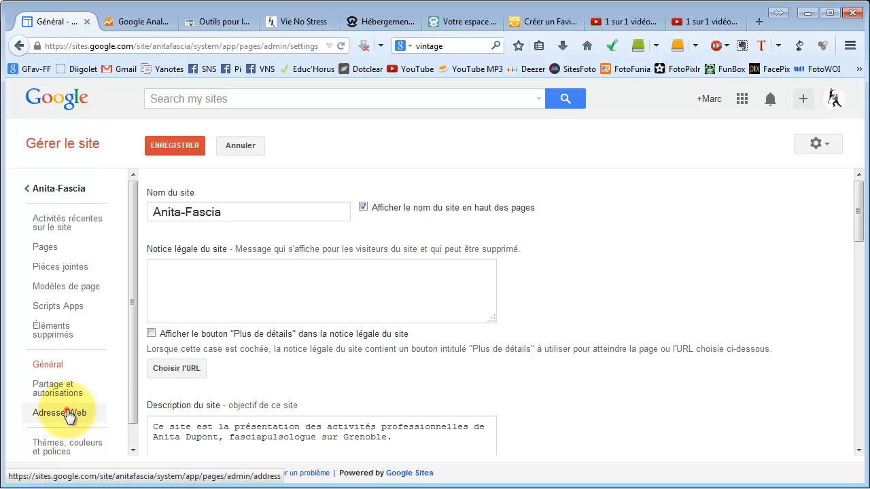
click(69, 415)
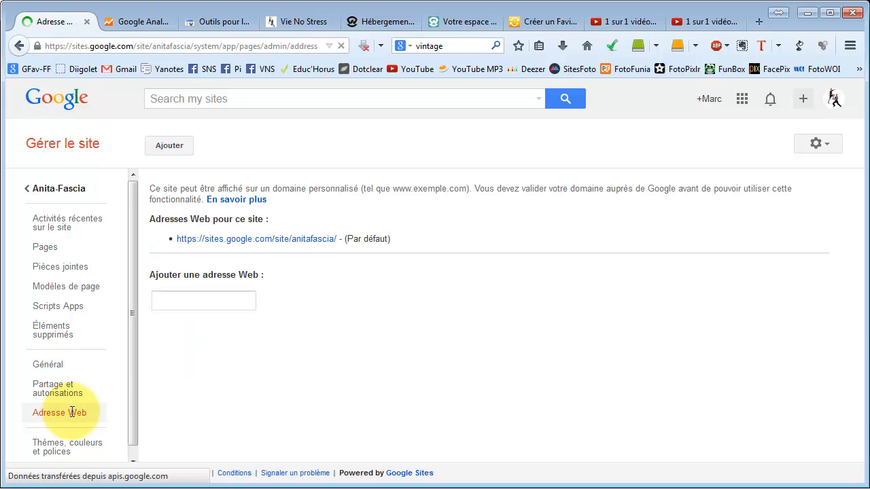
click(165, 298)
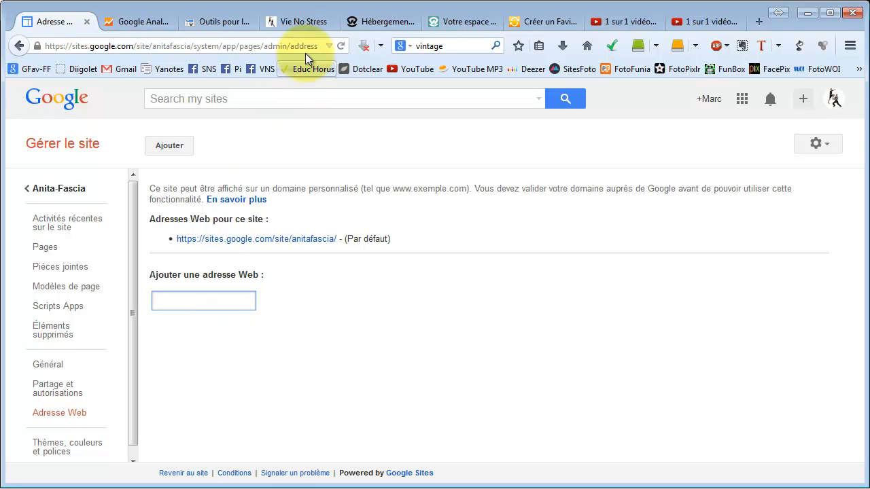
click(449, 25)
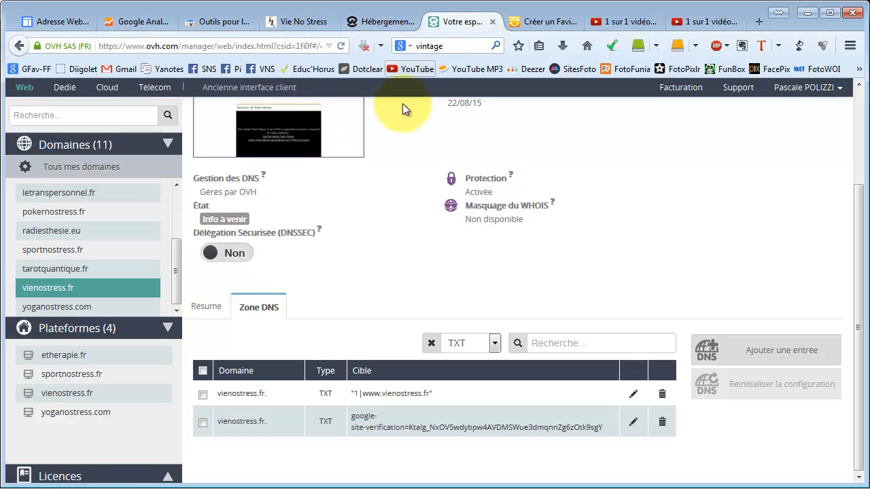
click(494, 342)
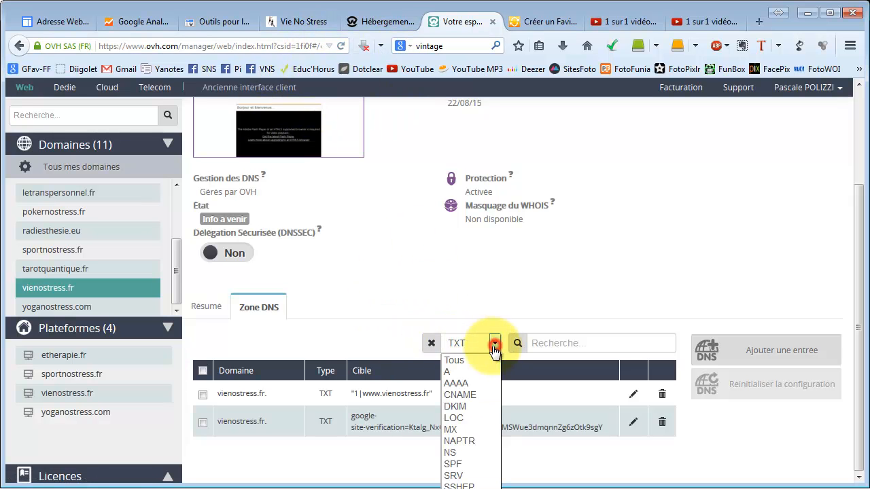
click(475, 395)
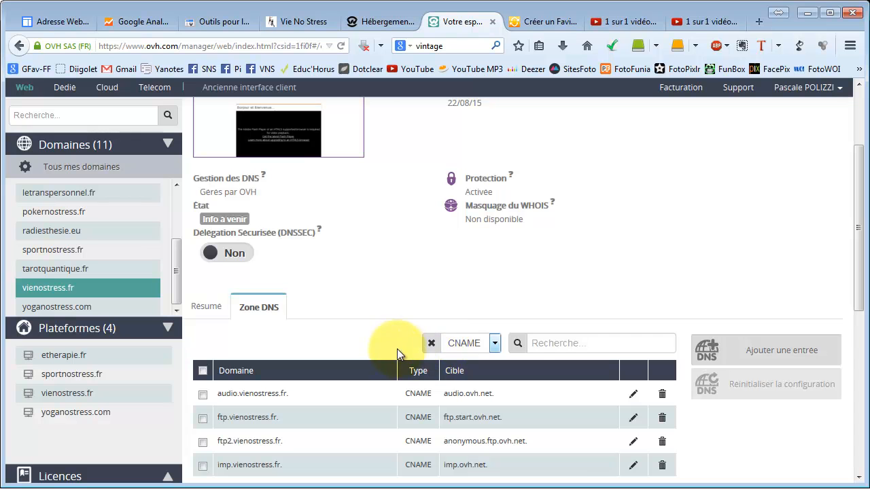
scroll(400, 227, down, 5)
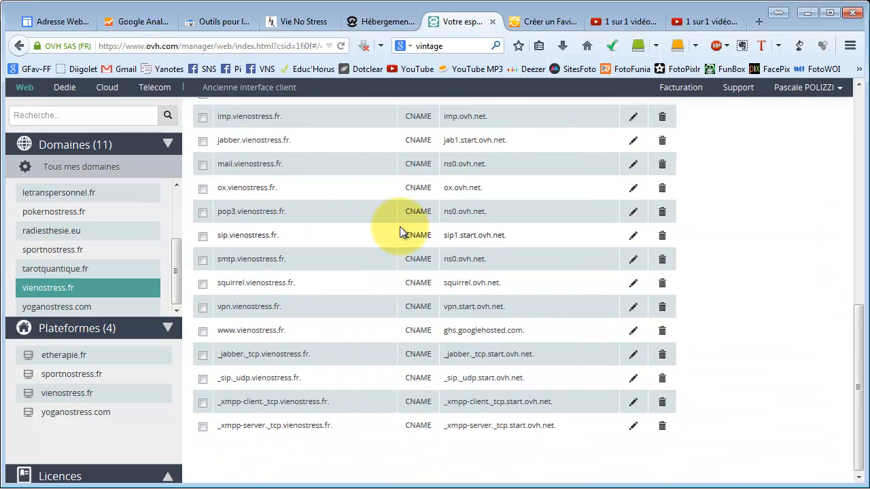
scroll(400, 231, up, 1)
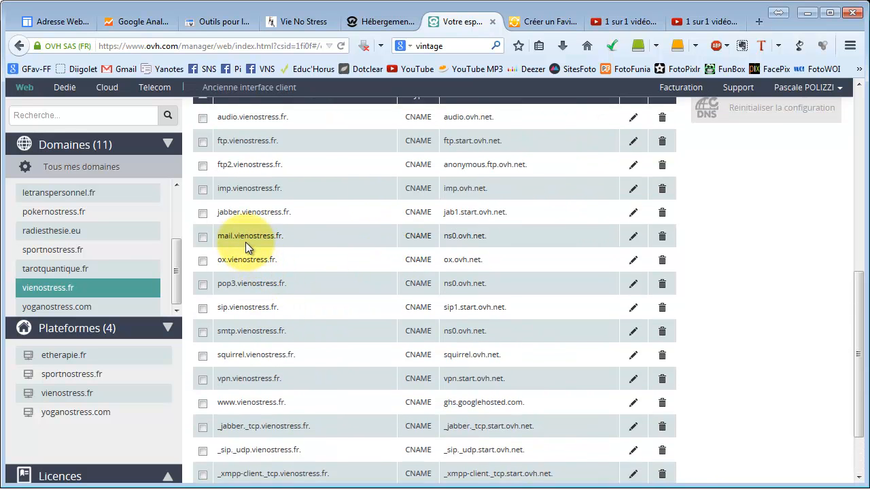
scroll(246, 242, down, 1)
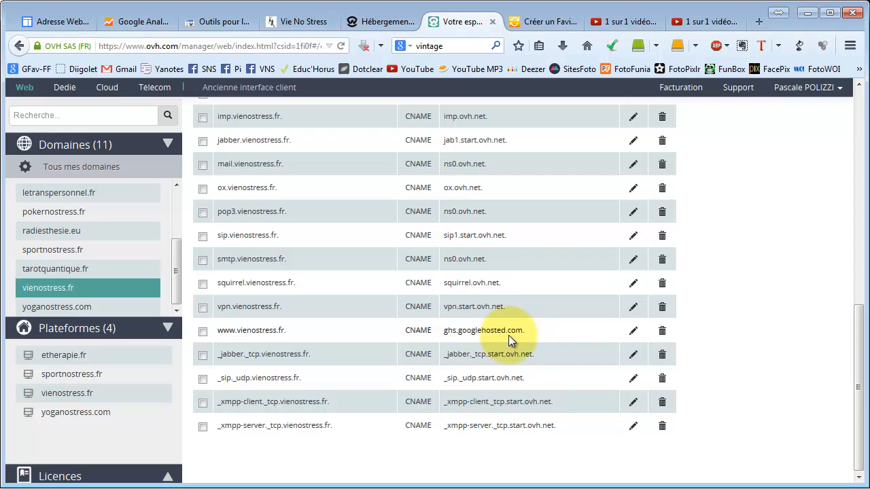
click(633, 331)
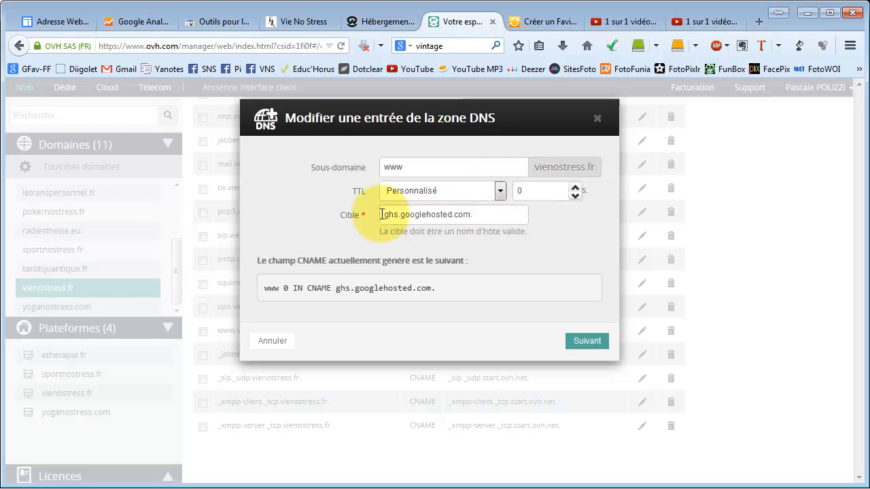
click(489, 215)
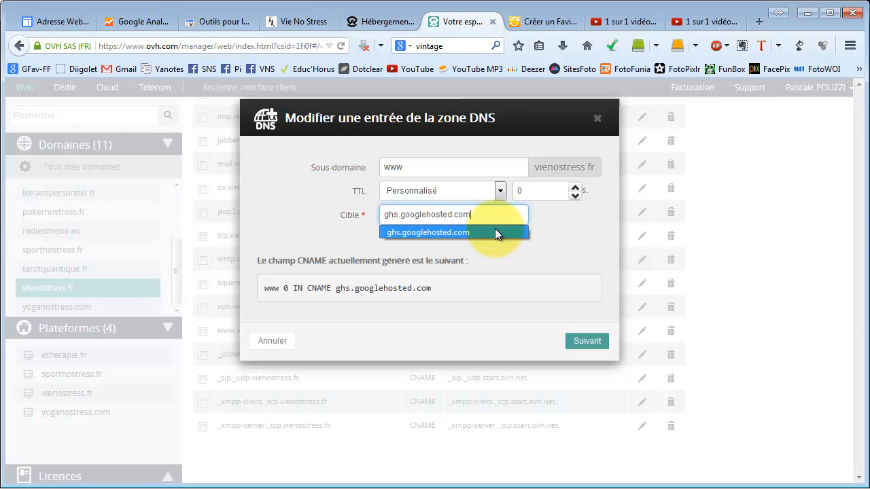
click(495, 229)
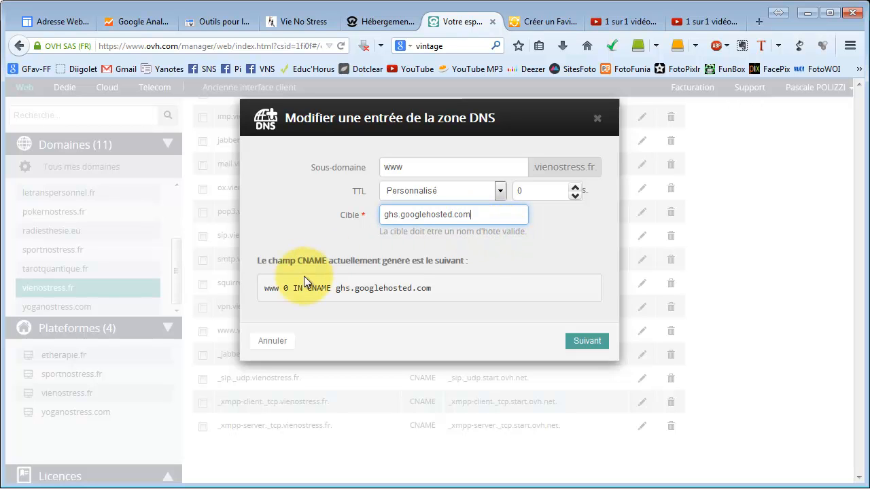
click(591, 343)
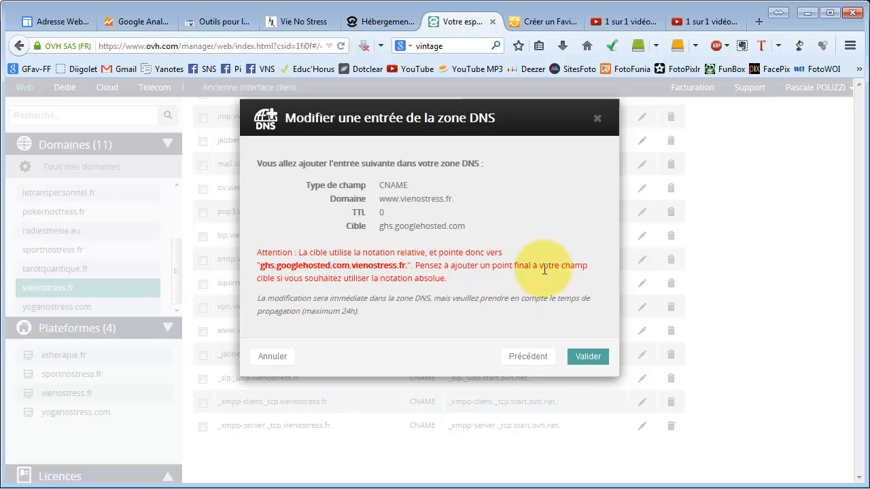
Go back to the CNAME entry's form, set the target to ghs.googlehosted.com. with the final dot, and cancel the modification.
click(527, 356)
click(476, 217)
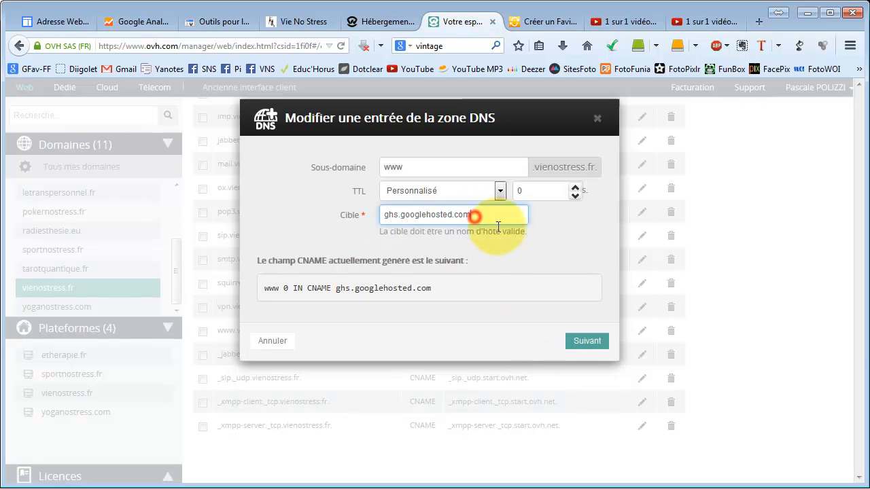
text(.)
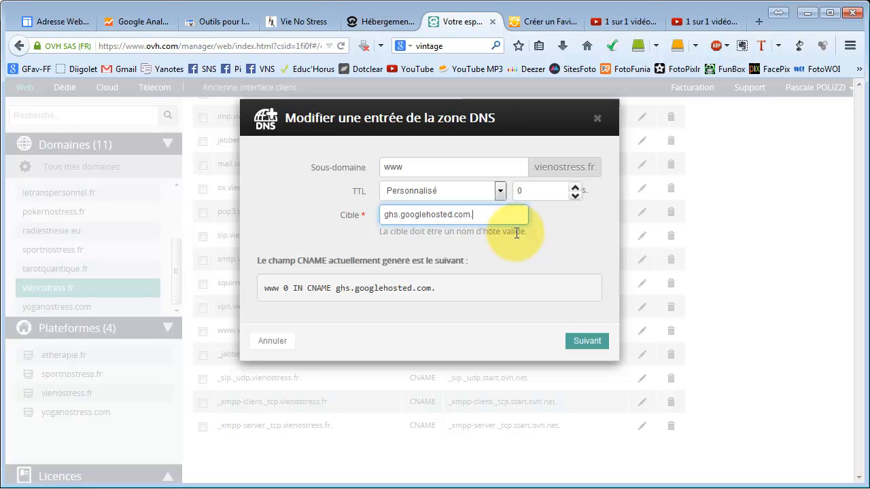
click(271, 347)
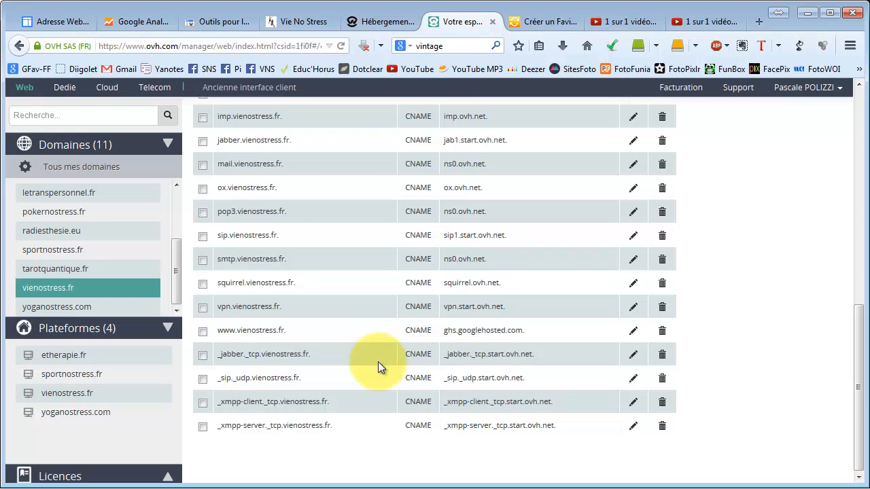
click(292, 22)
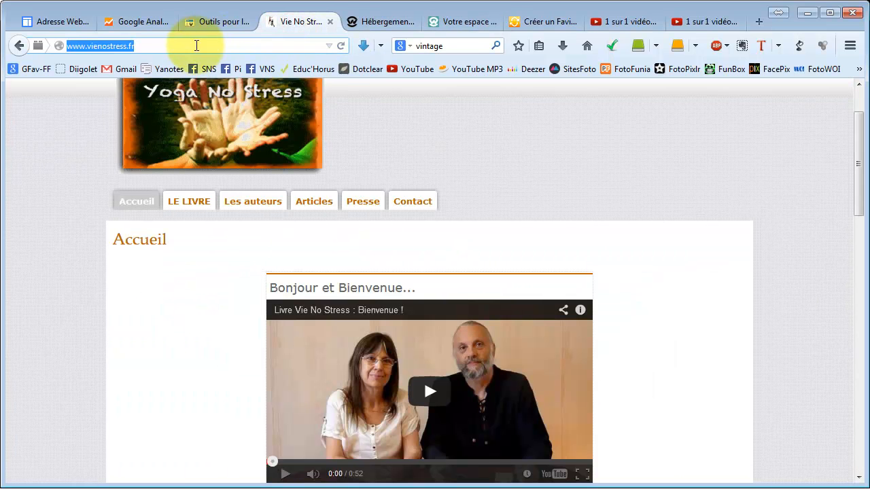
click(482, 192)
scroll(482, 198, down, 5)
scroll(481, 199, down, 10)
scroll(482, 201, up, 15)
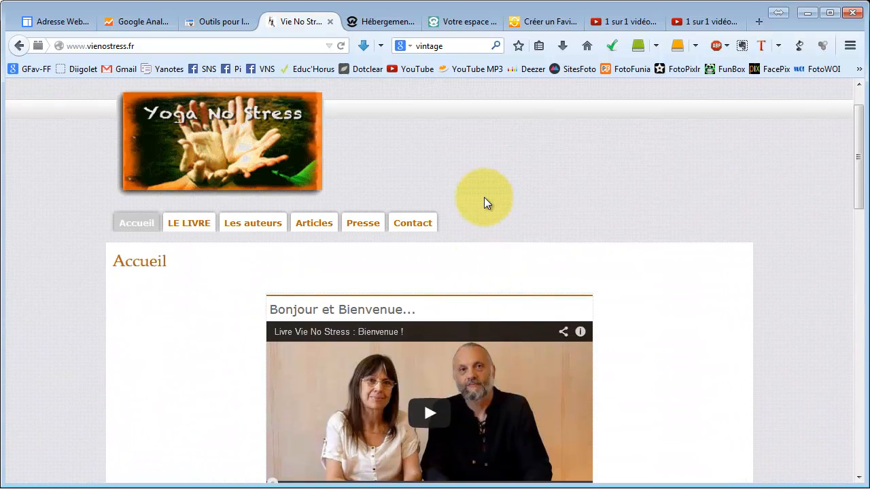
scroll(484, 197, up, 1)
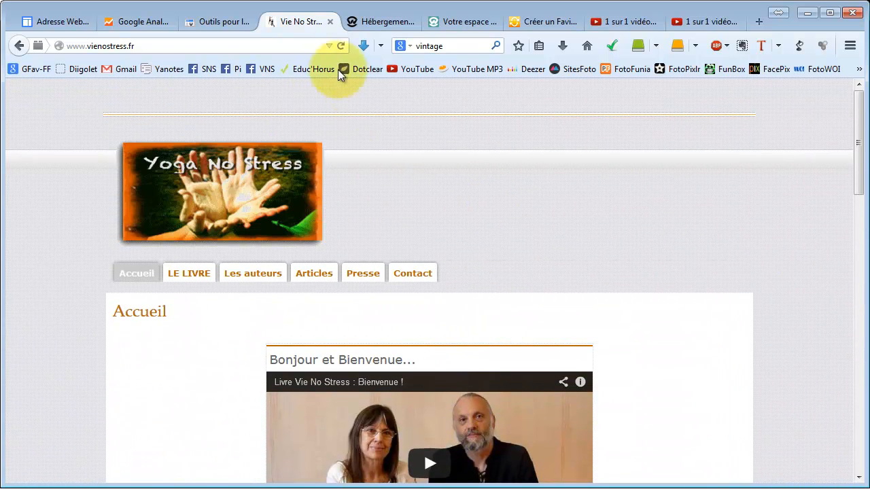